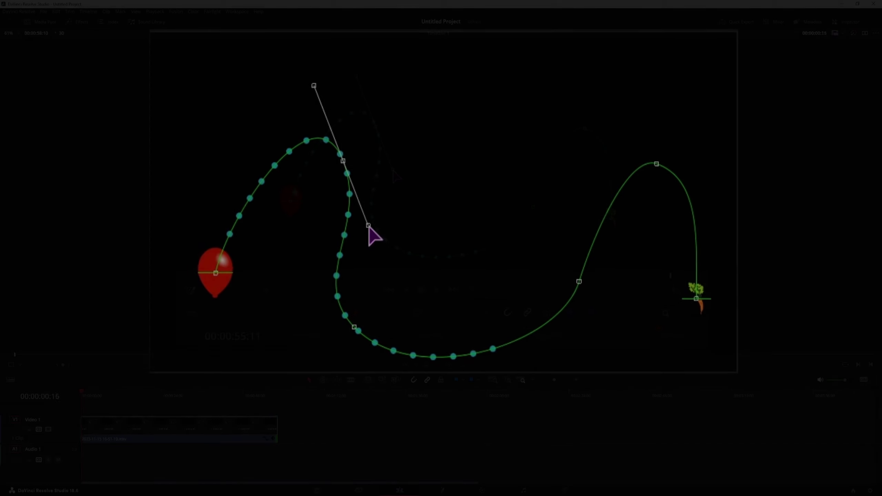
pyautogui.moveTo(372, 225); pyautogui.dragTo(389, 209)
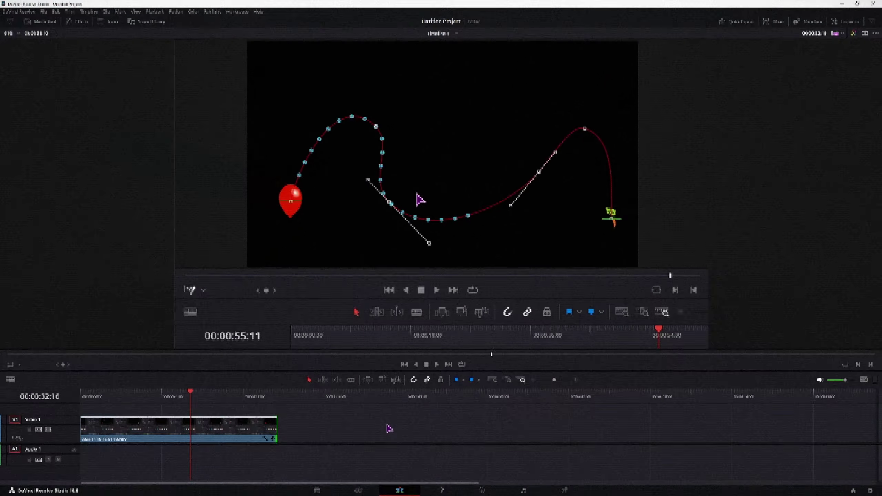
pyautogui.click(385, 432)
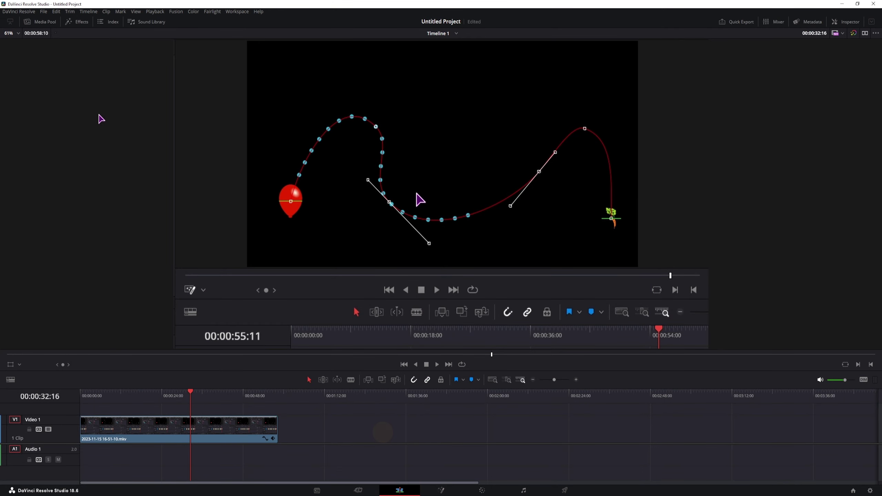
# Create a new Fusion composition in the project's media.
pyautogui.click(49, 24)
pyautogui.rightClick(98, 160)
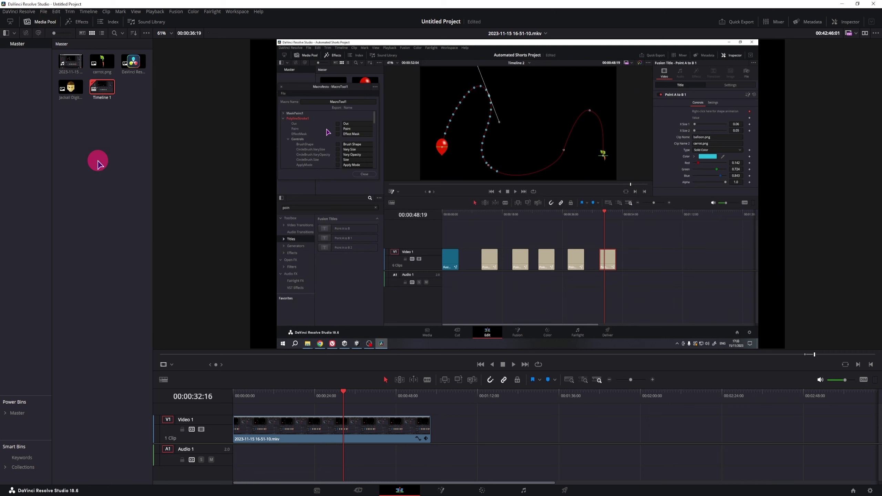
pyautogui.click(133, 202)
pyautogui.click(490, 292)
# Place the Fusion composition on Video 1 after the existing clip and open it on the Fusion page.
pyautogui.moveTo(70, 86); pyautogui.dragTo(496, 433)
pyautogui.click(496, 395)
pyautogui.click(504, 427)
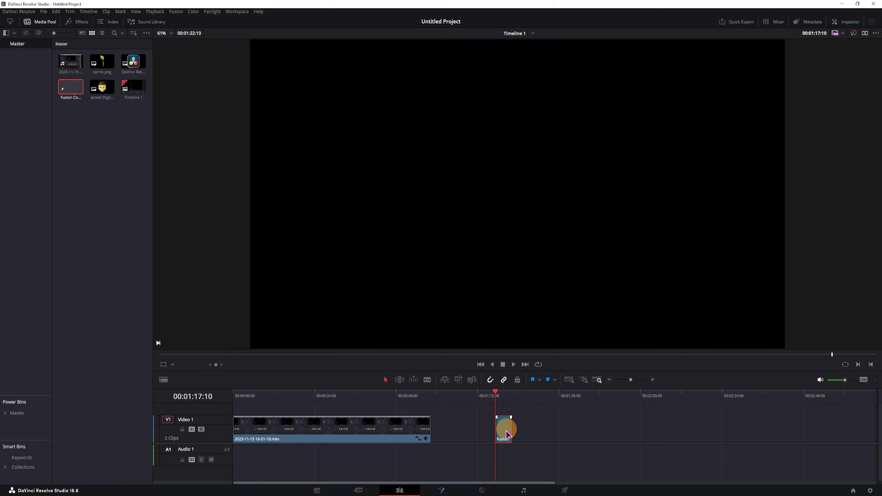
pyautogui.click(442, 491)
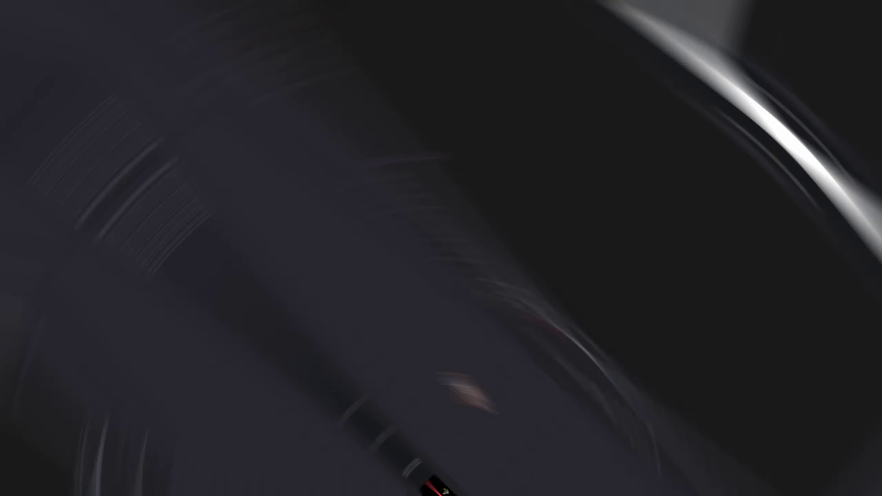
# Add the DaVinci Resolve logo, Jackall Digital Transparent.png and carrot.png to the node graph as three separate media nodes.
pyautogui.click(48, 22)
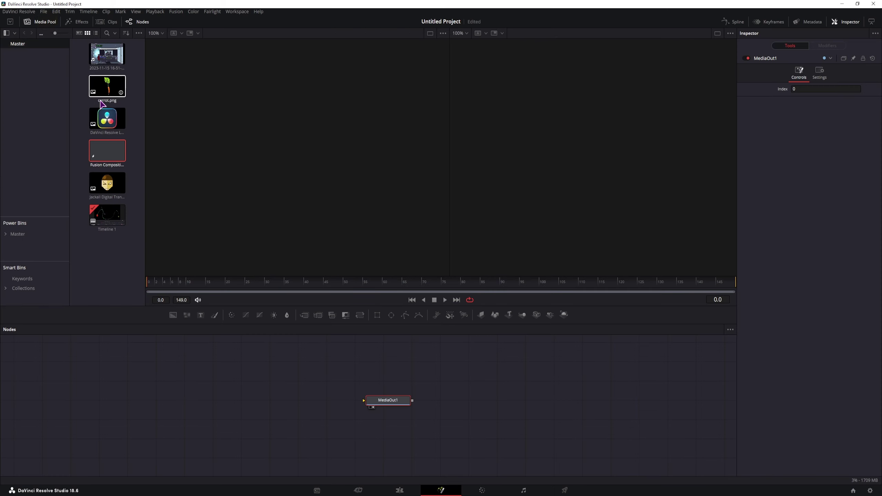
pyautogui.moveTo(108, 118); pyautogui.dragTo(104, 369)
pyautogui.moveTo(107, 183); pyautogui.dragTo(76, 391)
pyautogui.moveTo(109, 89); pyautogui.dragTo(75, 424)
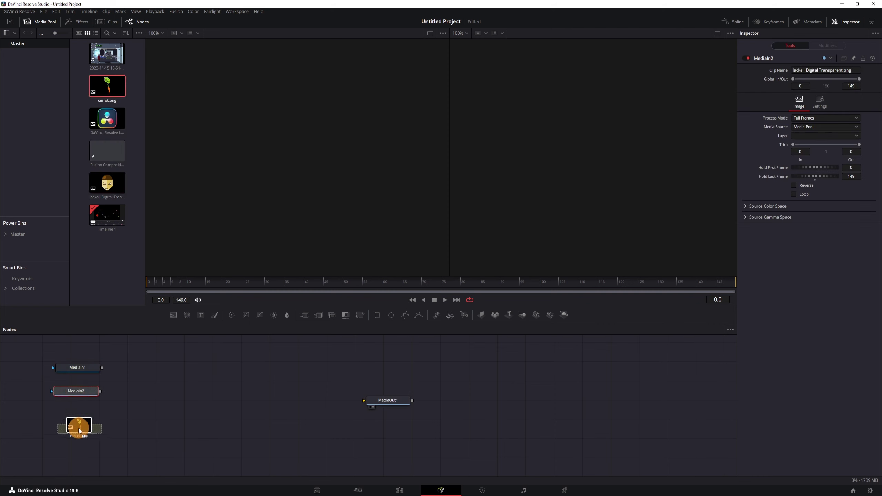
pyautogui.click(238, 391)
pyautogui.click(38, 22)
# Add a fully transparent Background node and connect it to MediaOut1 through a Merge node.
pyautogui.moveTo(174, 317); pyautogui.dragTo(367, 445)
pyautogui.moveTo(837, 166); pyautogui.dragTo(783, 166)
pyautogui.moveTo(383, 445); pyautogui.dragTo(406, 449)
pyautogui.moveTo(305, 315); pyautogui.dragTo(441, 423)
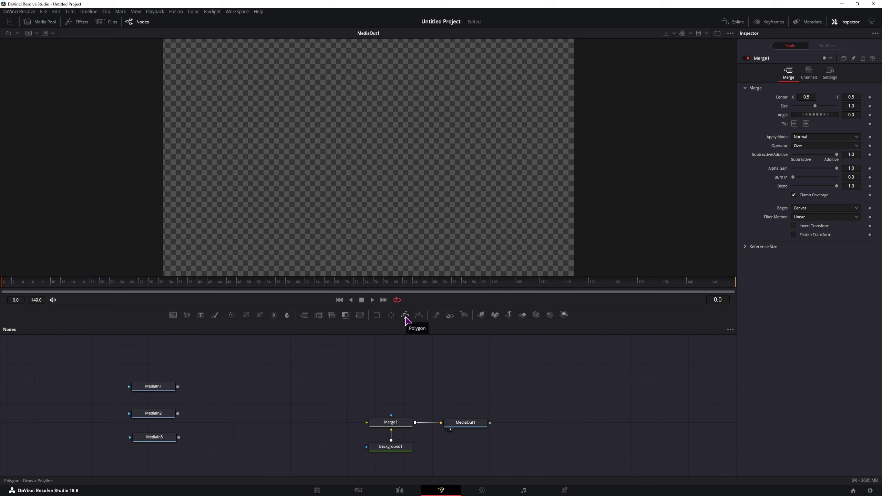
# Add a Mask Paint node and a second Background node masked by it, feeding Merge1.
pyautogui.click(316, 371)
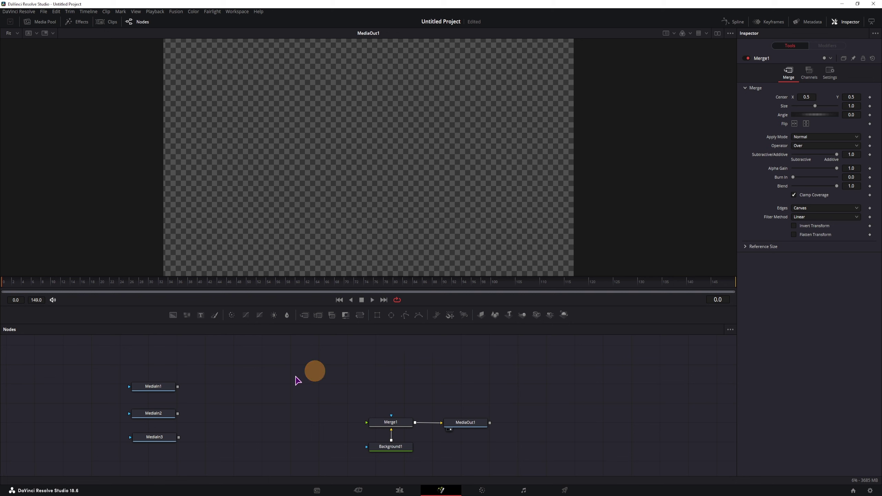
pyautogui.hotkey('shift', 'space')
pyautogui.write('res')
pyautogui.press('BackSpace')
pyautogui.press('BackSpace')
pyautogui.press('BackSpace')
pyautogui.write('mask')
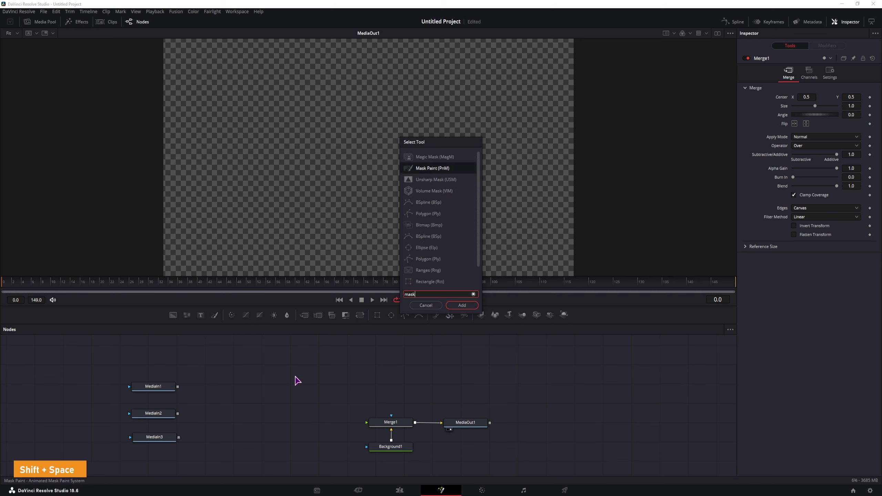
pyautogui.click(462, 305)
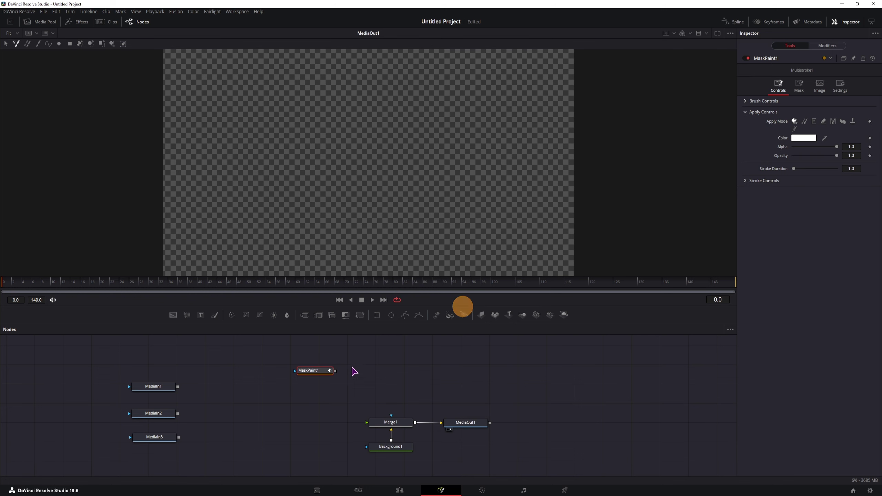
pyautogui.moveTo(174, 320); pyautogui.dragTo(367, 423)
# Draw a wavy PolylineStroke path across the frame on MaskPaint1, using six smooth points and curling back near the lower right.
pyautogui.click(319, 369)
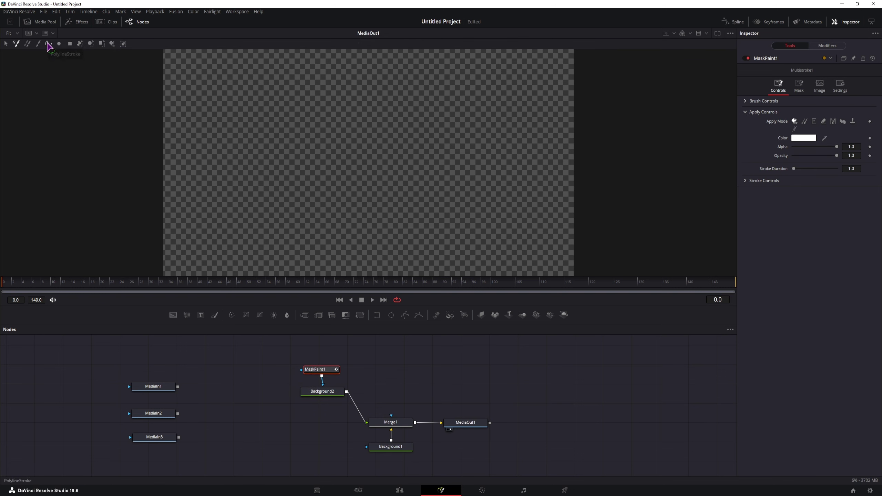
pyautogui.click(48, 46)
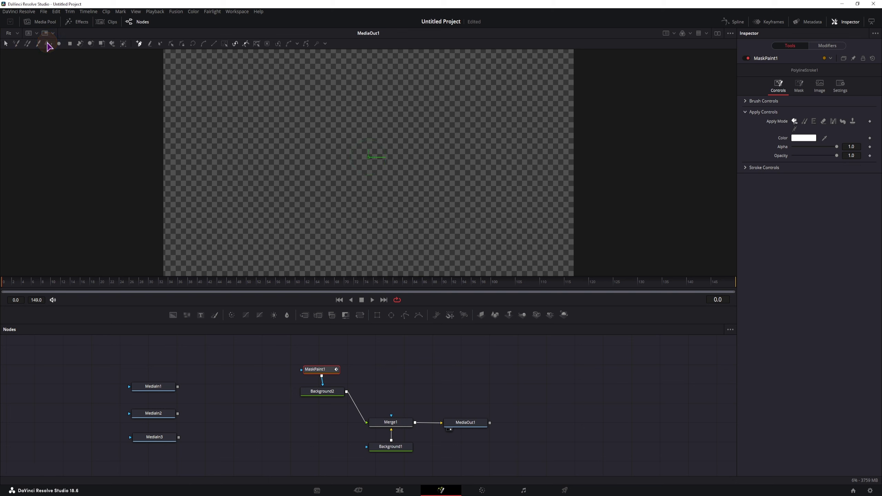
pyautogui.moveTo(188, 253); pyautogui.dragTo(196, 229)
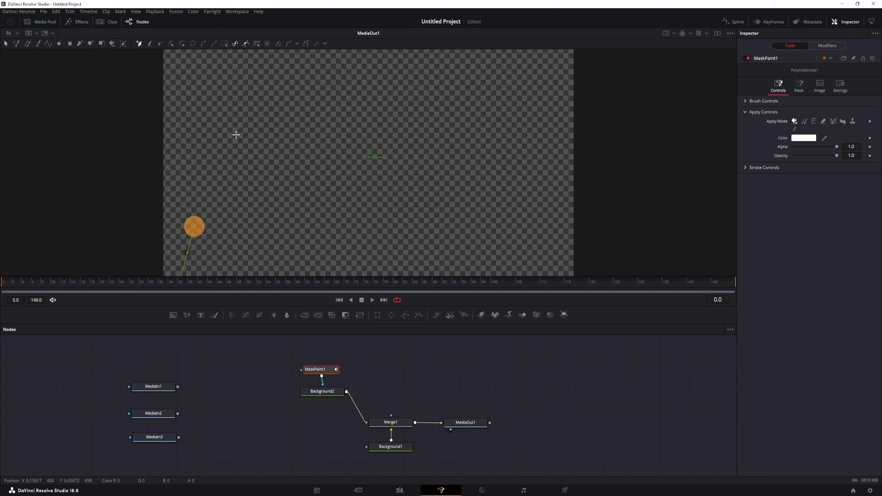
pyautogui.moveTo(253, 97); pyautogui.dragTo(295, 97)
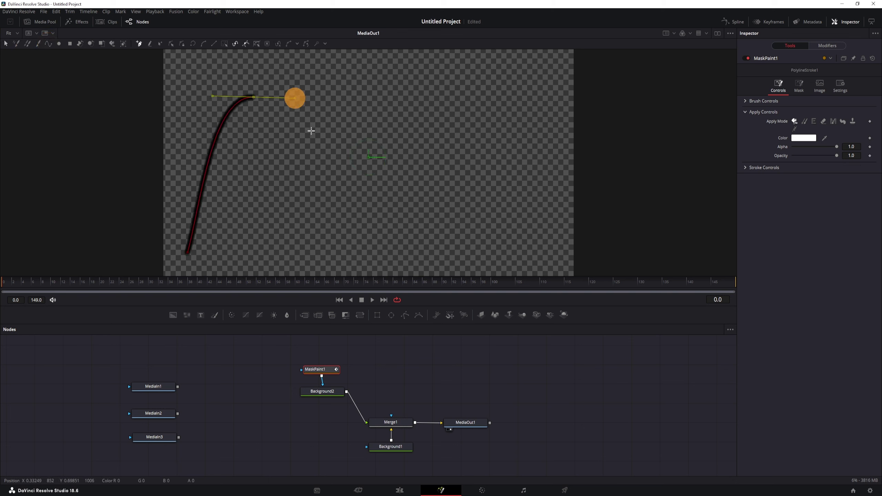
pyautogui.moveTo(346, 221); pyautogui.dragTo(402, 221)
pyautogui.moveTo(430, 119); pyautogui.dragTo(472, 120)
pyautogui.moveTo(547, 162); pyautogui.dragTo(546, 208)
pyautogui.moveTo(496, 234); pyautogui.dragTo(451, 234)
# Set the polyline stroke's Spacing to 2.0 in its stroke controls.
pyautogui.click(745, 168)
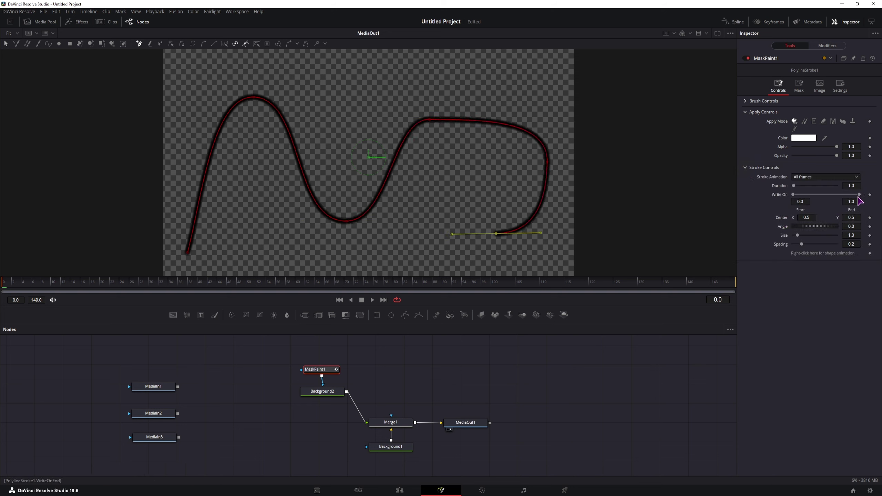
pyautogui.moveTo(859, 195)
pyautogui.mouseDown()
pyautogui.moveTo(805, 200)
pyautogui.moveTo(877, 199)
pyautogui.mouseUp()
pyautogui.moveTo(803, 247); pyautogui.dragTo(873, 242)
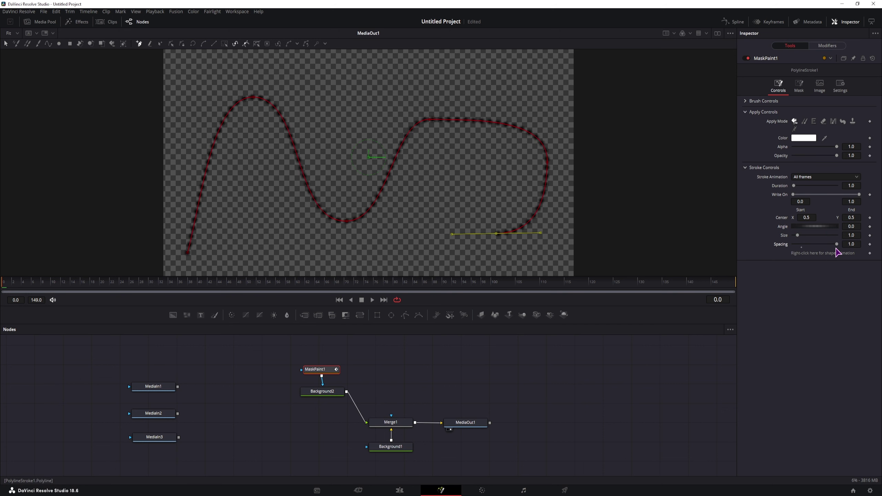
pyautogui.click(858, 244)
pyautogui.write('2')
pyautogui.press('Tab')
# Change the stroke's brush shape to the solid circle and reduce its size to about 0.0173.
pyautogui.click(745, 100)
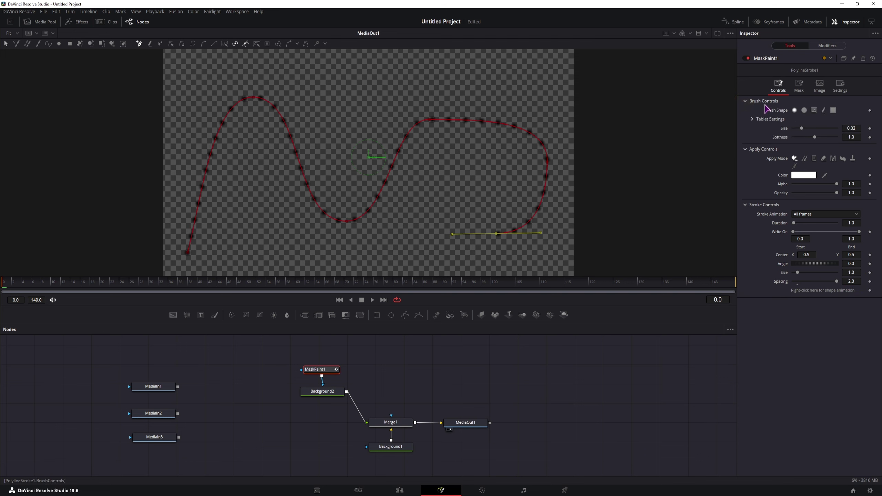
pyautogui.click(804, 111)
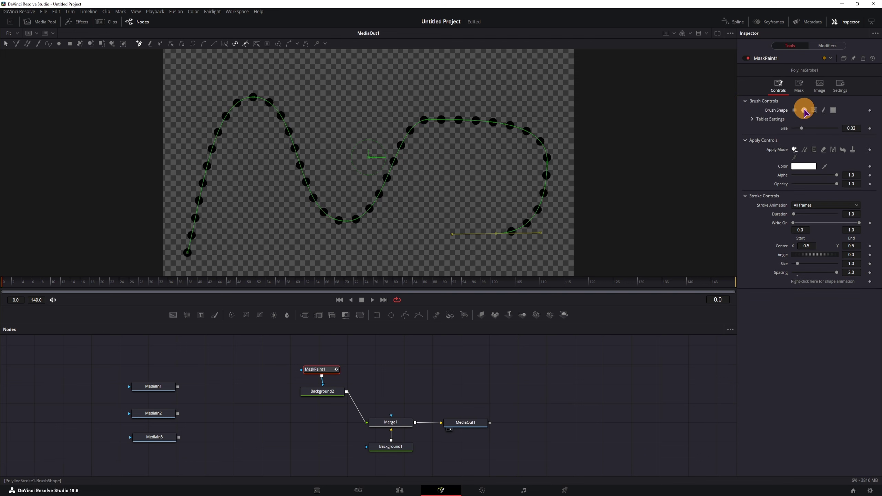
pyautogui.moveTo(801, 129)
pyautogui.mouseDown()
pyautogui.moveTo(794, 139)
pyautogui.moveTo(813, 142)
pyautogui.moveTo(797, 148)
pyautogui.mouseUp()
# Color Background2 bright cyan and insert a Glow node between it and Merge1.
pyautogui.click(322, 391)
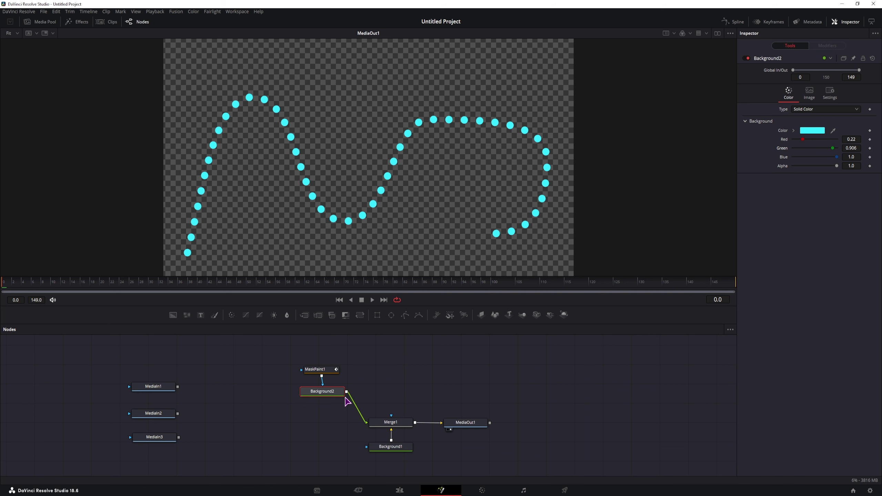
pyautogui.hotkey('shift', 'space')
pyautogui.write('mask')
pyautogui.press('BackSpace')
pyautogui.press('BackSpace')
pyautogui.press('BackSpace')
pyautogui.press('BackSpace')
pyautogui.write('glow')
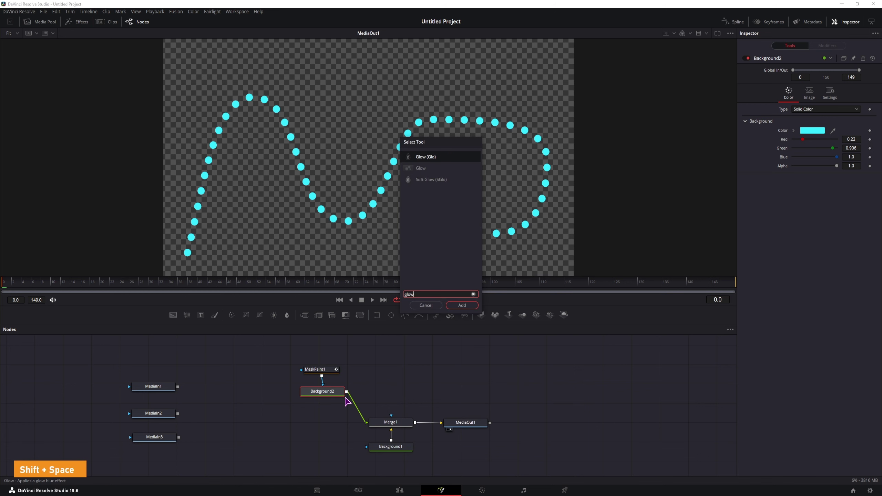
pyautogui.press('Return')
pyautogui.click(411, 392)
pyautogui.click(362, 383)
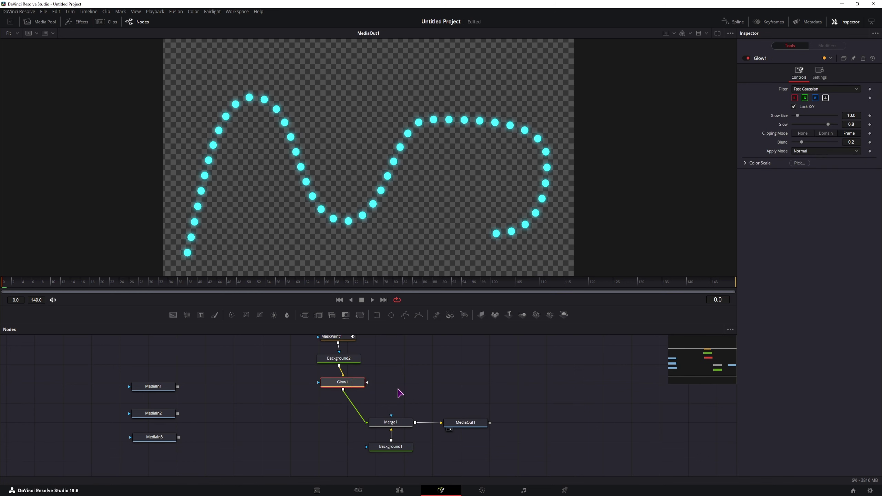
# Insert a Drop Shadow node between Glow1 and Merge1.
pyautogui.hotkey('shift', 'space')
pyautogui.write('drop')
pyautogui.click(421, 157)
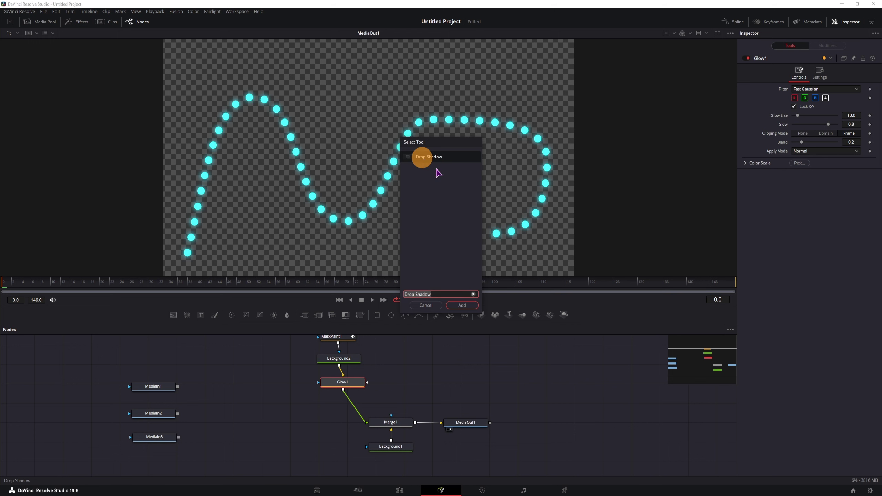
pyautogui.click(460, 305)
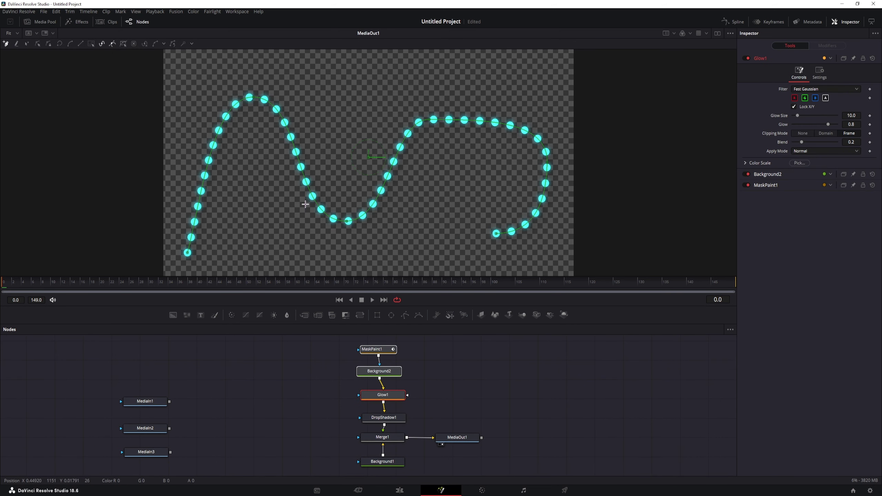
pyautogui.click(433, 359)
# Keyframe the end of MaskPaint1's Write On from 0.0 at frame 30 to 1.0 at frame 90.
pyautogui.click(379, 349)
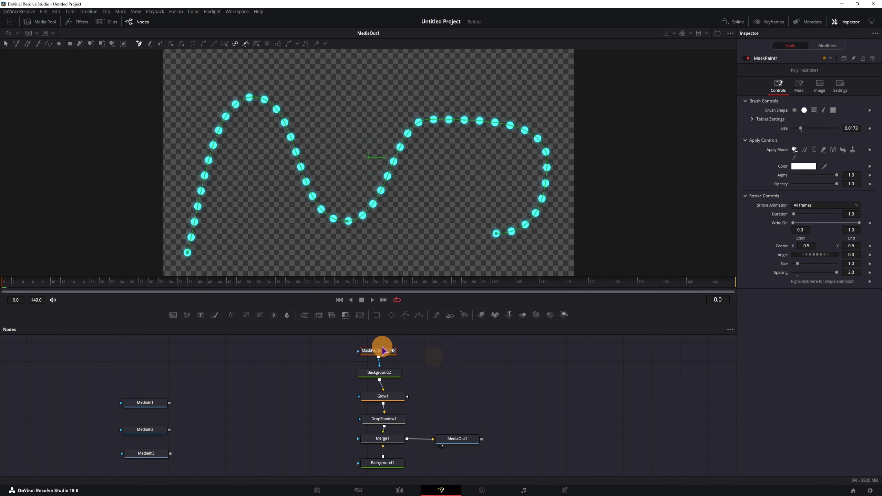
pyautogui.moveTo(861, 223)
pyautogui.mouseDown()
pyautogui.moveTo(795, 225)
pyautogui.moveTo(805, 227)
pyautogui.mouseUp()
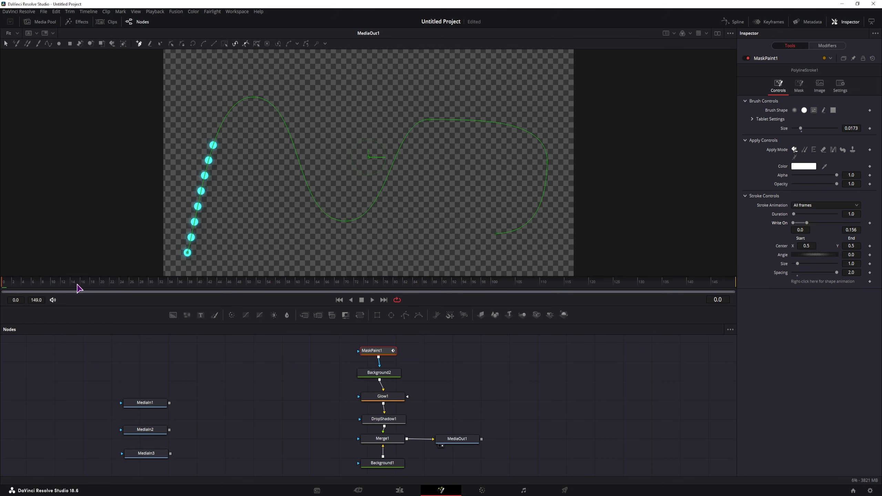
pyautogui.moveTo(118, 286); pyautogui.dragTo(152, 287)
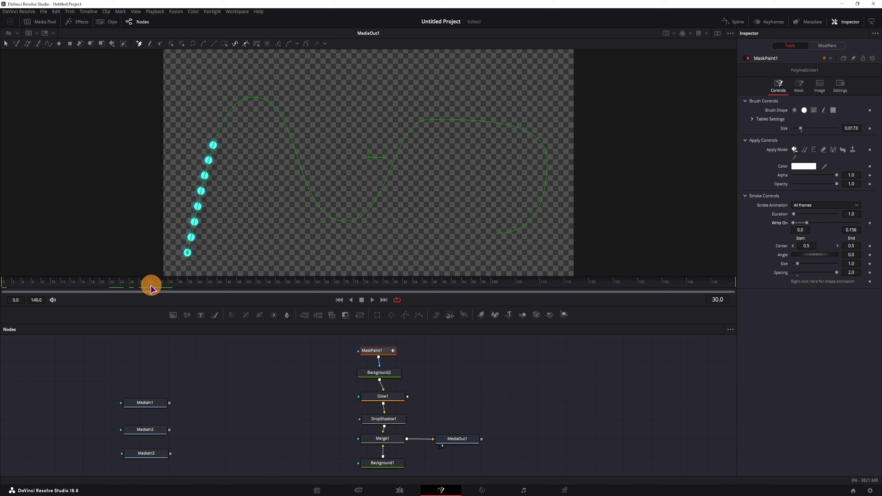
pyautogui.moveTo(806, 222); pyautogui.dragTo(795, 223)
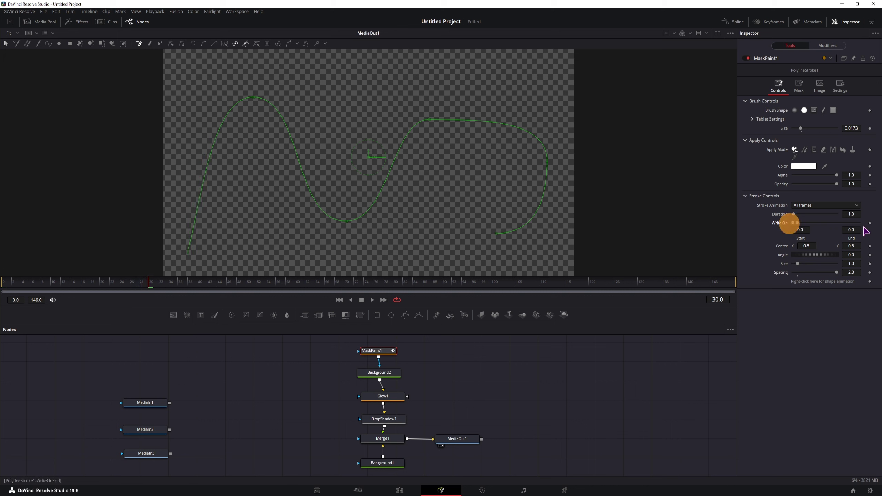
pyautogui.moveTo(190, 285); pyautogui.dragTo(442, 296)
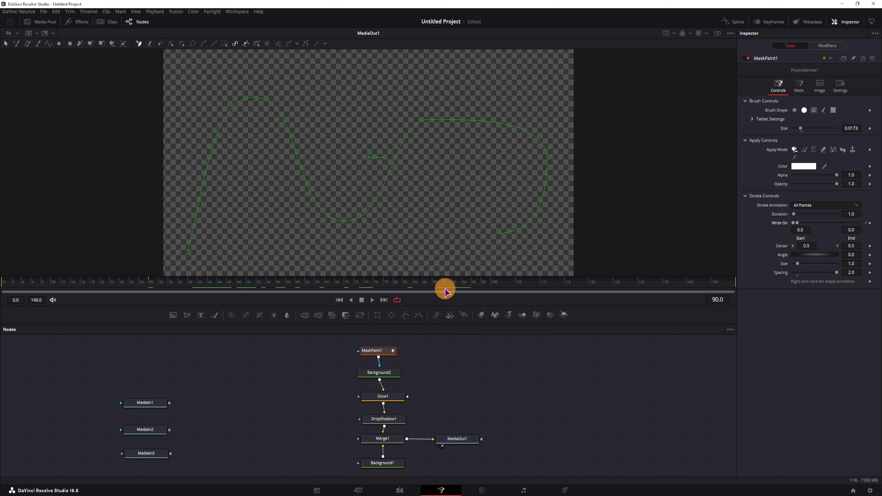
pyautogui.moveTo(796, 223); pyautogui.dragTo(870, 226)
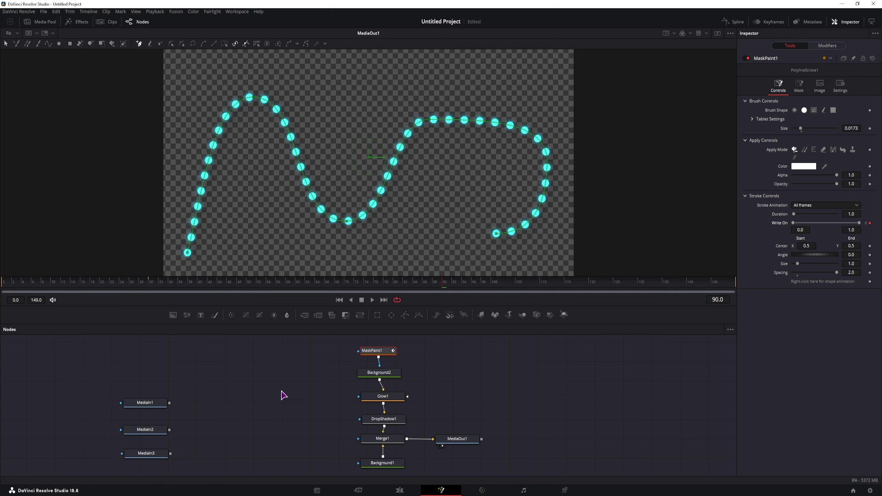
# Preview the images in MediaIn1, MediaIn2 and MediaIn3, finishing with MediaIn1 in the first viewer.
pyautogui.scroll(-1, 236, 394)
pyautogui.click(156, 395)
pyautogui.press('1')
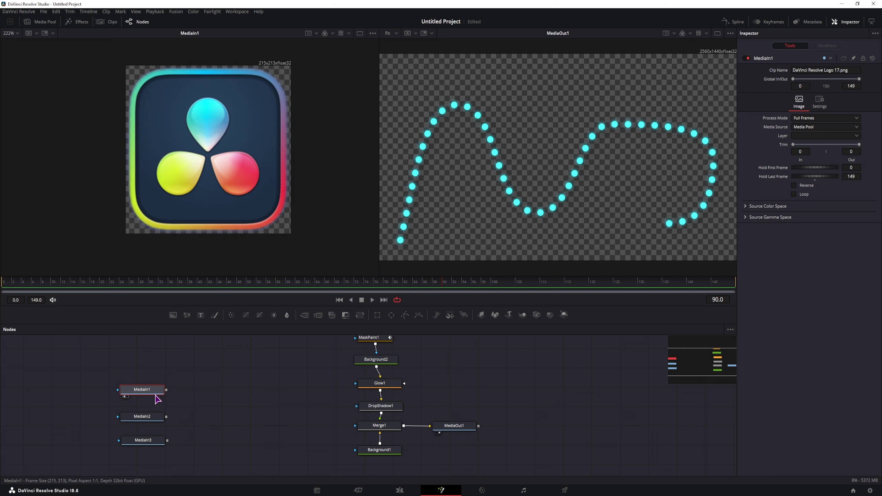
pyautogui.click(148, 419)
pyautogui.press('1')
pyautogui.click(151, 442)
pyautogui.press('1')
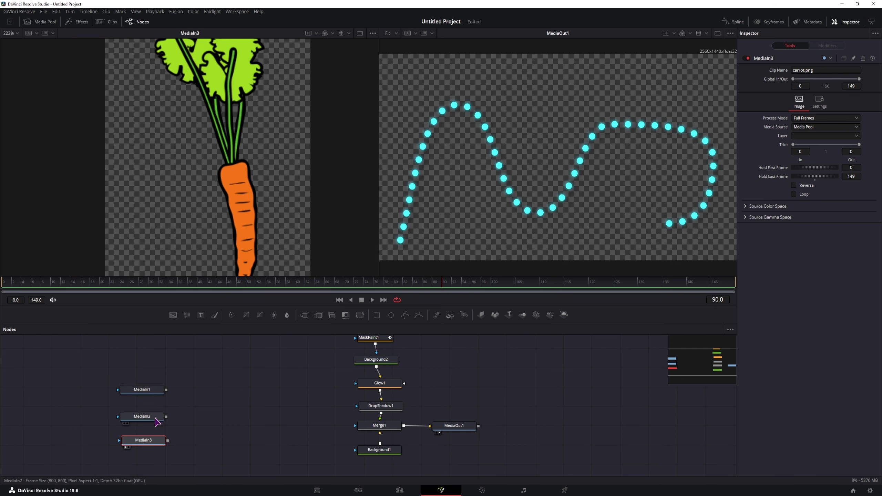
pyautogui.click(149, 389)
pyautogui.press('1')
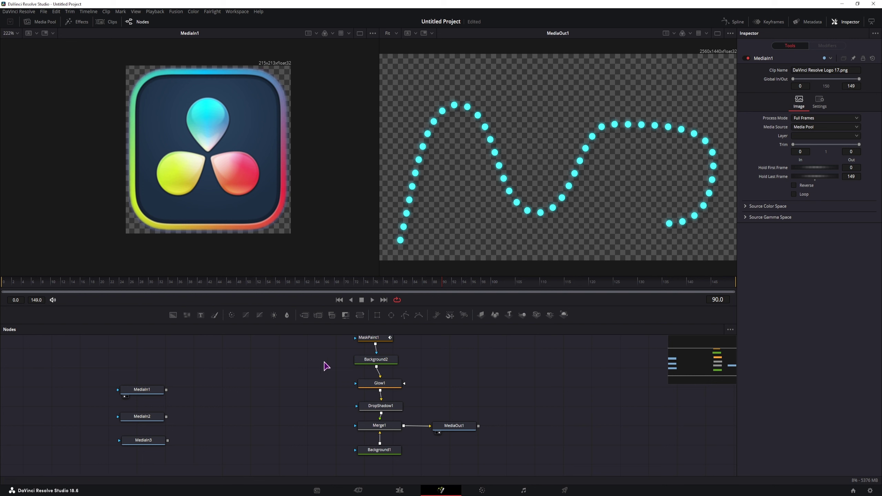
# Add a Transform node after MediaIn1 and insert a Merge node between DropShadow1 and Merge1.
pyautogui.click(362, 314)
pyautogui.moveTo(363, 315); pyautogui.dragTo(302, 361)
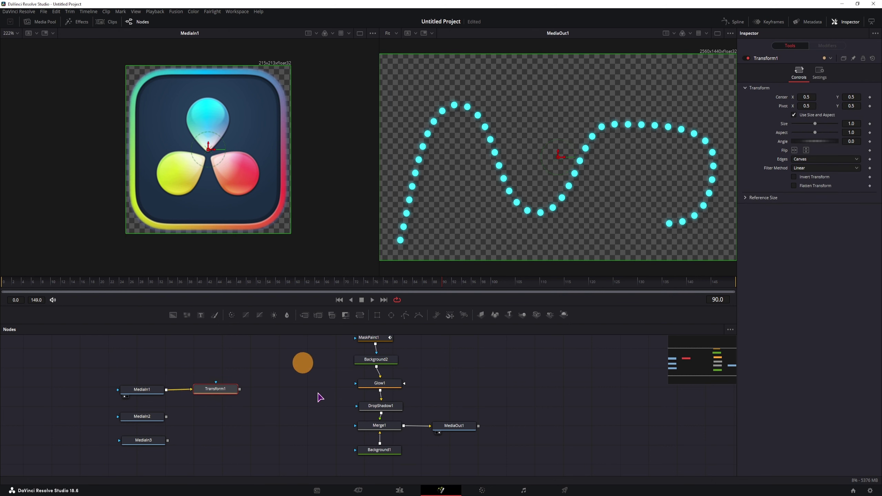
pyautogui.moveTo(305, 315); pyautogui.dragTo(356, 413)
pyautogui.click(316, 423)
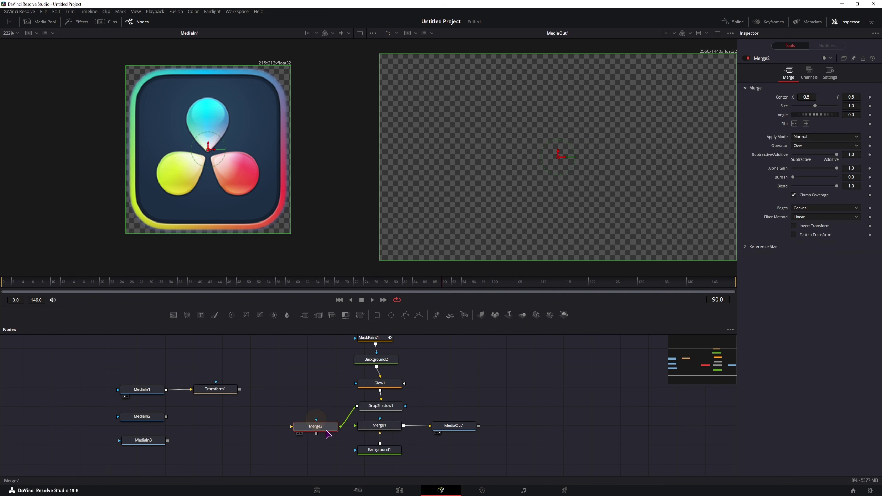
pyautogui.moveTo(316, 434); pyautogui.dragTo(355, 425)
# Move the dotted-path nodes above Merge2 and connect Transform1's output to Merge2.
pyautogui.moveTo(429, 420); pyautogui.dragTo(348, 327)
pyautogui.moveTo(368, 338); pyautogui.dragTo(303, 339)
pyautogui.moveTo(239, 389); pyautogui.dragTo(292, 433)
# Shift the logo slightly with Transform1 and swap Merge2's foreground and background inputs so the logo sits over the path.
pyautogui.click(216, 392)
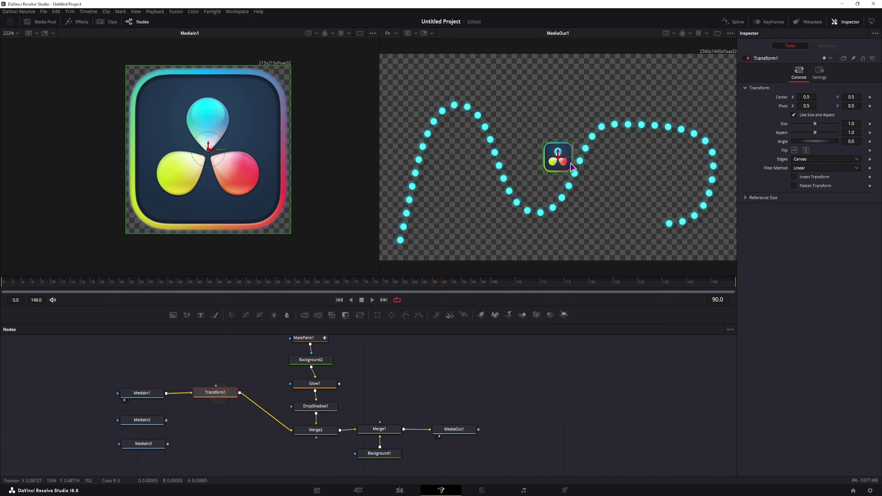
pyautogui.moveTo(563, 161); pyautogui.dragTo(582, 183)
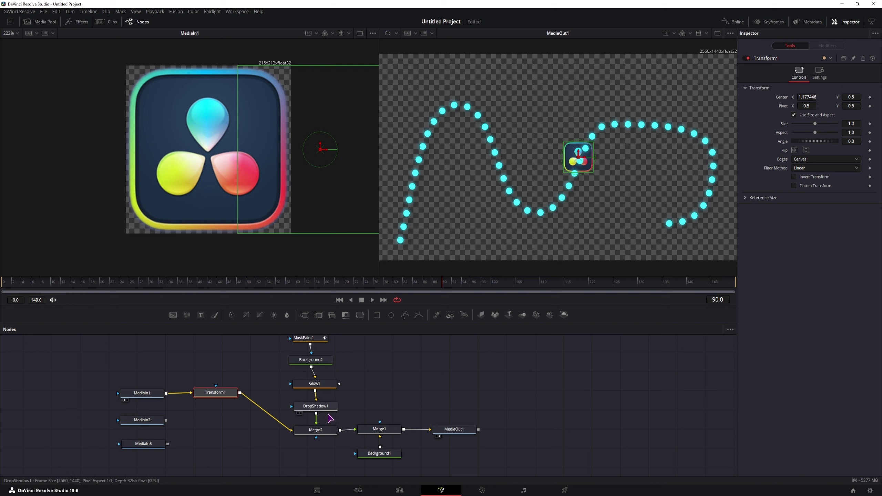
pyautogui.click(329, 431)
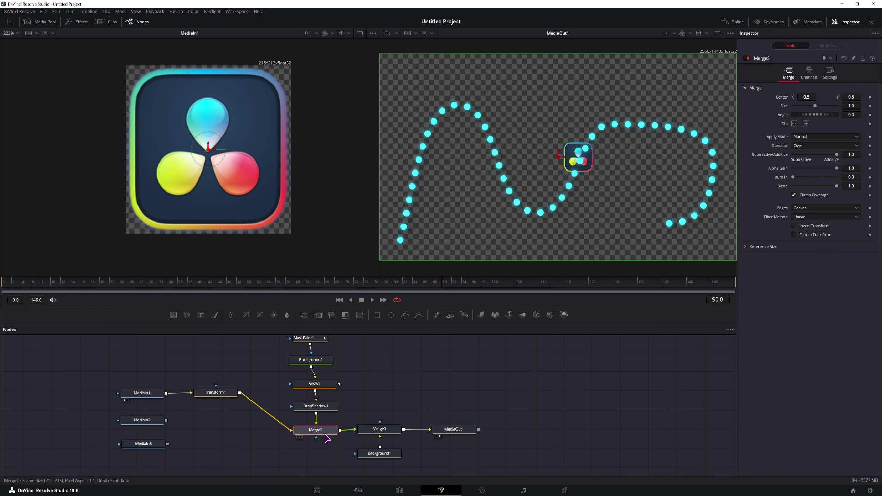
pyautogui.hotkey('ctrl', 't')
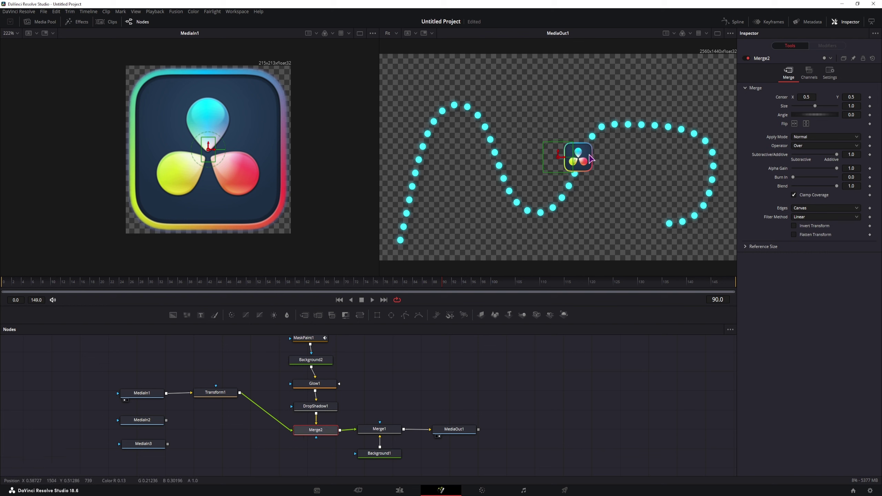
# Try positioning the logo by hand at the start of the dotted path with Transform1, and undo the moves.
pyautogui.click(216, 398)
pyautogui.moveTo(557, 162); pyautogui.dragTo(401, 245)
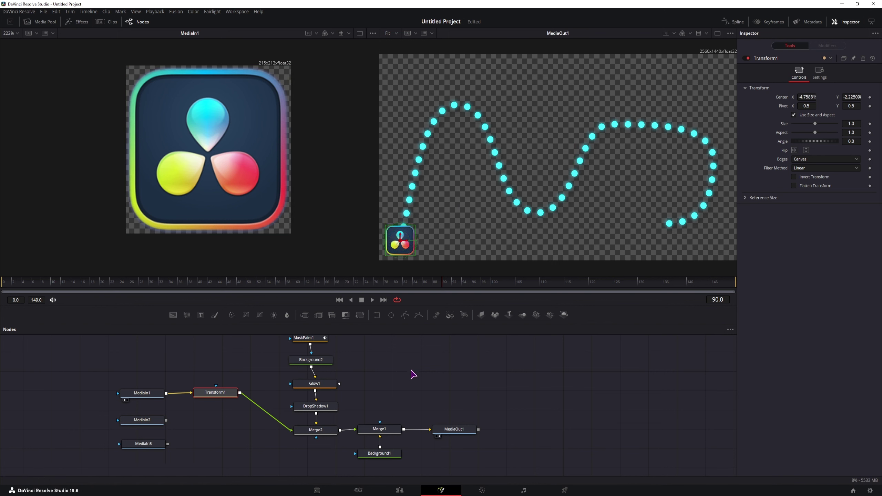
pyautogui.moveTo(404, 243); pyautogui.dragTo(465, 245)
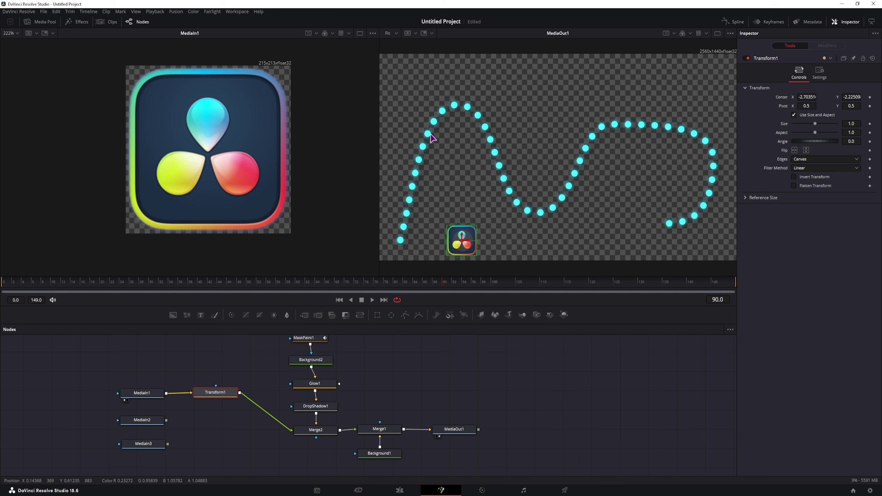
pyautogui.hotkey('ctrl', 'z')
pyautogui.hotkey('ctrl', 'z')
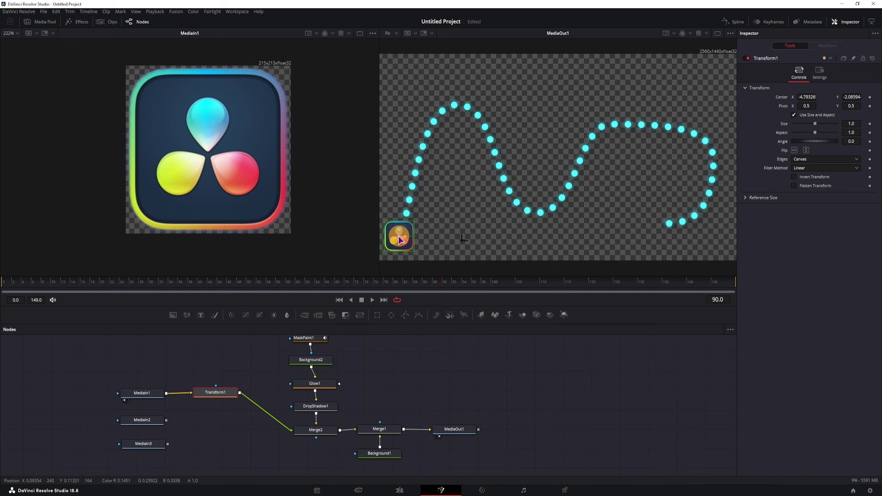
# Publish the shape of MaskPaint1's polyline stroke.
pyautogui.click(310, 344)
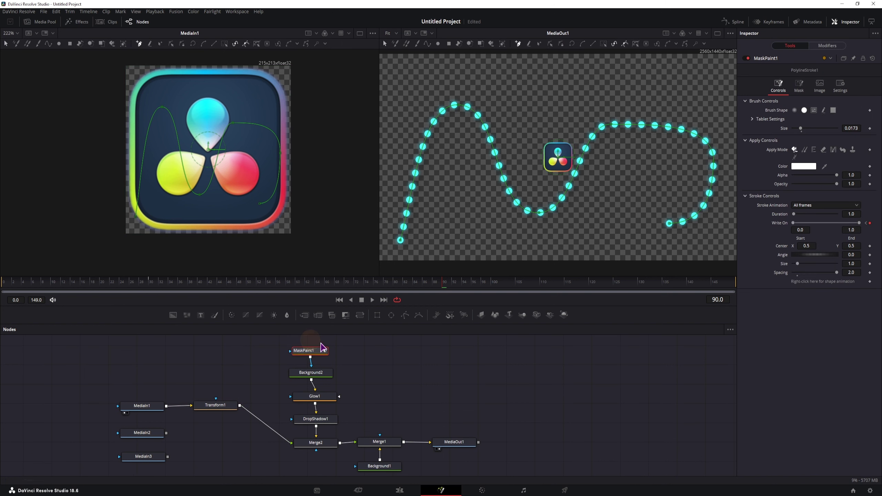
pyautogui.rightClick(810, 284)
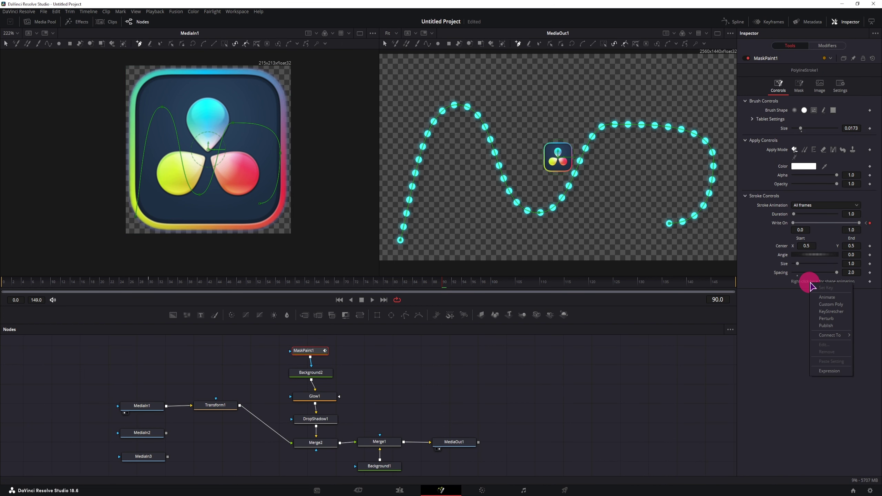
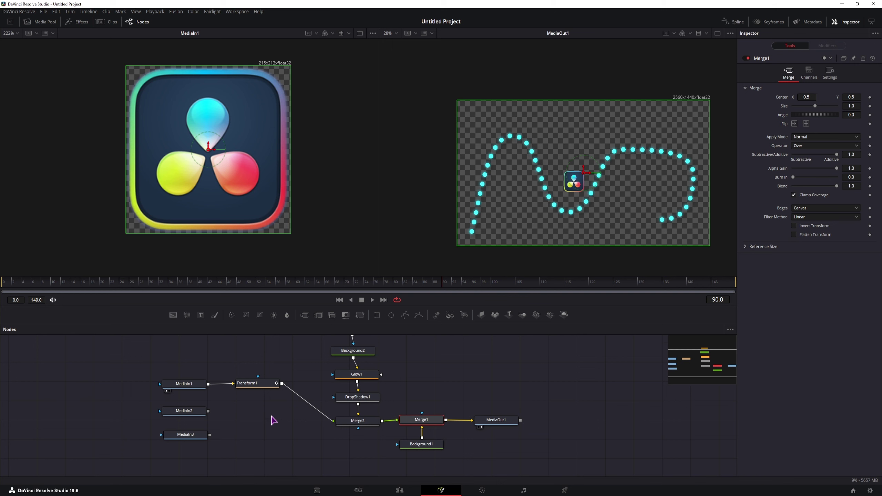
# Move MediaIn1 and Transform1 aside and add a Background node with alpha 0.0 next to MediaIn2.
pyautogui.moveTo(279, 408); pyautogui.dragTo(164, 362)
pyautogui.moveTo(252, 386); pyautogui.dragTo(185, 366)
pyautogui.click(269, 358)
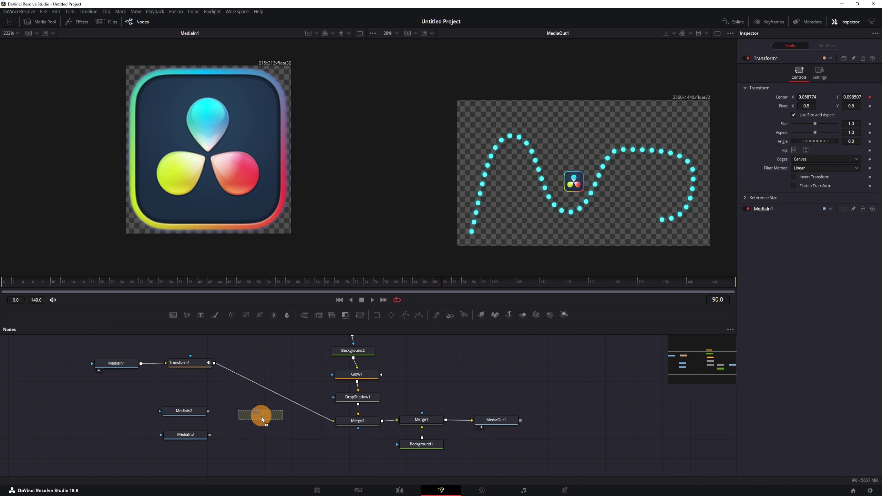
pyautogui.moveTo(261, 417); pyautogui.dragTo(245, 412)
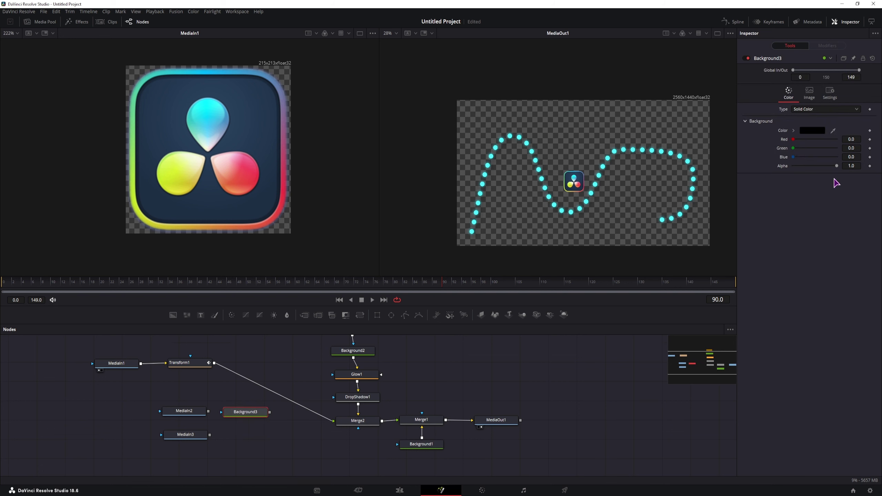
pyautogui.moveTo(836, 166); pyautogui.dragTo(784, 167)
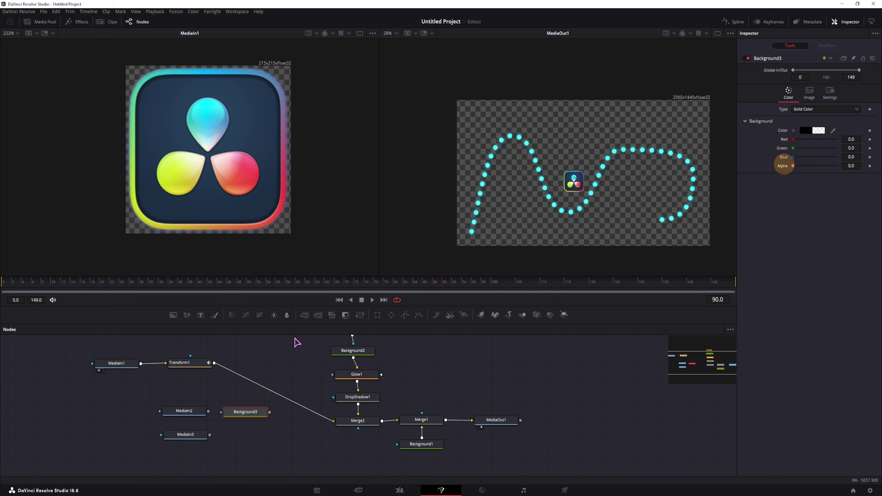
# Merge Transform1 over Background3 with a new Merge node feeding Merge2, and move MediaIn2 and MediaIn3 out of the way.
pyautogui.moveTo(305, 315); pyautogui.dragTo(273, 372)
pyautogui.moveTo(332, 421); pyautogui.dragTo(271, 367)
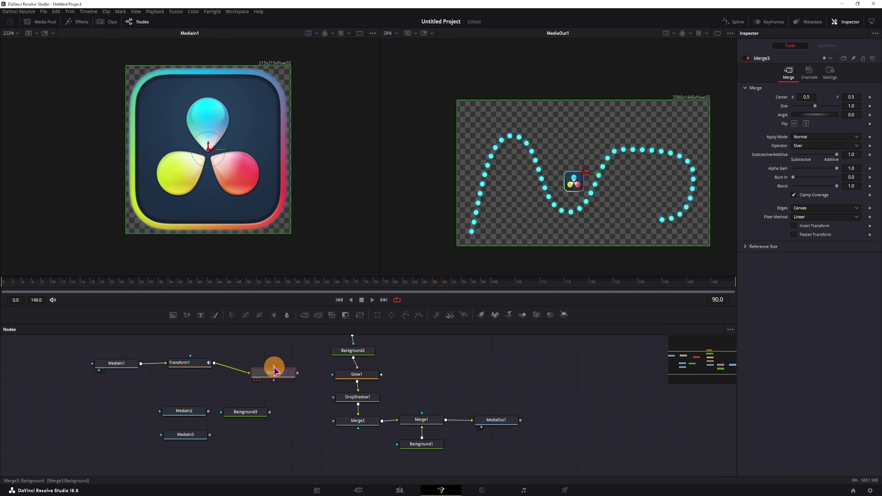
pyautogui.moveTo(270, 412); pyautogui.dragTo(334, 422)
pyautogui.moveTo(201, 461); pyautogui.dragTo(156, 404)
pyautogui.moveTo(184, 410); pyautogui.dragTo(95, 424)
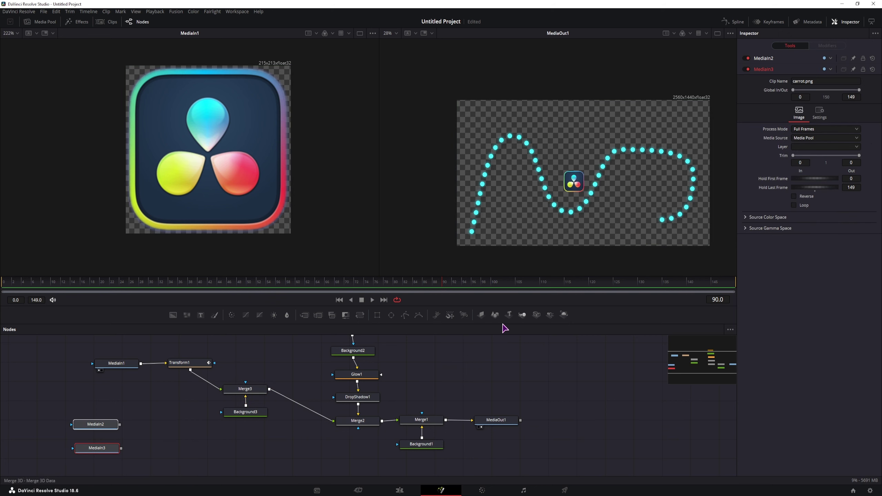
# Rearrange the logo branch so MediaIn1 is merged over Background3 in Merge3 before passing through Transform1.
pyautogui.click(191, 365)
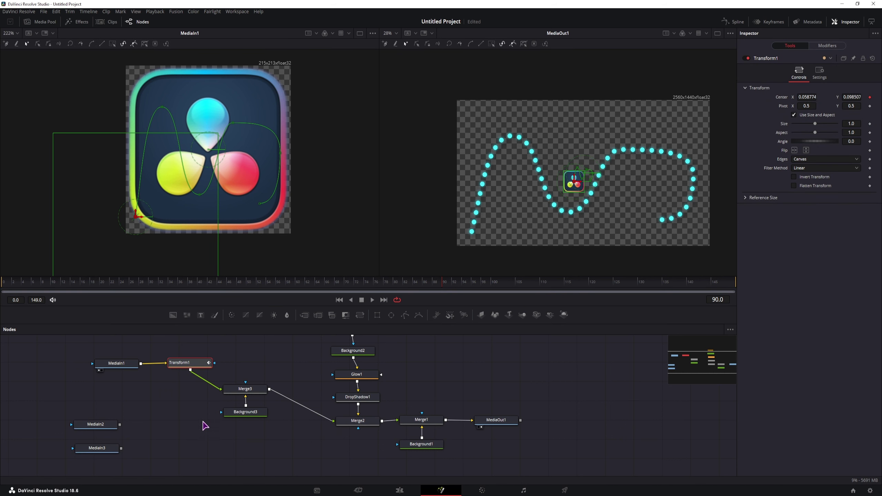
pyautogui.moveTo(102, 341); pyautogui.dragTo(212, 377)
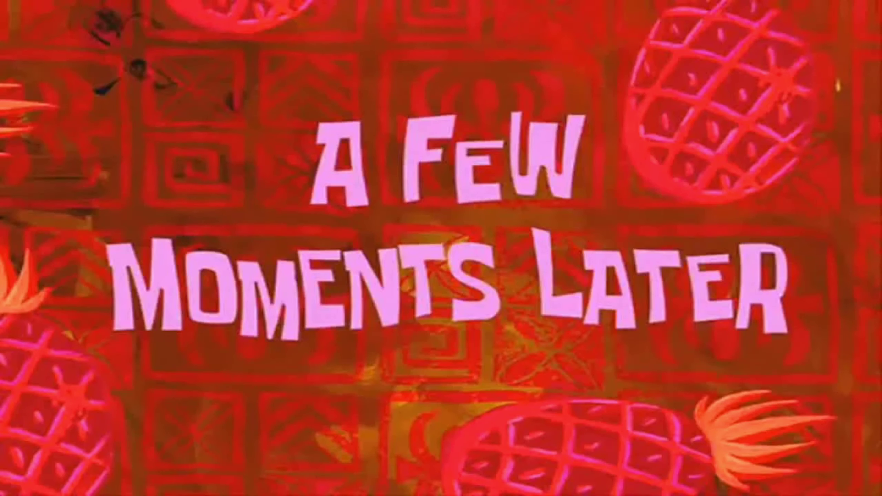
pyautogui.click(193, 388)
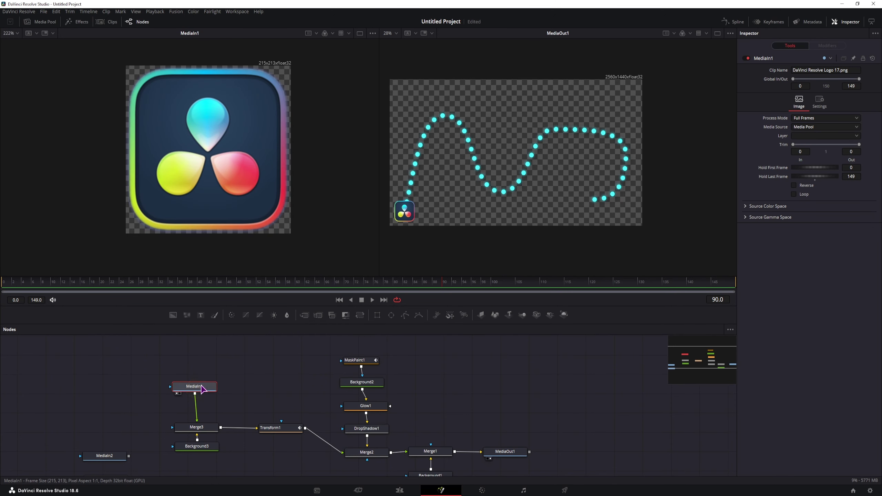
pyautogui.click(203, 385)
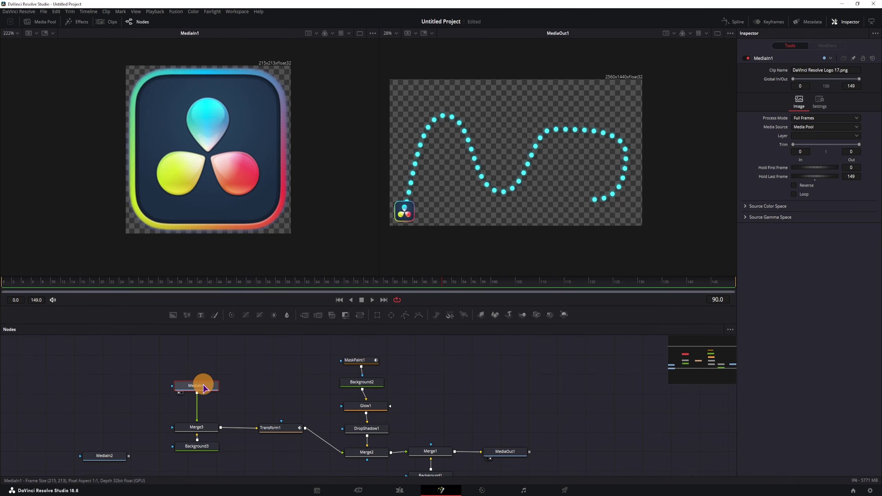
# Check Background3's image resolution and move MediaIn1 and Transform1 closer to Merge3.
pyautogui.click(202, 430)
pyautogui.click(204, 446)
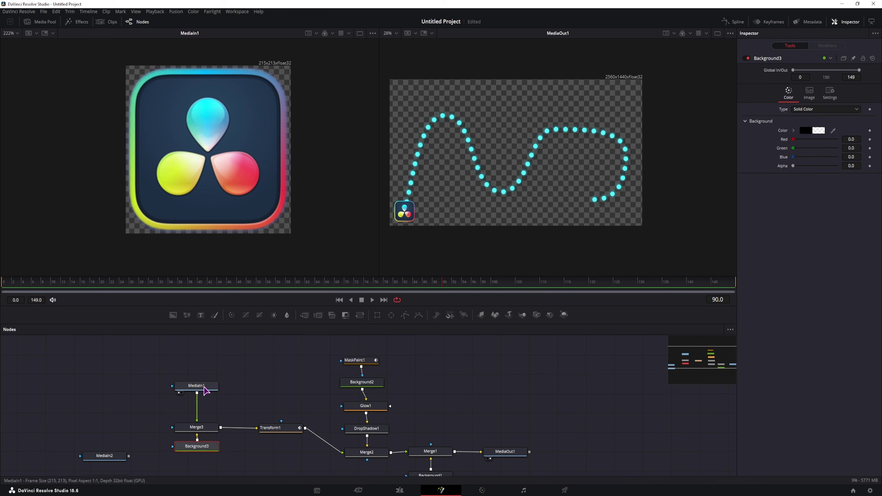
pyautogui.click(805, 98)
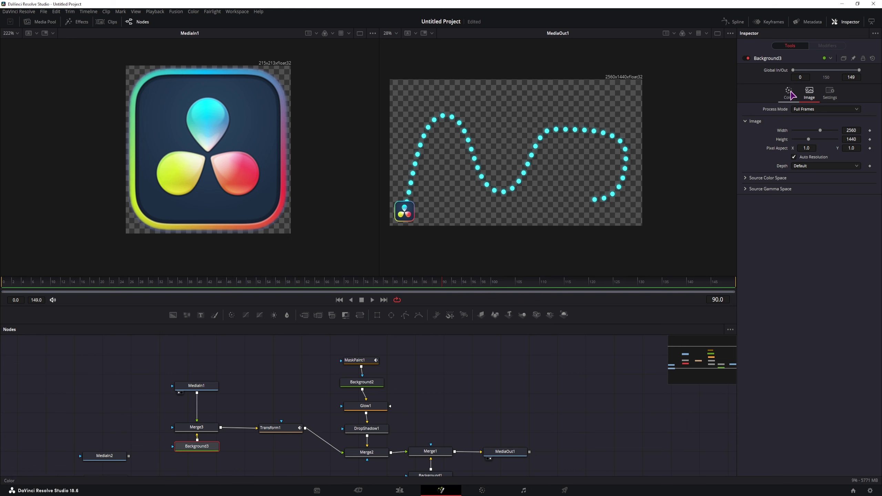
pyautogui.moveTo(197, 386); pyautogui.dragTo(197, 407)
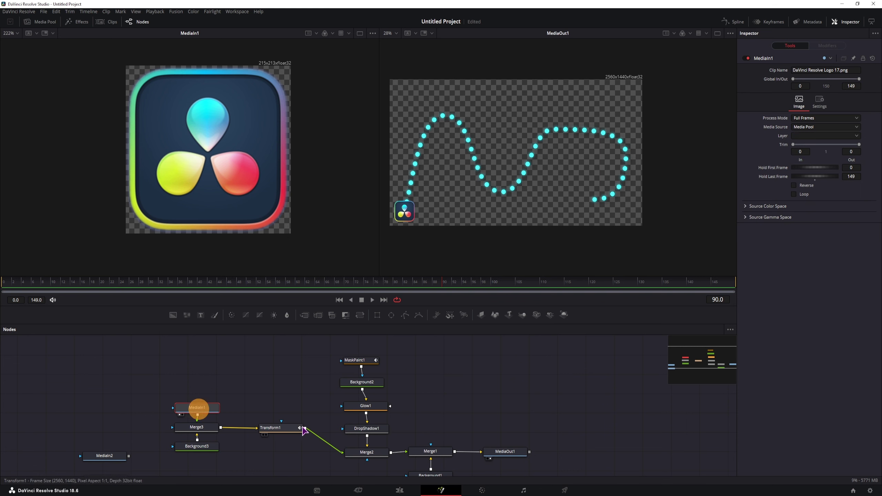
pyautogui.moveTo(289, 431); pyautogui.dragTo(275, 435)
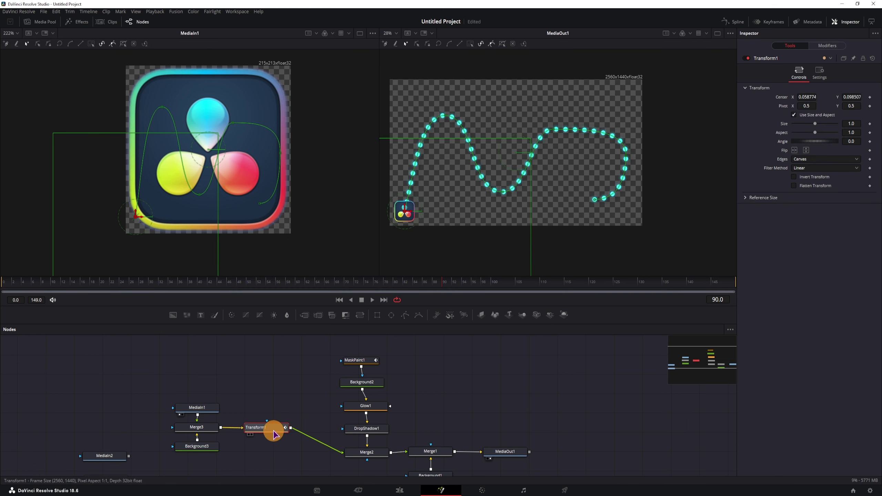
# Review the options for Transform1's Center and the shape animation options of its Path1 modifier.
pyautogui.rightClick(784, 101)
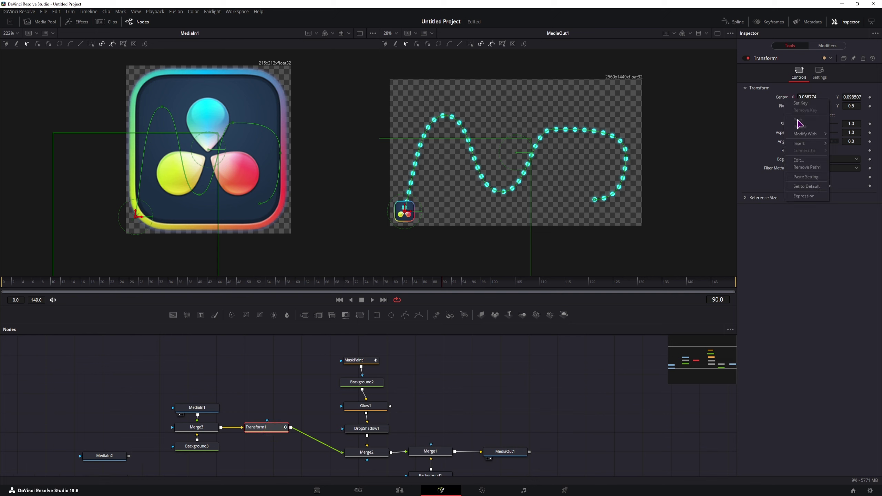
pyautogui.click(760, 114)
pyautogui.click(824, 47)
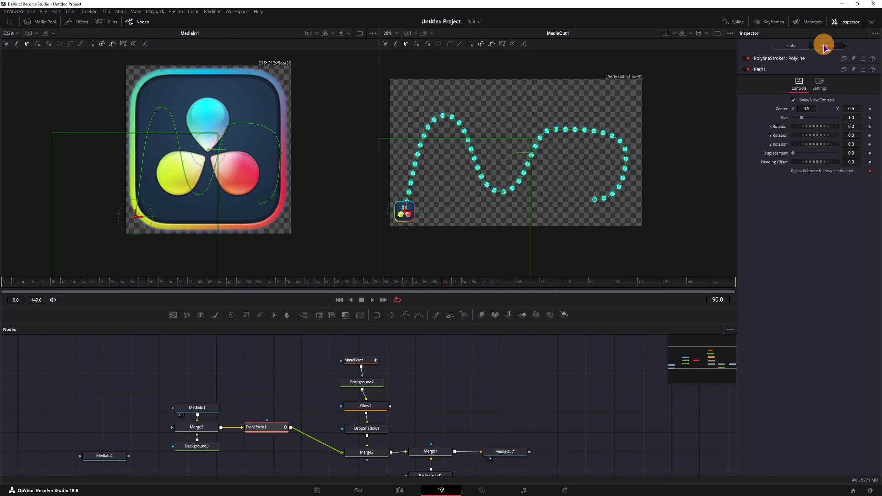
pyautogui.rightClick(815, 171)
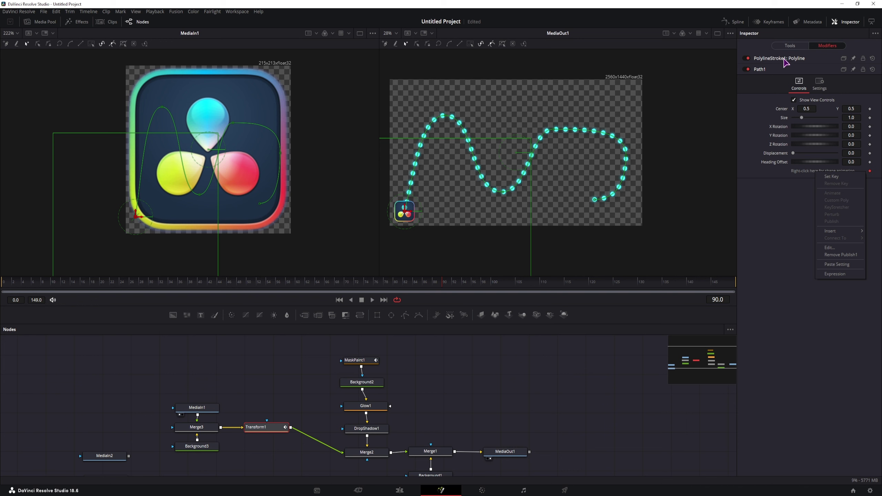
pyautogui.click(784, 216)
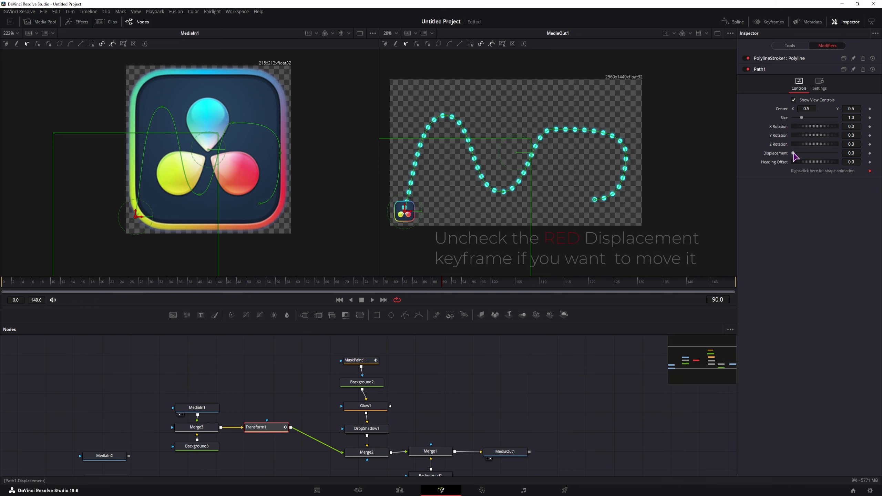
# Move the path's start point with the logo slightly inward and set Path1's Displacement to 0.244.
pyautogui.moveTo(793, 153)
pyautogui.mouseDown()
pyautogui.moveTo(835, 153)
pyautogui.moveTo(790, 155)
pyautogui.mouseUp()
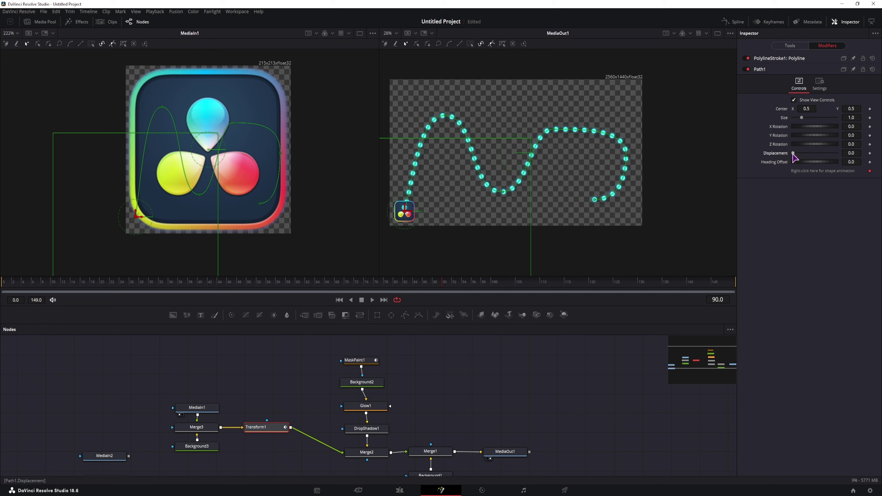
pyautogui.moveTo(792, 153); pyautogui.dragTo(754, 157)
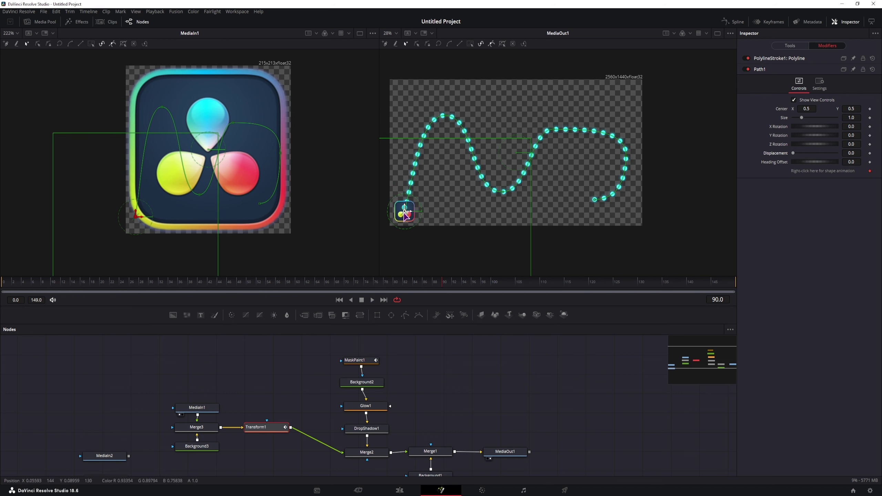
pyautogui.moveTo(404, 216)
pyautogui.mouseDown()
pyautogui.moveTo(444, 213)
pyautogui.moveTo(428, 207)
pyautogui.moveTo(413, 171)
pyautogui.moveTo(402, 192)
pyautogui.moveTo(422, 199)
pyautogui.moveTo(415, 210)
pyautogui.mouseUp()
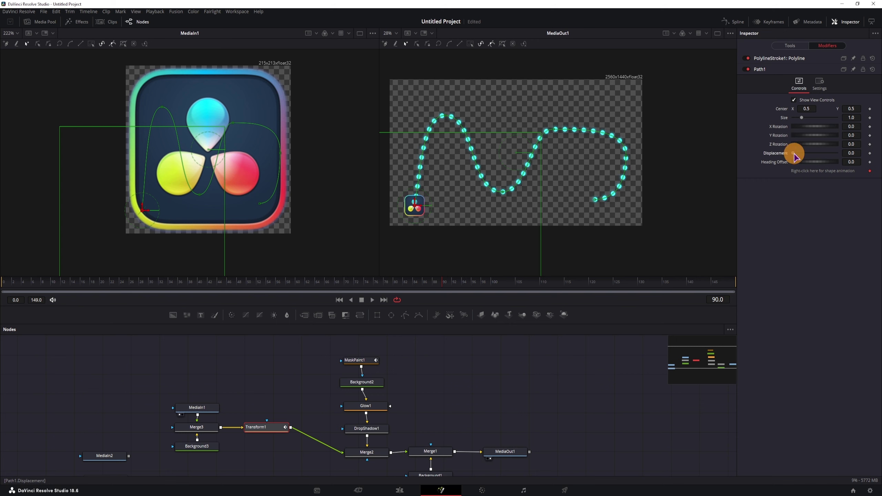
pyautogui.moveTo(794, 153); pyautogui.dragTo(804, 153)
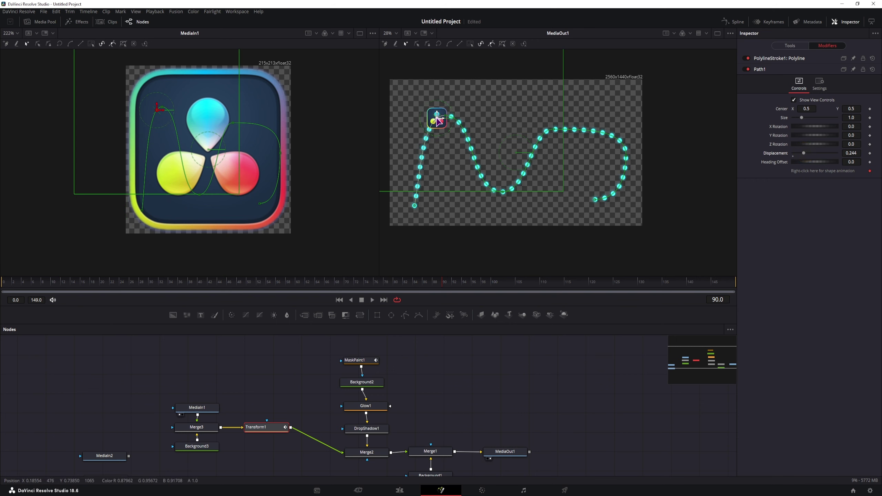
# Try moving the logo away from its place along the path, and undo the change.
pyautogui.moveTo(438, 116); pyautogui.dragTo(439, 158)
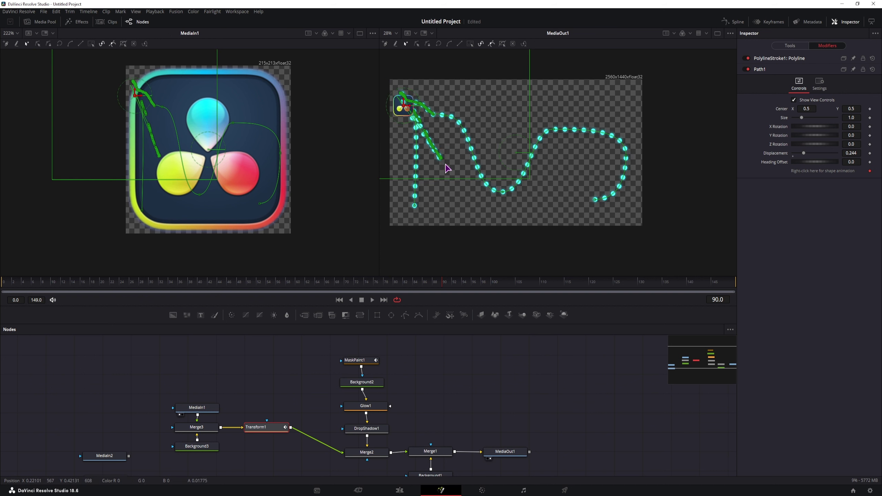
pyautogui.hotkey('ctrl', 'z')
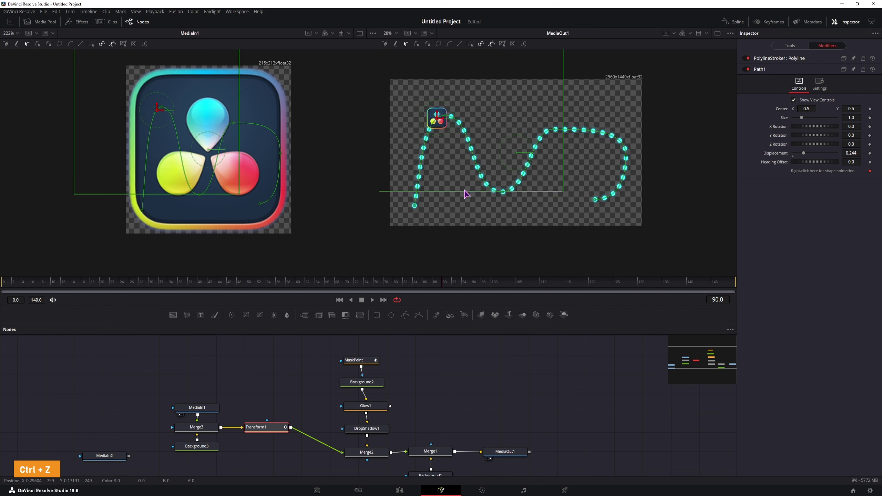
# Undo the Displacement change on the logo's path, and move MediaIn2 below the Merge3 group.
pyautogui.hotkey('ctrl', 'z')
pyautogui.scroll(-2, 144, 384)
pyautogui.click(109, 418)
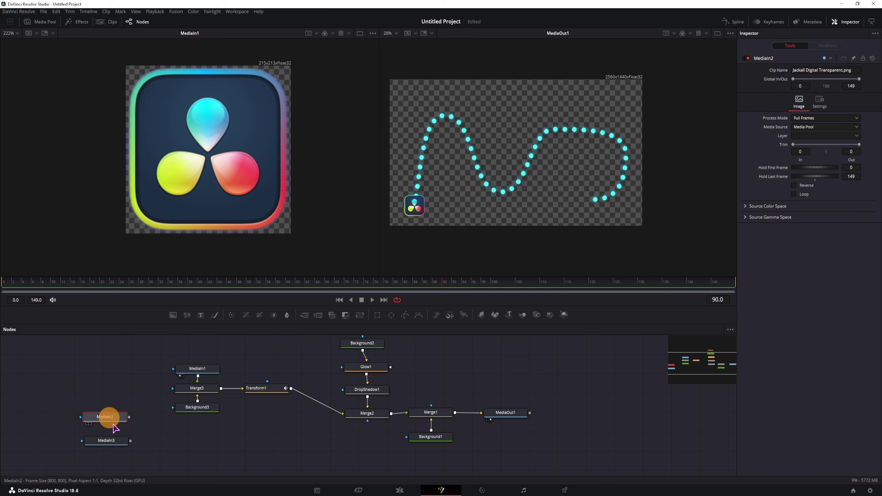
pyautogui.moveTo(104, 416); pyautogui.dragTo(186, 439)
# Duplicate Merge3 with Background3, feed MediaIn2 into the copied Merge, and place the copy next to MediaIn2.
pyautogui.moveTo(224, 418); pyautogui.dragTo(165, 369)
pyautogui.hotkey('ctrl', 'c')
pyautogui.hotkey('ctrl', 'v')
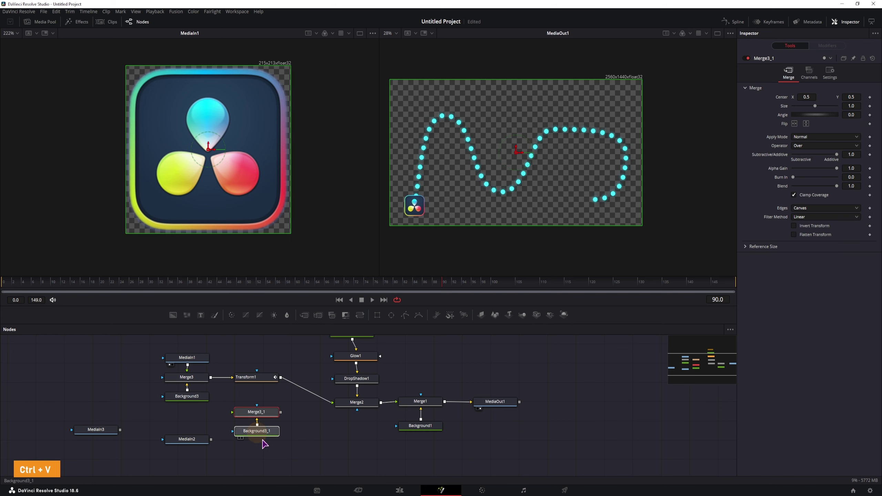
pyautogui.moveTo(264, 441); pyautogui.dragTo(268, 202)
pyautogui.scroll(-5, 253, 210)
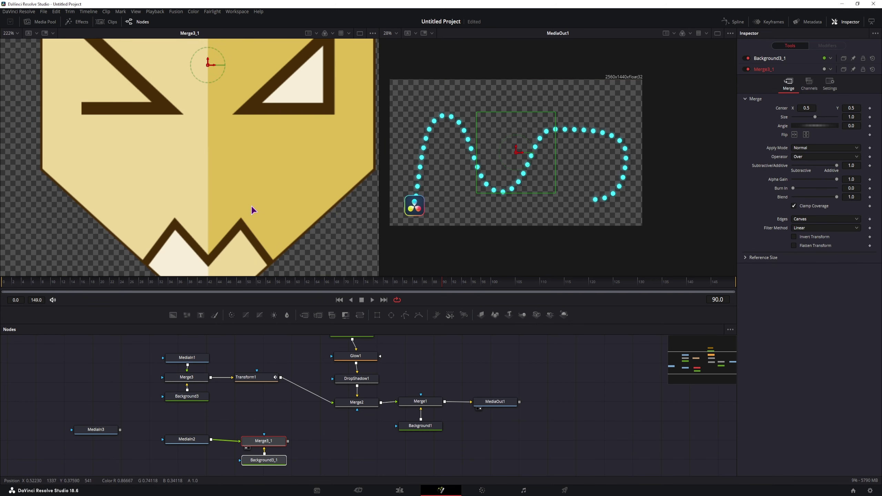
pyautogui.moveTo(264, 441); pyautogui.dragTo(181, 442)
# Duplicate Transform1 and place the copy after Merge3_1 in the MediaIn2 branch.
pyautogui.click(257, 377)
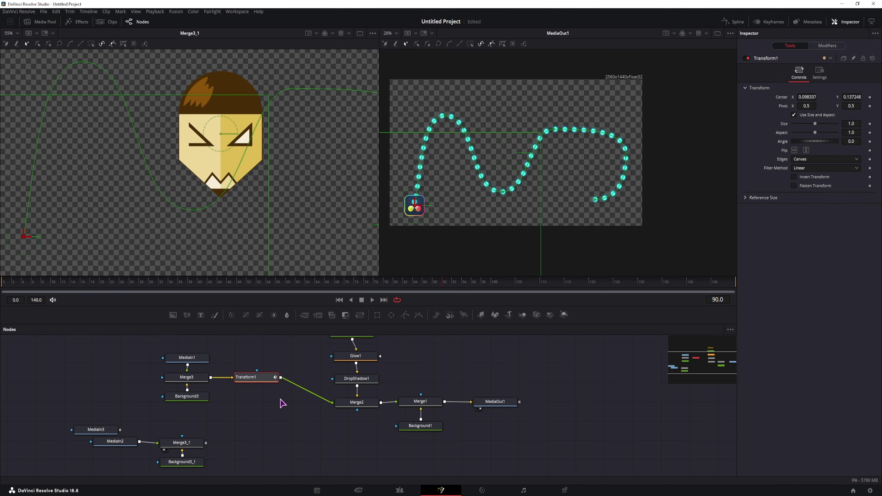
pyautogui.hotkey('ctrl', 'c')
pyautogui.hotkey('ctrl', 'v')
pyautogui.moveTo(257, 432); pyautogui.dragTo(228, 442)
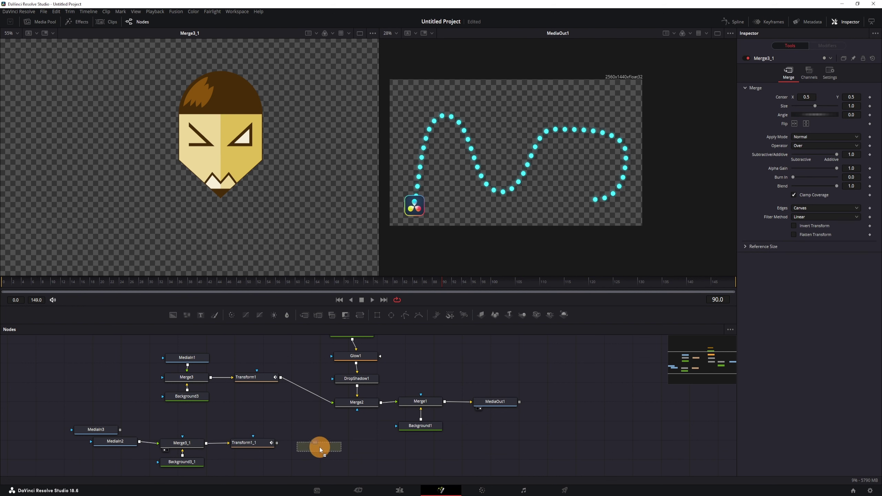
# Add a Merge node combining Transform1 and Transform1_1, and connect its output to Merge2.
pyautogui.moveTo(319, 447); pyautogui.dragTo(299, 448)
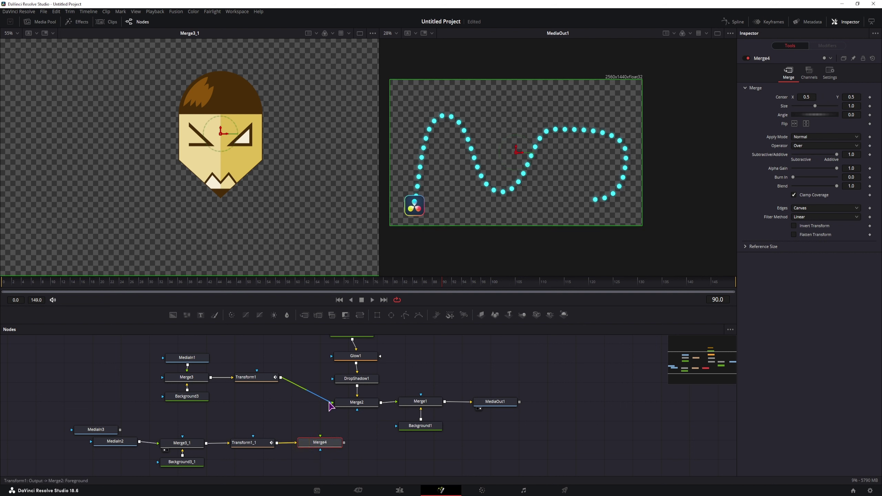
pyautogui.moveTo(329, 402); pyautogui.dragTo(289, 419)
pyautogui.press('1')
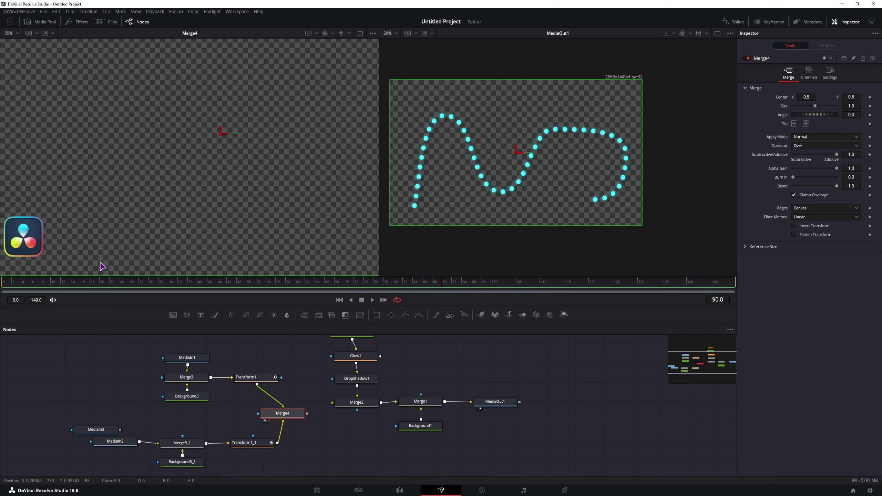
pyautogui.moveTo(333, 402); pyautogui.dragTo(307, 414)
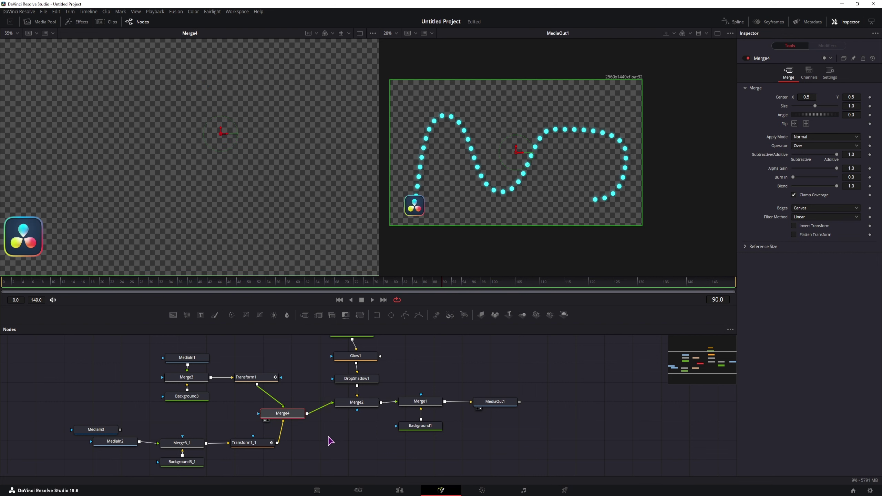
# Set the Displacement of Transform1_1's path modifier to 1.0 so the face image sits at the path's end.
pyautogui.scroll(-2, 318, 445)
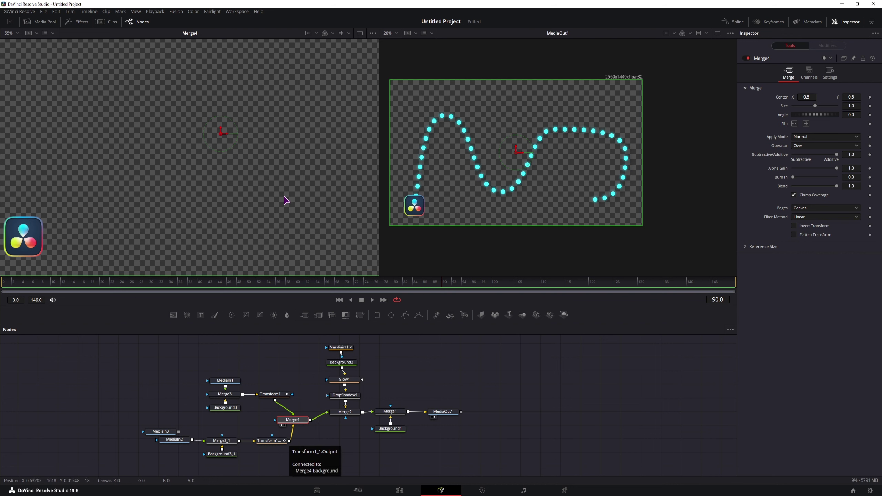
pyautogui.hotkey('ctrl', 'z')
pyautogui.click(277, 442)
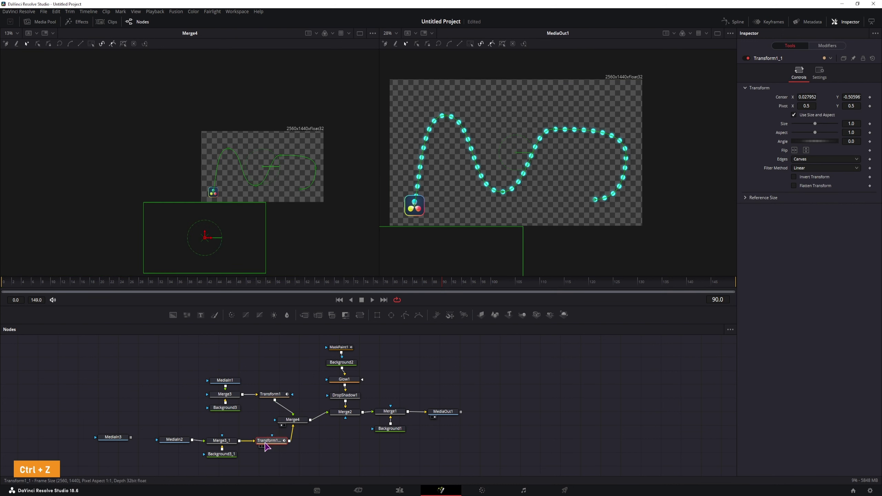
pyautogui.click(828, 46)
pyautogui.moveTo(794, 153); pyautogui.dragTo(844, 154)
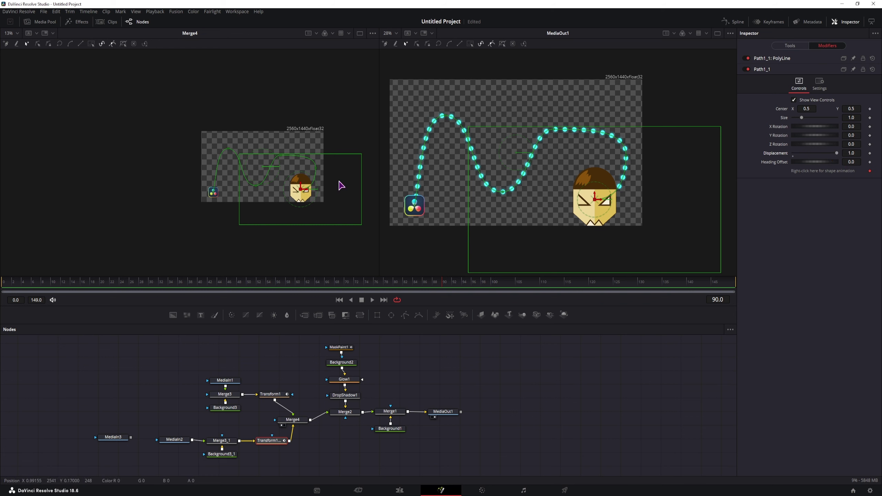
# Try resizing the face image in Merge3_1, and insert a Transform node between MediaIn2 and Merge3_1.
pyautogui.click(218, 445)
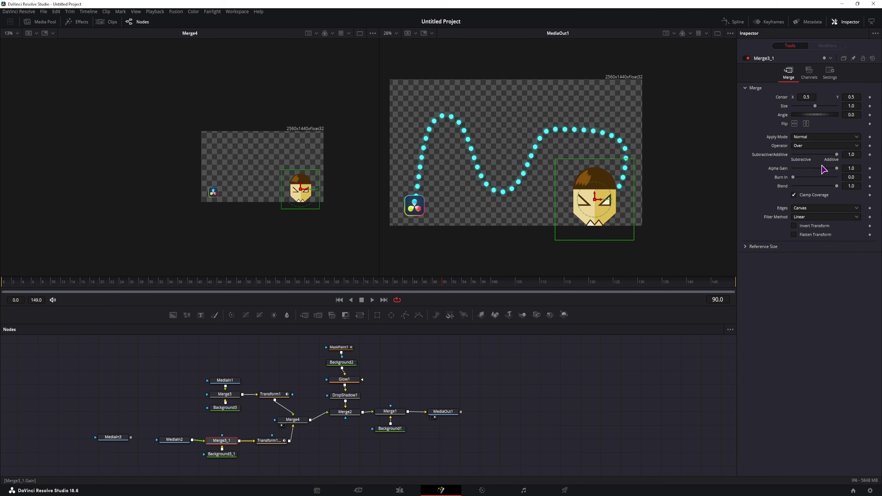
pyautogui.moveTo(816, 109); pyautogui.dragTo(786, 109)
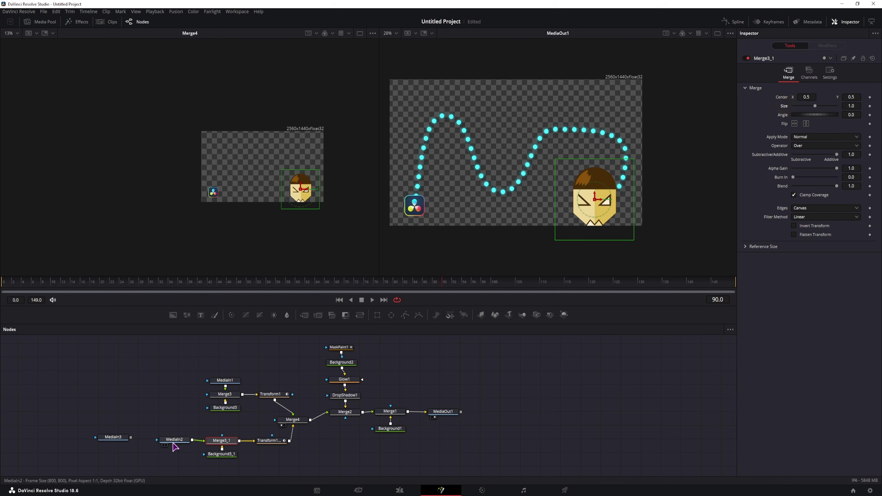
pyautogui.moveTo(118, 438); pyautogui.dragTo(117, 415)
pyautogui.moveTo(175, 440); pyautogui.dragTo(135, 441)
pyautogui.moveTo(362, 326); pyautogui.dragTo(180, 442)
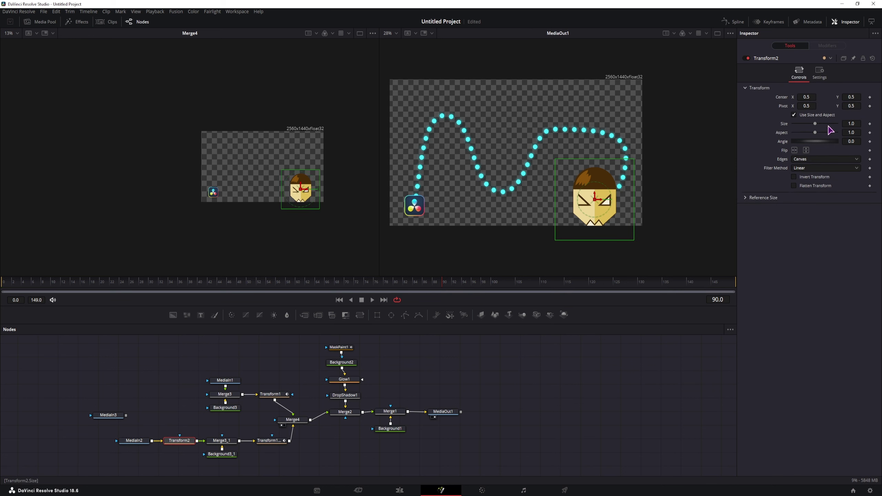
# Try separate X and Y sizes on Transform2, and scale the face image uniformly to a Size of 0.36.
pyautogui.click(794, 114)
pyautogui.moveTo(815, 124)
pyautogui.mouseDown()
pyautogui.moveTo(799, 128)
pyautogui.moveTo(821, 124)
pyautogui.moveTo(808, 133)
pyautogui.mouseUp()
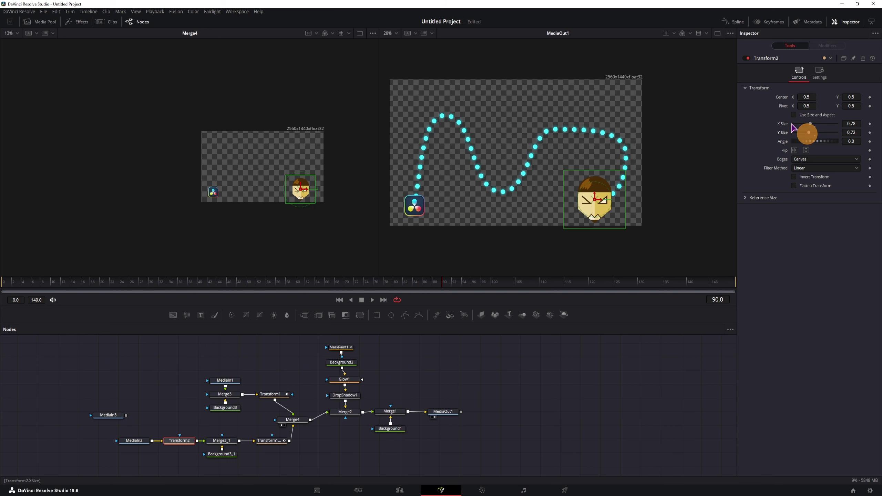
pyautogui.click(794, 115)
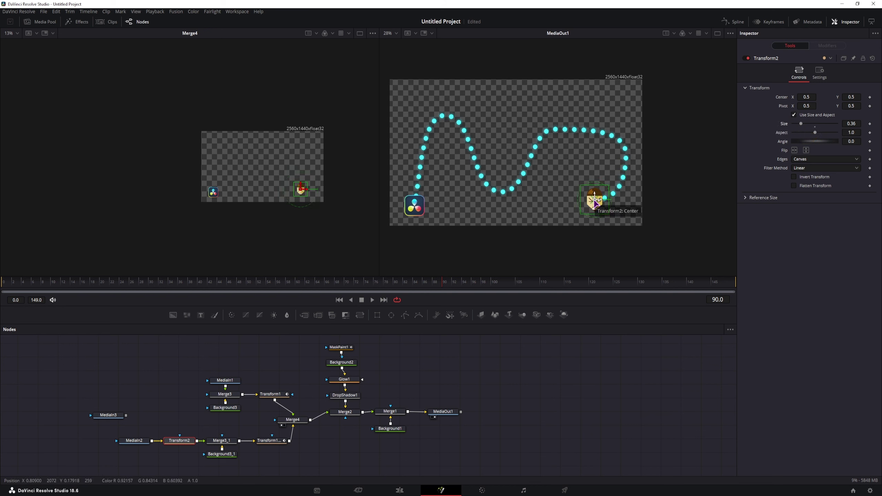
# Try and undo moving the face image, and replace the copied Transform between Merge3_1 and Merge4 with a new Transform.
pyautogui.moveTo(594, 203); pyautogui.dragTo(552, 198)
pyautogui.hotkey('ctrl', 'z')
pyautogui.click(271, 440)
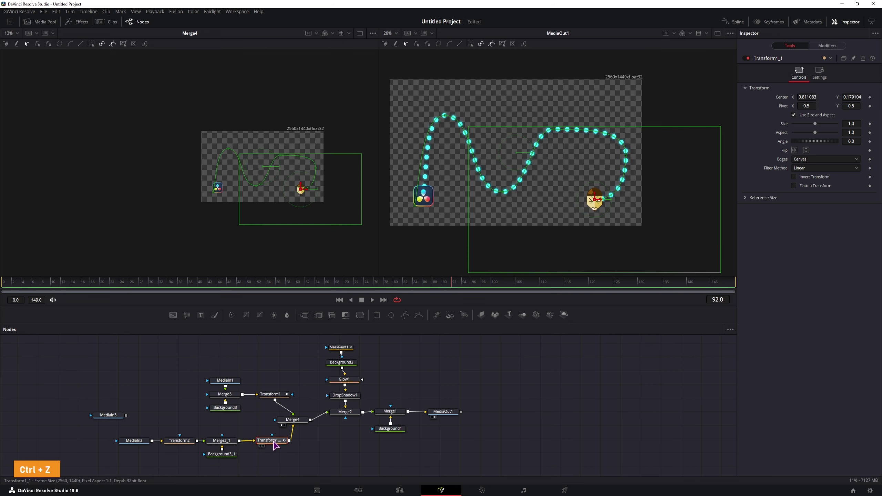
pyautogui.moveTo(274, 444); pyautogui.dragTo(323, 460)
pyautogui.press('Delete')
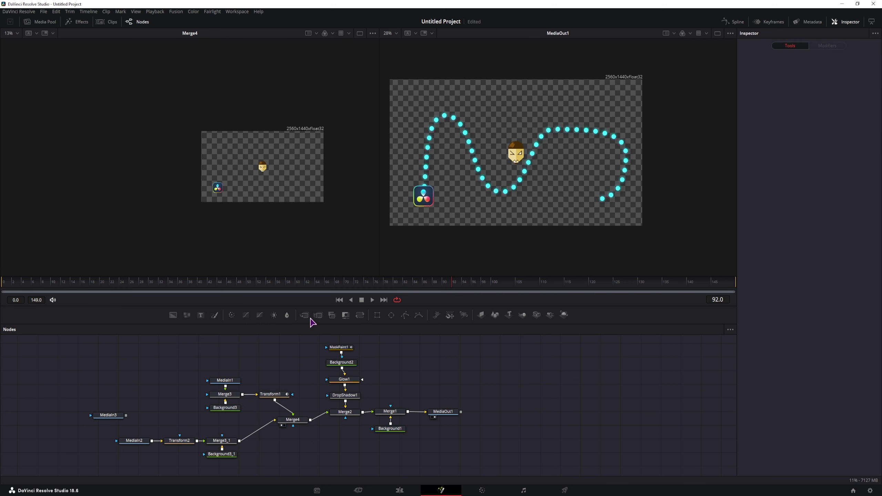
pyautogui.moveTo(257, 430); pyautogui.dragTo(258, 431)
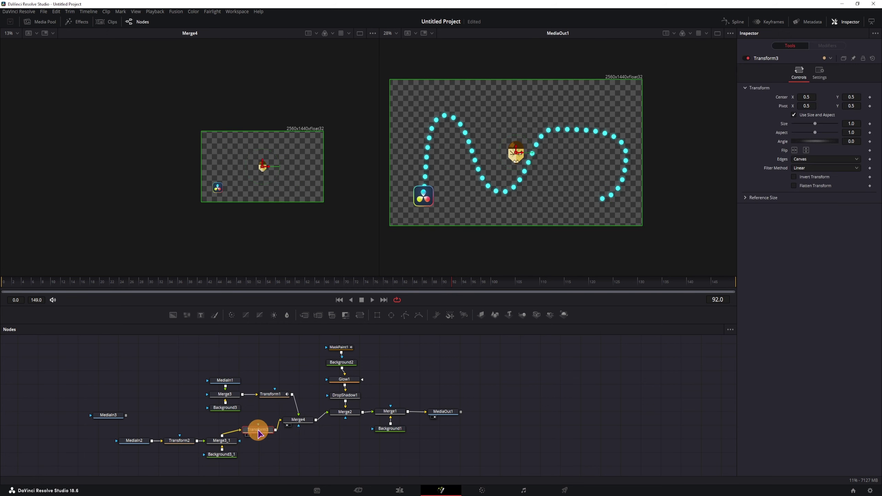
# Add a Path modifier to Transform3's Center and connect its shape animation to the PolylineStroke1: Polyline value.
pyautogui.rightClick(781, 97)
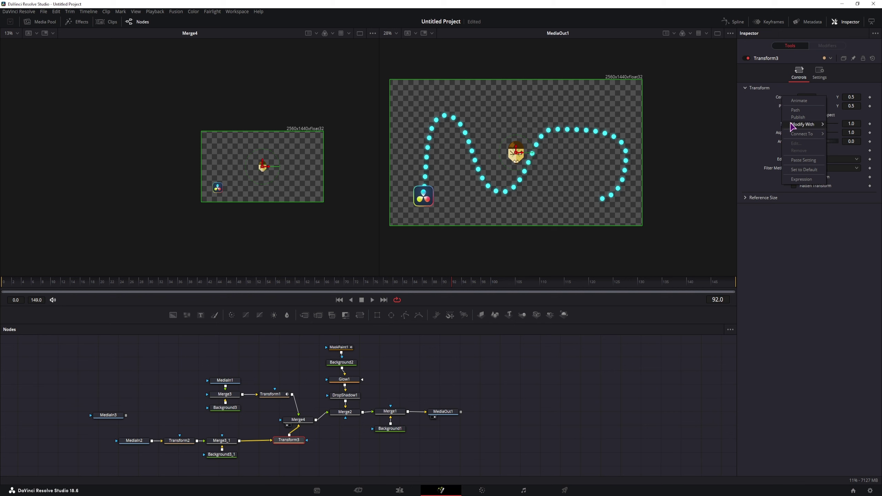
pyautogui.click(807, 110)
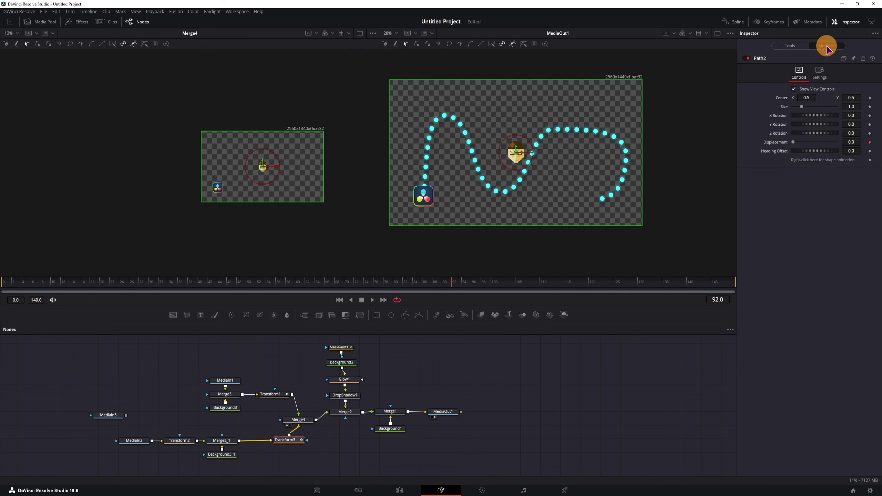
pyautogui.rightClick(827, 165)
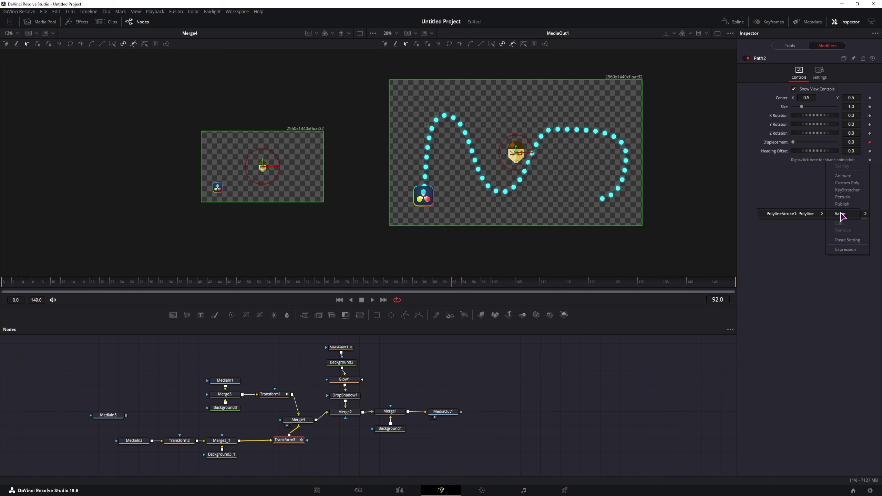
pyautogui.click(795, 213)
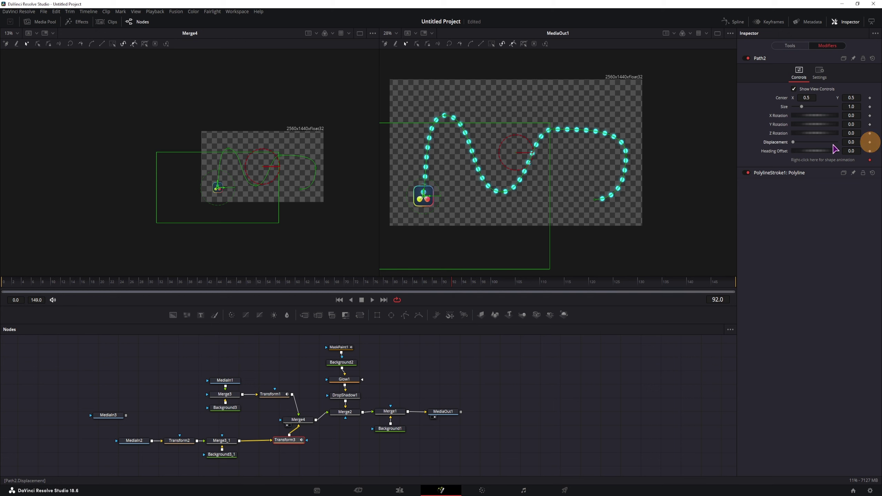
# Set Path2's Displacement to 1.0 and move the path's end point with the face image slightly inward.
pyautogui.moveTo(793, 142); pyautogui.dragTo(837, 142)
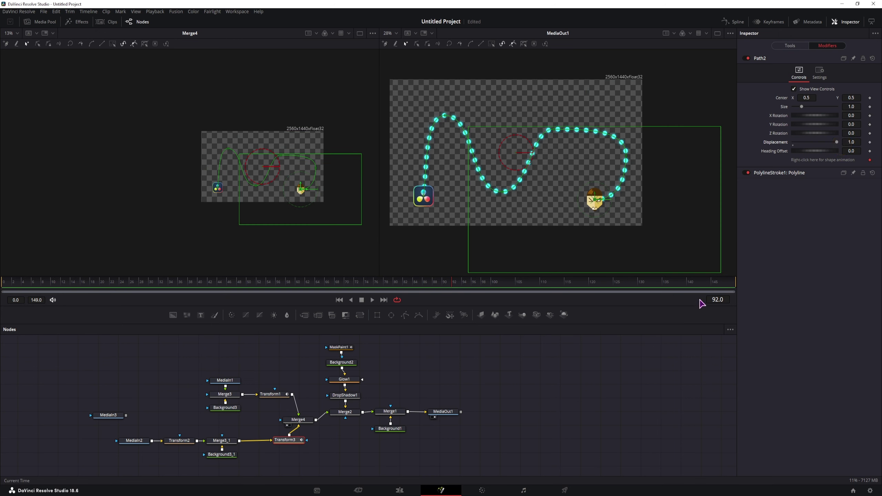
pyautogui.moveTo(597, 207); pyautogui.dragTo(579, 196)
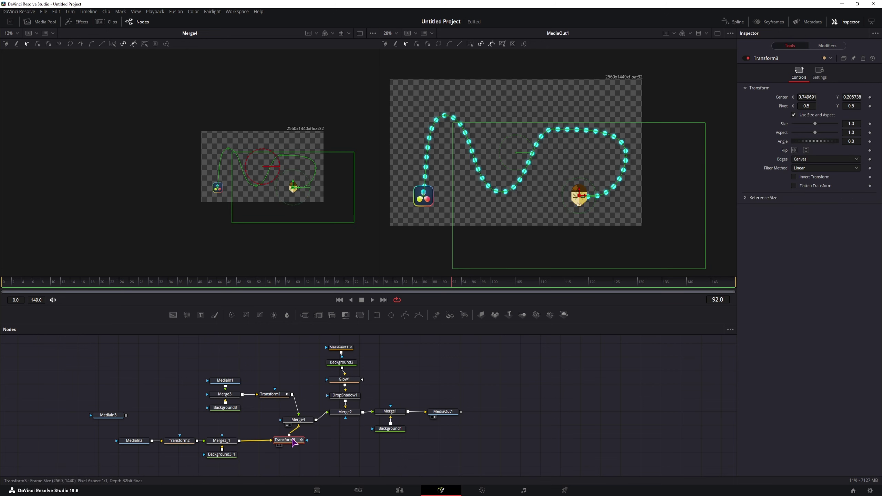
pyautogui.moveTo(291, 444)
pyautogui.mouseDown()
pyautogui.moveTo(268, 444)
pyautogui.moveTo(281, 444)
pyautogui.mouseUp()
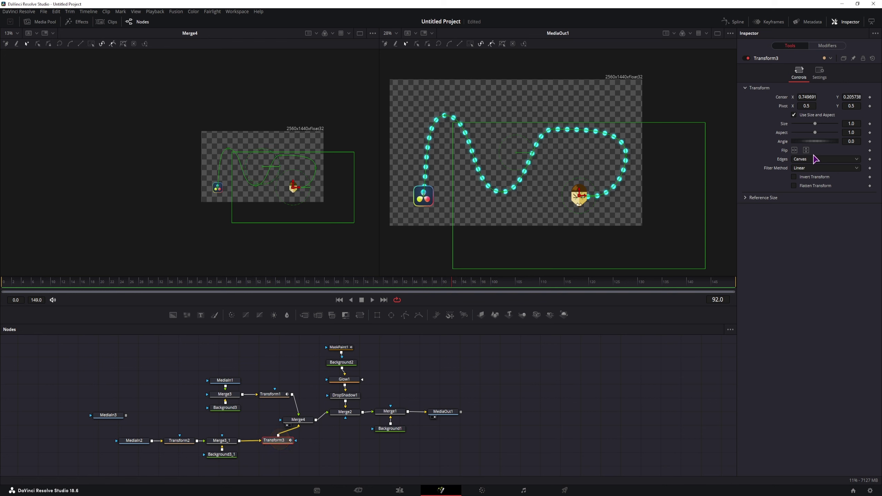
pyautogui.moveTo(580, 199)
pyautogui.mouseDown()
pyautogui.moveTo(586, 188)
pyautogui.moveTo(562, 200)
pyautogui.moveTo(601, 198)
pyautogui.moveTo(578, 200)
pyautogui.mouseUp()
# Rearrange the MediaIn1 and MediaIn2 branches to make room, and place MediaIn3 below Merge4.
pyautogui.moveTo(306, 429); pyautogui.dragTo(111, 462)
pyautogui.moveTo(274, 440); pyautogui.dragTo(288, 454)
pyautogui.click(109, 417)
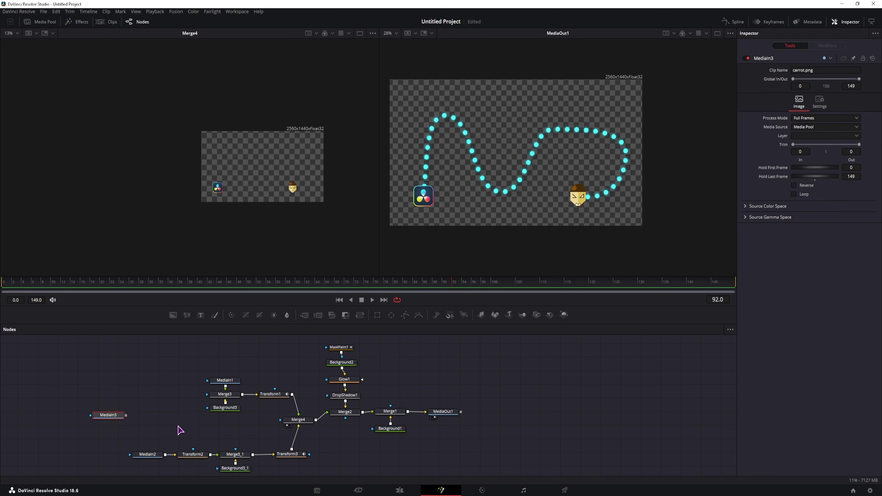
pyautogui.moveTo(107, 416); pyautogui.dragTo(302, 457)
pyautogui.moveTo(200, 374)
pyautogui.mouseDown()
pyautogui.moveTo(280, 416)
pyautogui.moveTo(233, 367)
pyautogui.moveTo(211, 361)
pyautogui.mouseUp()
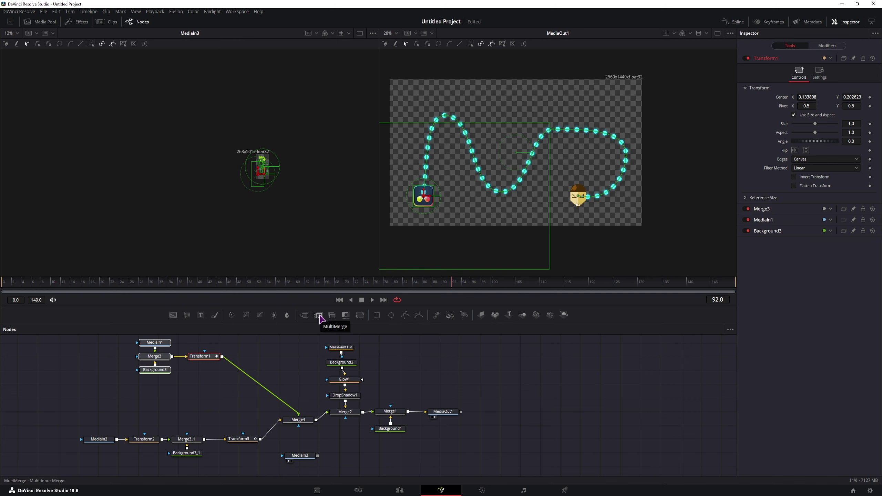
# Add a MultiMerge node and connect Background1 to it as the background.
pyautogui.moveTo(320, 318); pyautogui.dragTo(343, 443)
pyautogui.moveTo(390, 428); pyautogui.dragTo(413, 445)
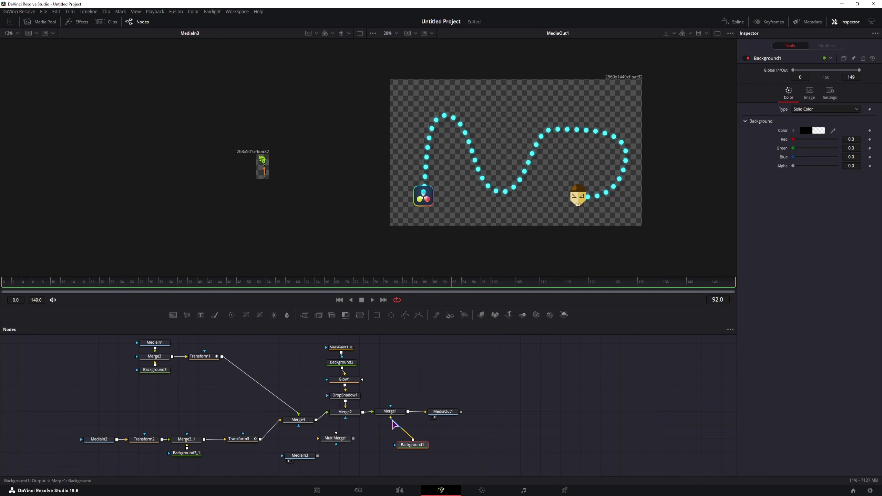
pyautogui.moveTo(393, 421); pyautogui.dragTo(351, 437)
# Connect DropShadow1, Transform1 and Transform3 to MultiMerge1 as layers, and route MultiMerge1 to MediaOut1.
pyautogui.moveTo(345, 406); pyautogui.dragTo(351, 437)
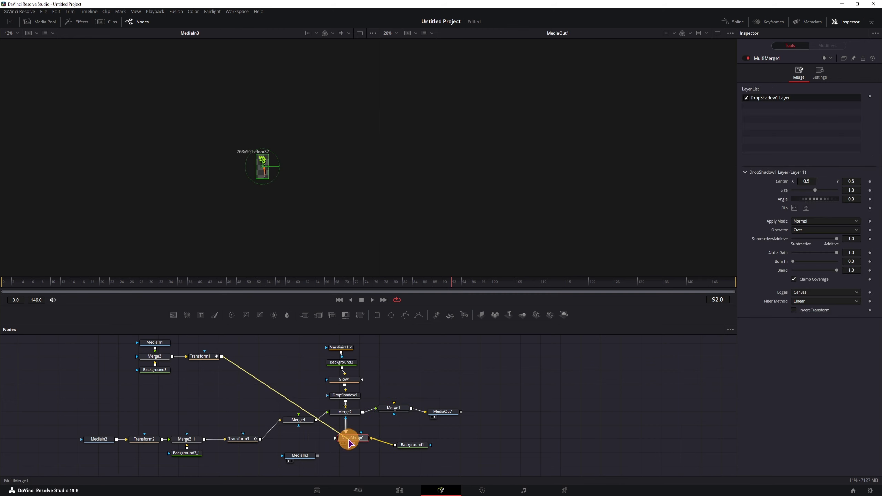
pyautogui.click(282, 423)
pyautogui.moveTo(282, 423); pyautogui.dragTo(335, 437)
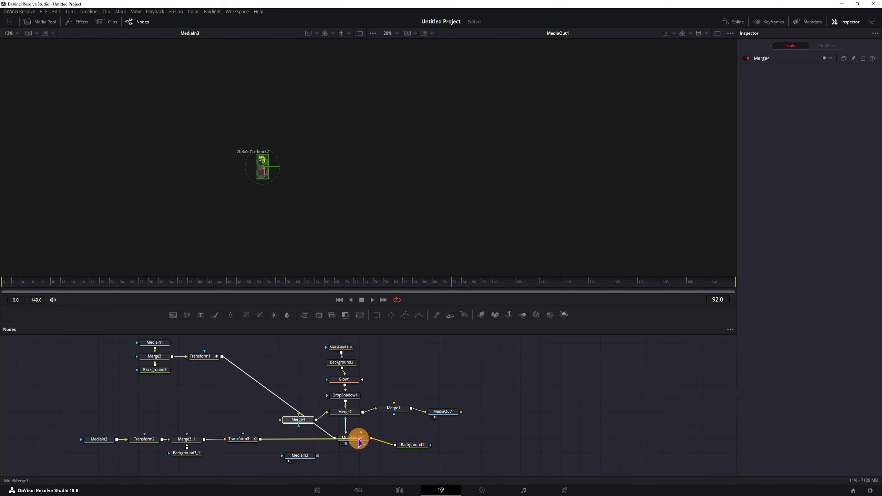
pyautogui.moveTo(413, 445); pyautogui.dragTo(450, 439)
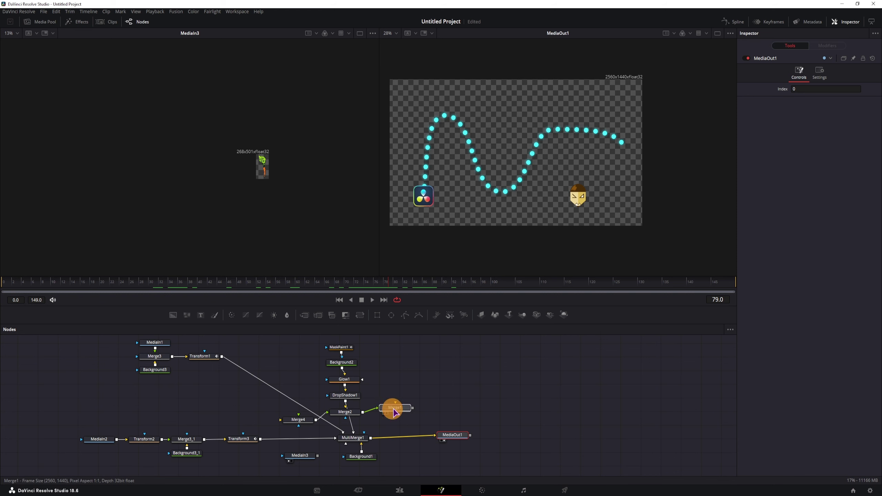
# Move the unused Merge1, Merge2 and Merge4 nodes aside, away from the active node tree.
pyautogui.moveTo(394, 409); pyautogui.dragTo(504, 381)
pyautogui.moveTo(340, 416); pyautogui.dragTo(468, 396)
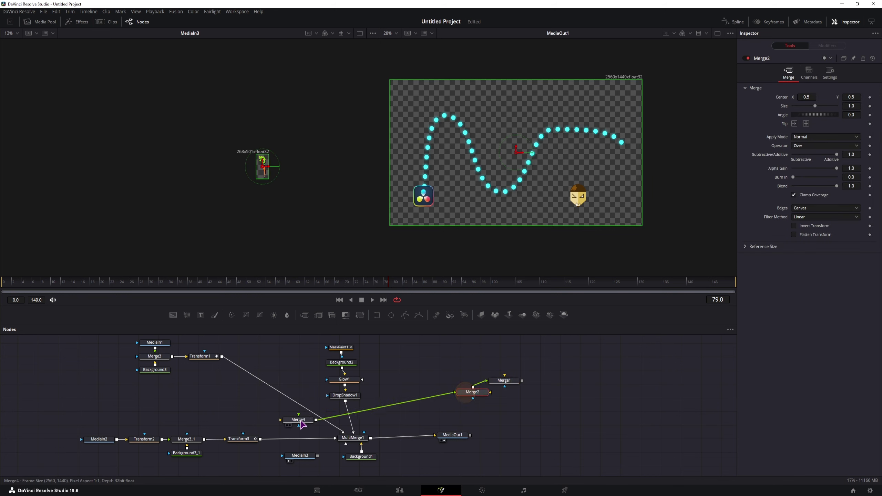
pyautogui.moveTo(299, 420); pyautogui.dragTo(427, 378)
pyautogui.moveTo(522, 405); pyautogui.dragTo(407, 357)
pyautogui.moveTo(476, 392); pyautogui.dragTo(546, 390)
# Place MediaIn3 between the other image branches and feed it into a pasted copy of Merge3_1 with its background.
pyautogui.moveTo(299, 460); pyautogui.dragTo(113, 405)
pyautogui.hotkey('ctrl', 'v')
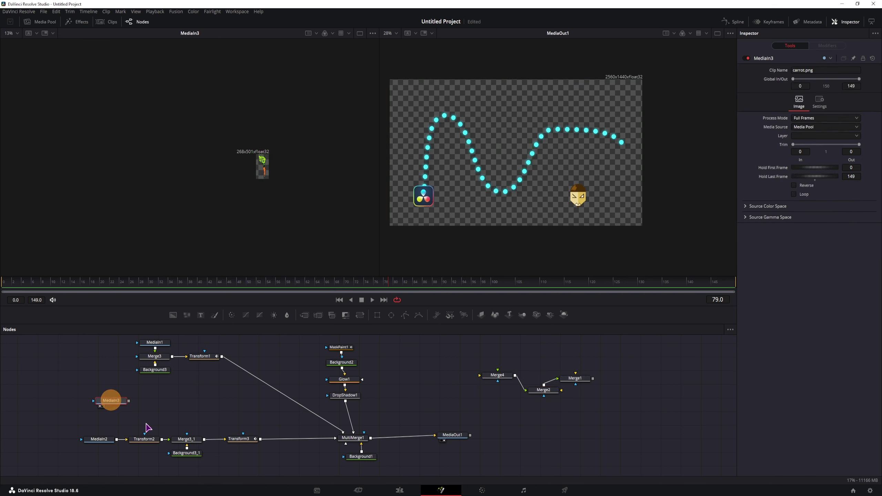
pyautogui.click(226, 405)
# Paste a copy of Transform3 after Merge3_1_1 in the carrot branch and connect it to MultiMerge1 as a layer.
pyautogui.click(242, 440)
pyautogui.hotkey('ctrl', 'c')
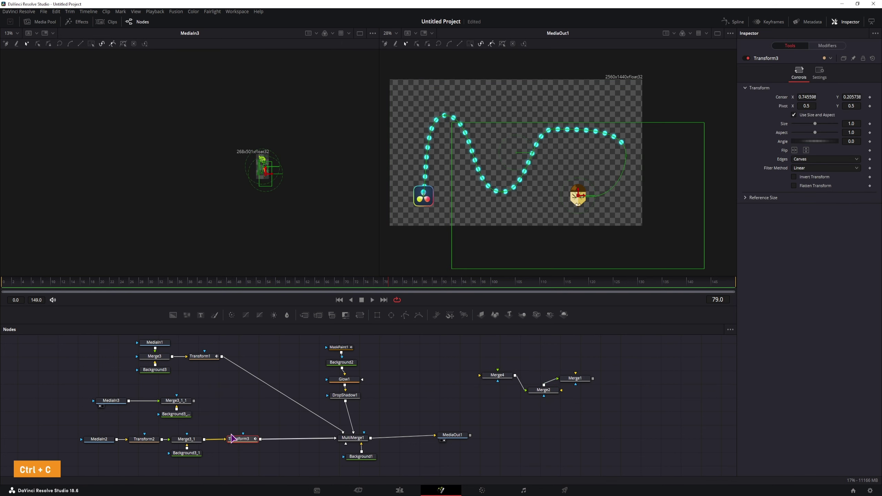
pyautogui.click(240, 415)
pyautogui.hotkey('ctrl', 'v')
pyautogui.moveTo(236, 415); pyautogui.dragTo(353, 438)
pyautogui.click(230, 410)
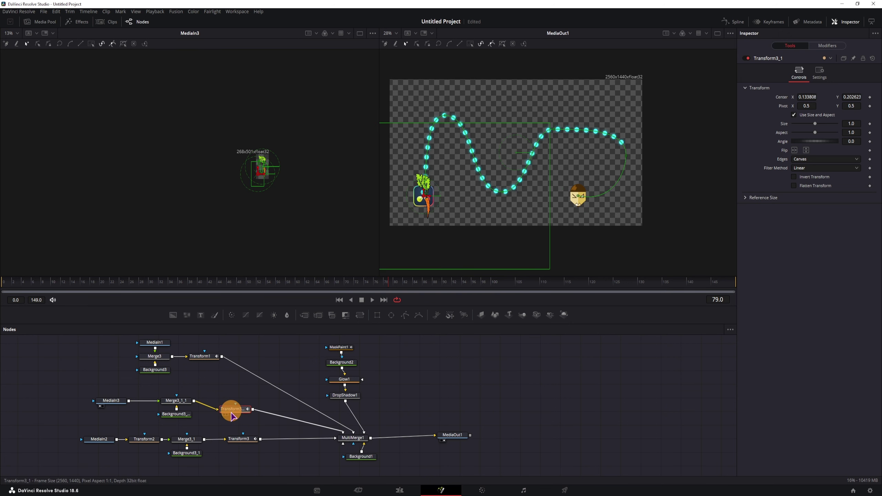
# Set the Displacement of the carrot transform's Path2_1 modifier to 0.0 and play the animation.
pyautogui.click(826, 46)
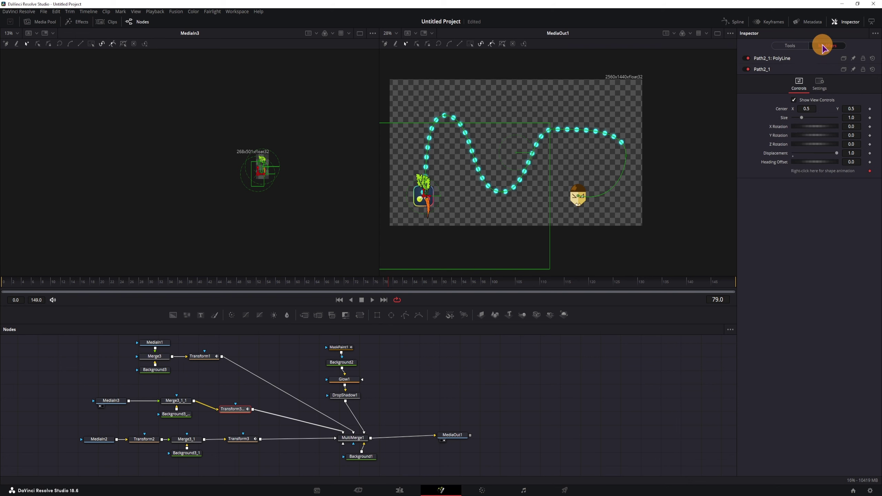
pyautogui.moveTo(837, 156); pyautogui.dragTo(788, 164)
pyautogui.press('space')
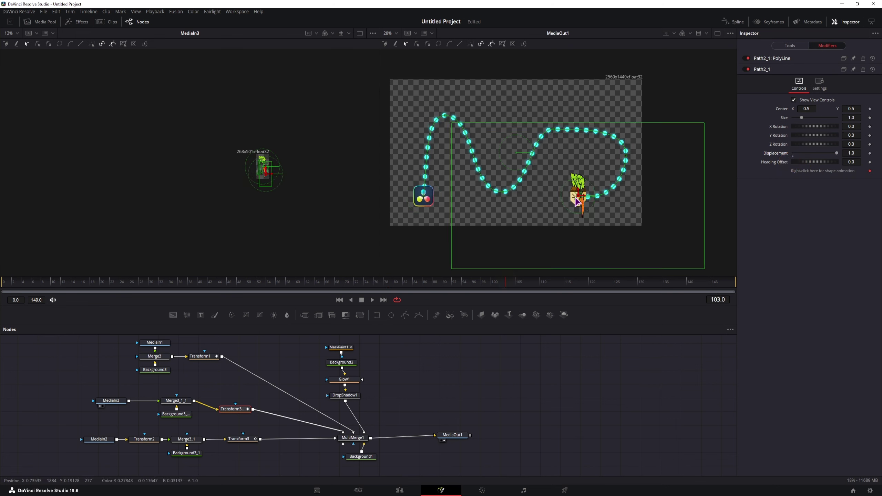
pyautogui.moveTo(578, 201); pyautogui.dragTo(577, 163)
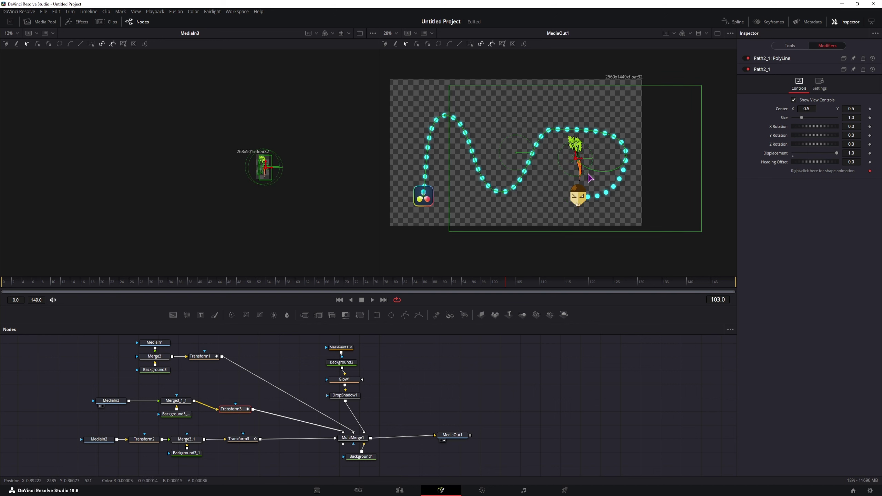
pyautogui.hotkey('ctrl', 'z')
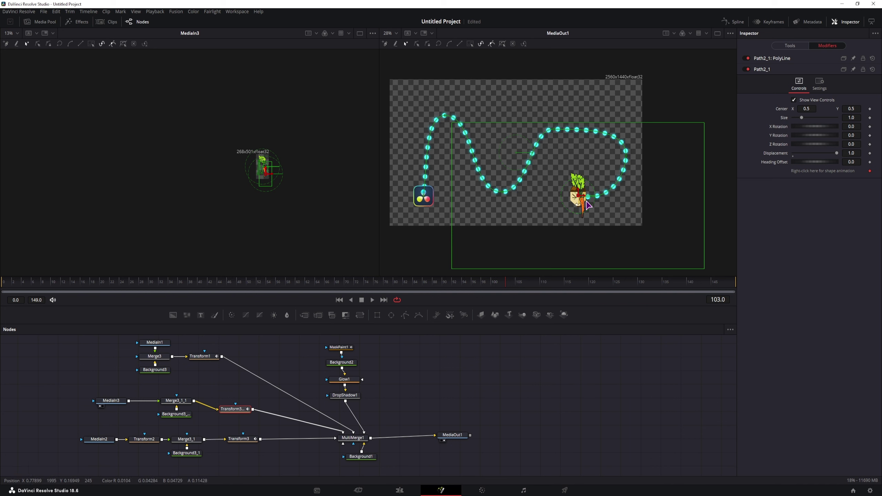
pyautogui.hotkey('ctrl', 'z')
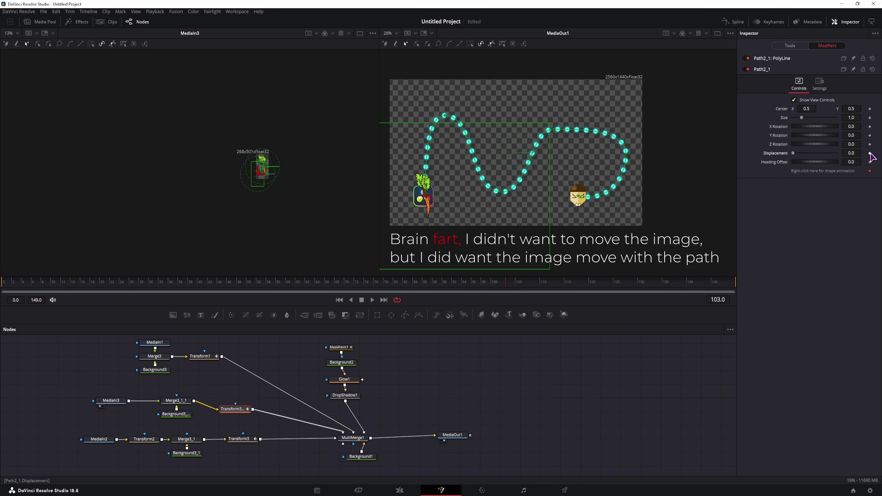
# Keyframe the Displacement of Path2_1 at 0.0 on frame 30 and 1.0 on frame 90, and play back the carrot's motion.
pyautogui.moveTo(415, 280)
pyautogui.mouseDown()
pyautogui.moveTo(151, 304)
pyautogui.moveTo(251, 302)
pyautogui.moveTo(172, 309)
pyautogui.moveTo(237, 296)
pyautogui.moveTo(151, 289)
pyautogui.mouseUp()
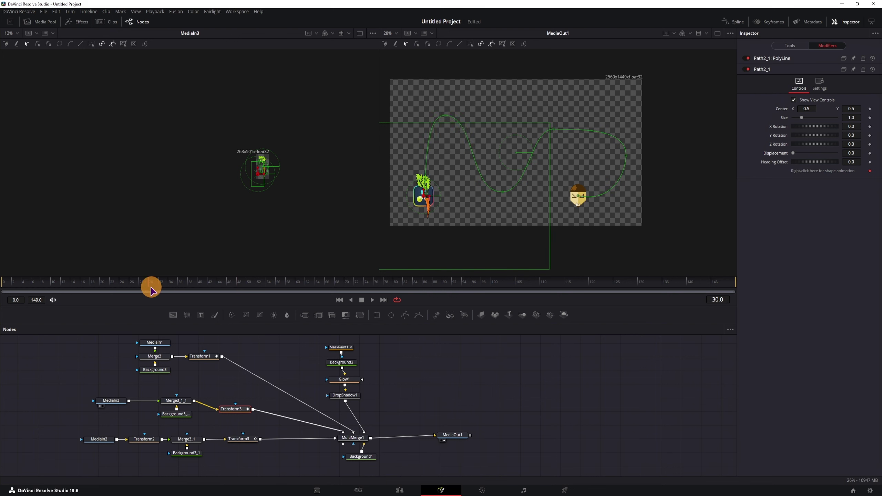
pyautogui.click(870, 153)
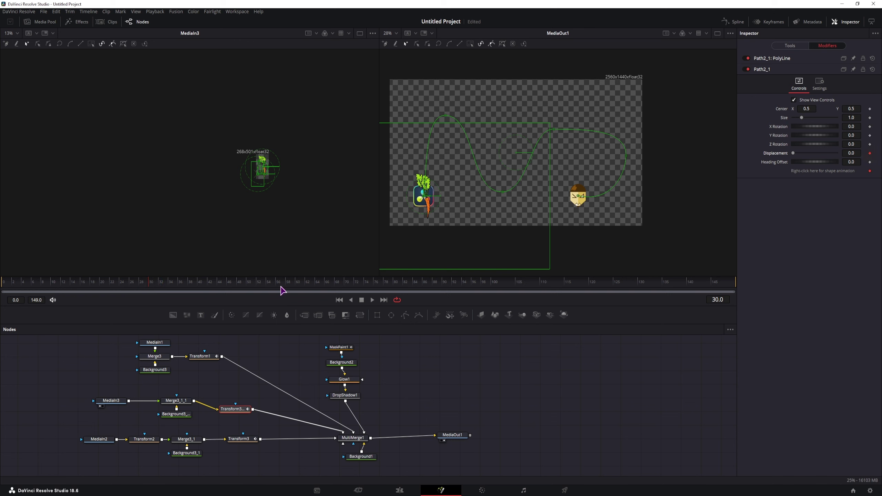
pyautogui.click(311, 282)
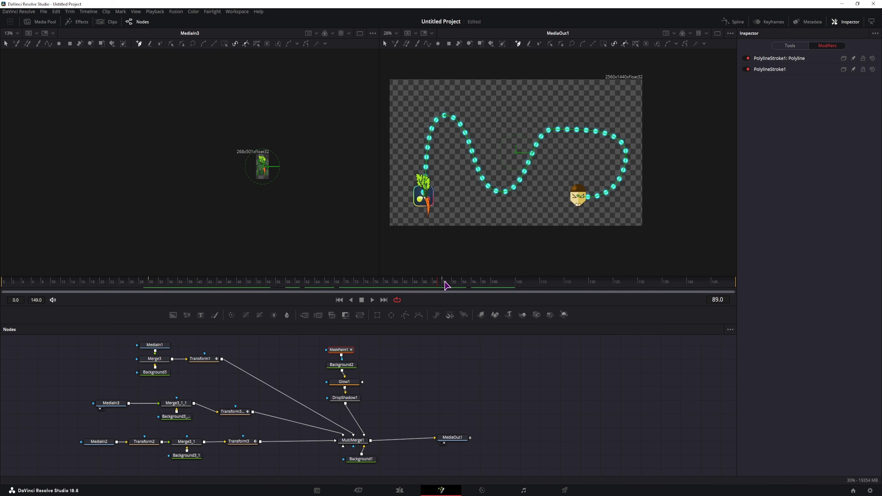
pyautogui.click(444, 282)
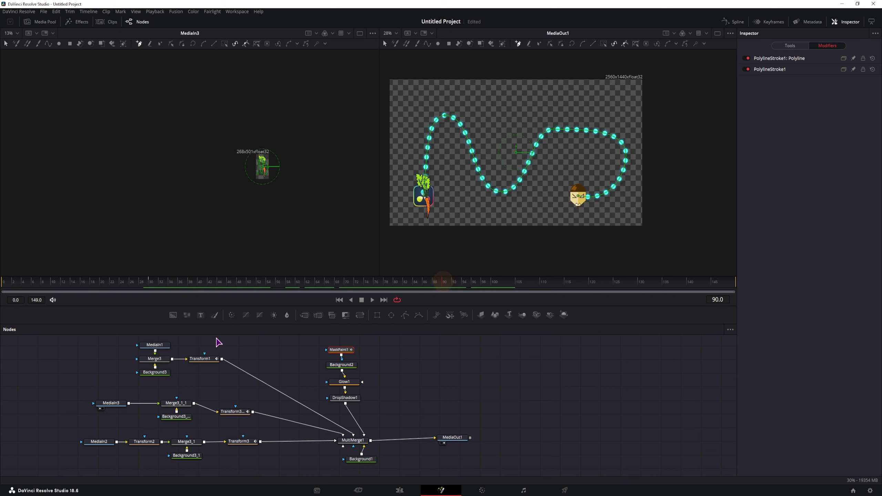
pyautogui.click(233, 412)
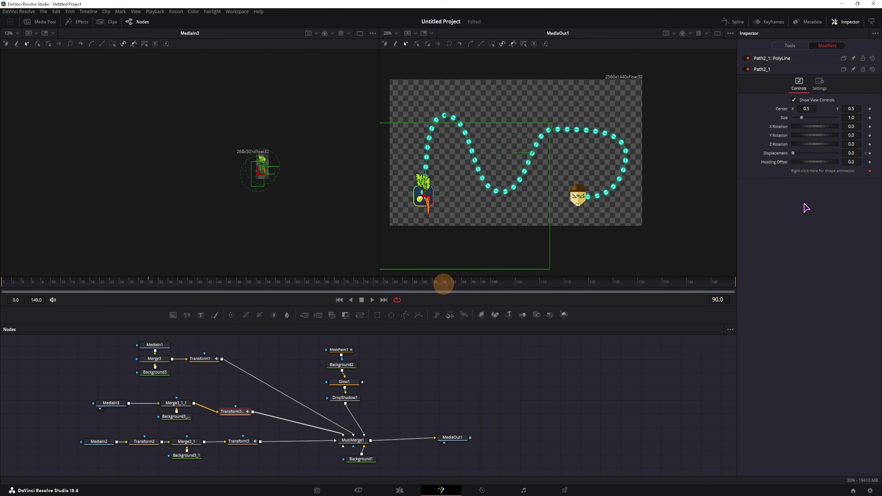
pyautogui.click(870, 153)
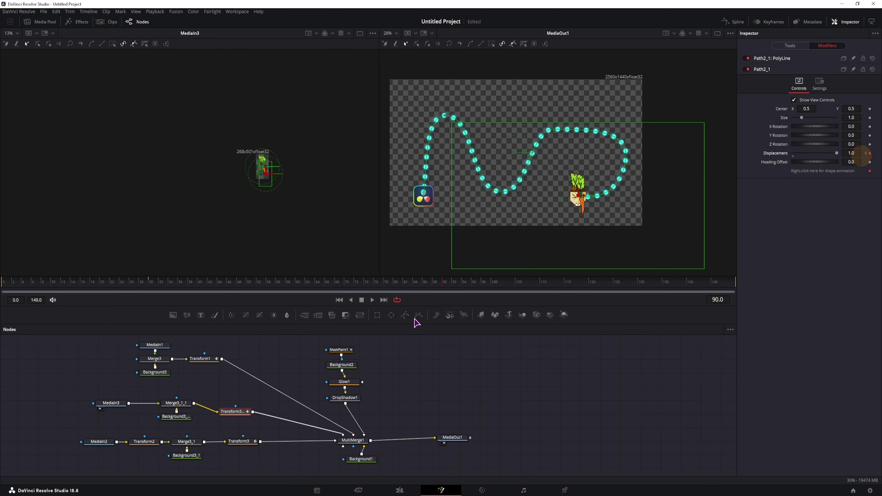
pyautogui.click(150, 281)
pyautogui.press('space')
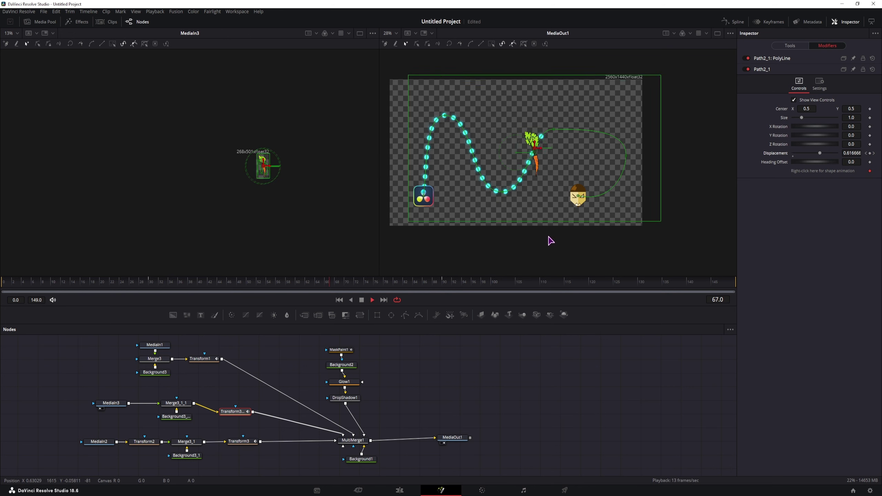
pyautogui.press('space')
# On Merge3_1_1, set the carrot's size to 0.628, angle to -127.7 and center to X 0.538, Y 0.411.
pyautogui.click(176, 404)
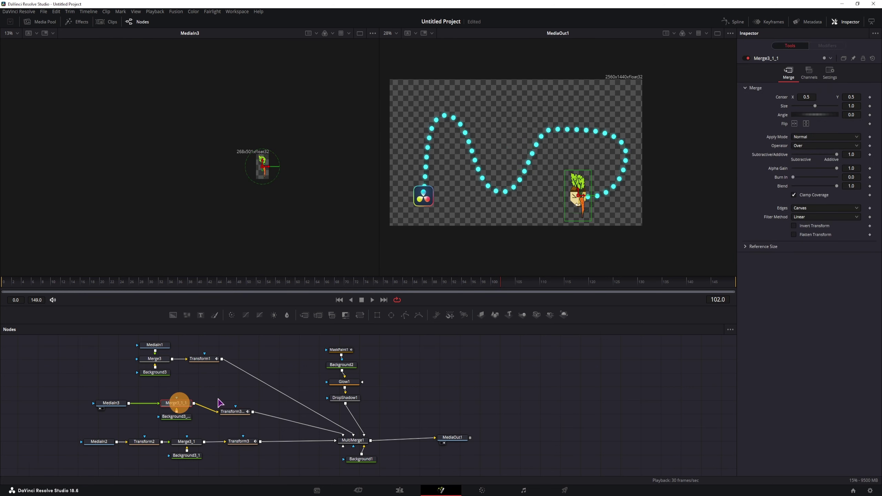
pyautogui.moveTo(851, 107); pyautogui.dragTo(724, 107)
pyautogui.click(850, 97)
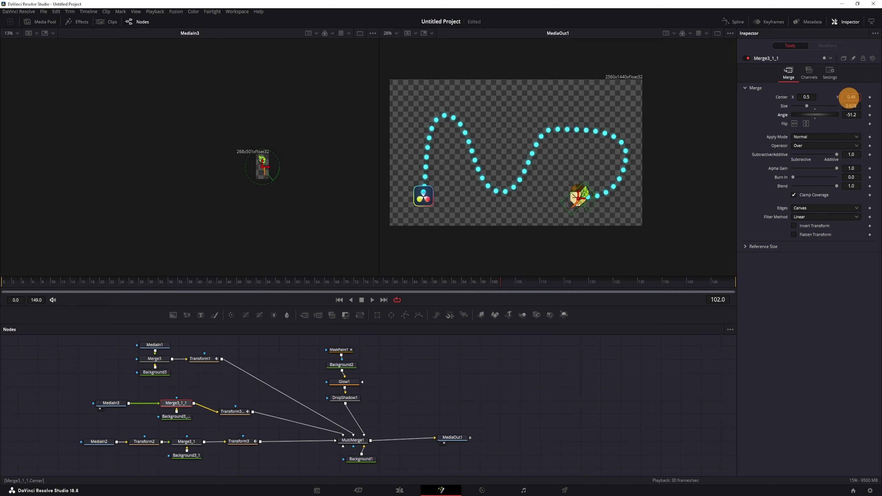
pyautogui.moveTo(850, 97); pyautogui.dragTo(833, 98)
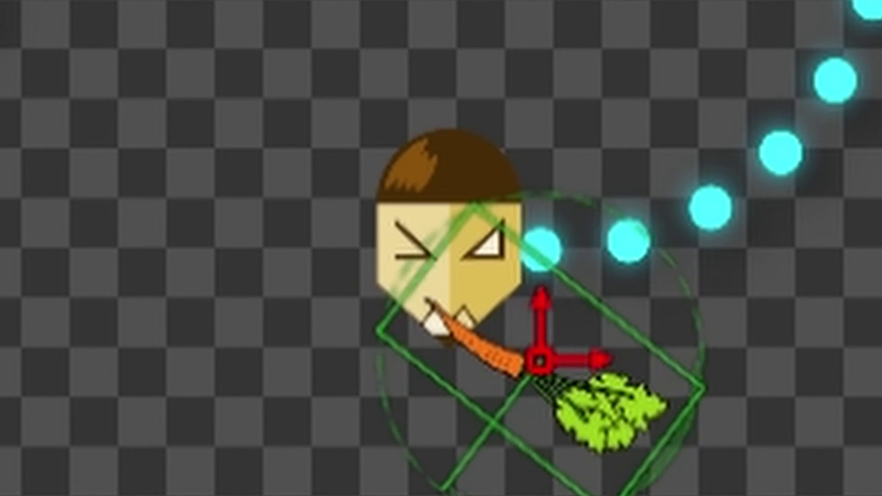
# Tidy the node tree by moving the MediaIn1, MediaIn3 and MediaIn2 branches into a more compact layout beside MultiMerge1.
pyautogui.moveTo(181, 386); pyautogui.dragTo(291, 364)
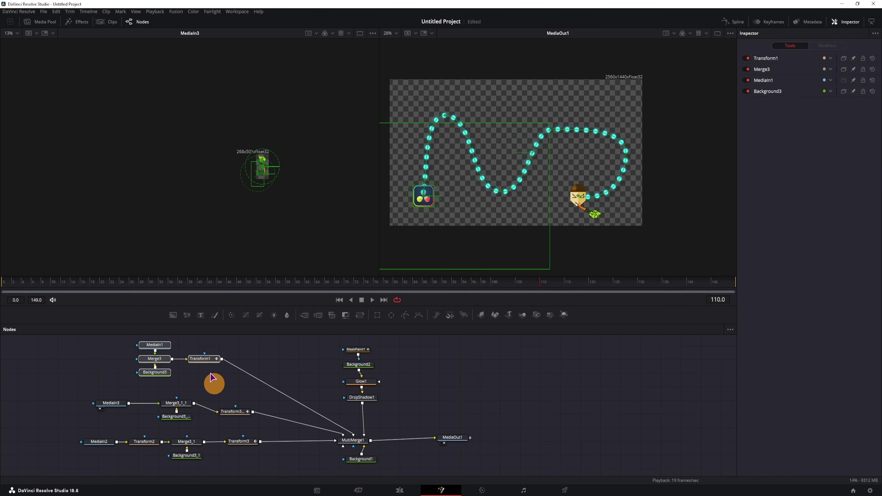
pyautogui.moveTo(113, 407); pyautogui.dragTo(128, 402)
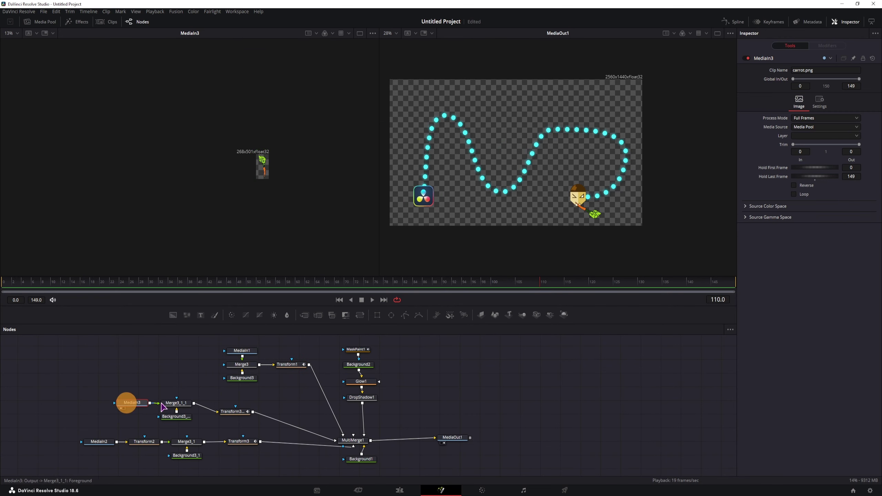
pyautogui.moveTo(198, 426); pyautogui.dragTo(108, 391)
pyautogui.click(183, 415)
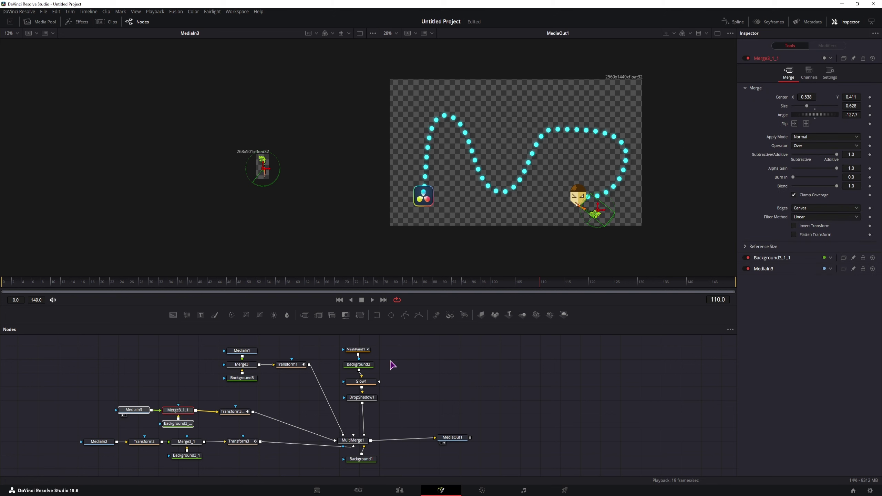
pyautogui.scroll(-2, 260, 451)
pyautogui.moveTo(243, 445); pyautogui.dragTo(83, 420)
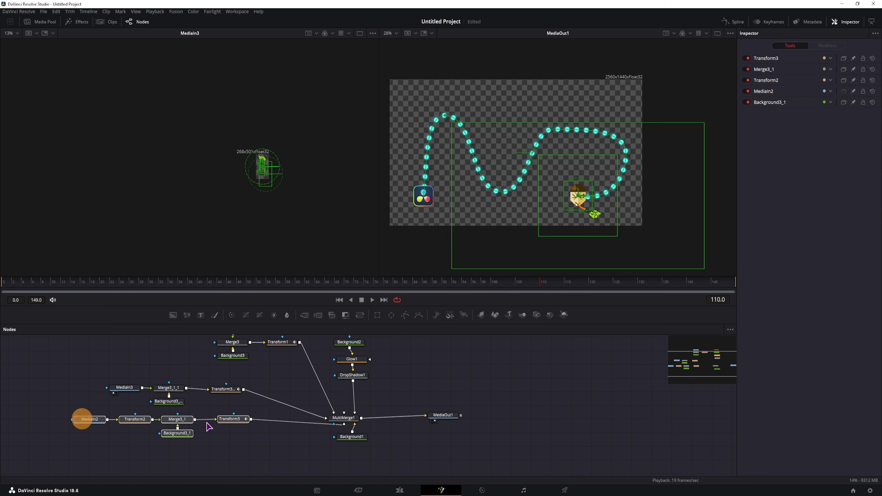
pyautogui.click(232, 422)
pyautogui.moveTo(233, 422); pyautogui.dragTo(253, 423)
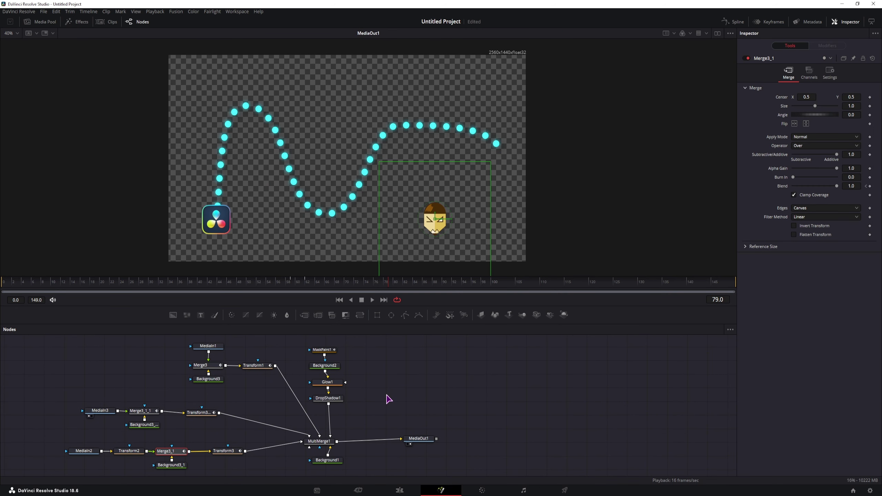
# Select MaskPaint1, MediaIn1, MediaIn3, MediaIn2, Background2, Glow1 and DropShadow1 together, in that order.
pyautogui.click(374, 375)
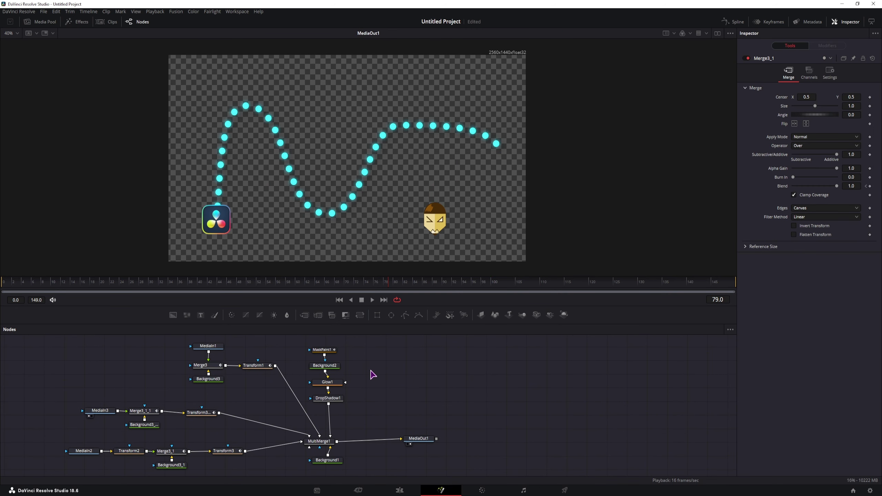
pyautogui.click(322, 350)
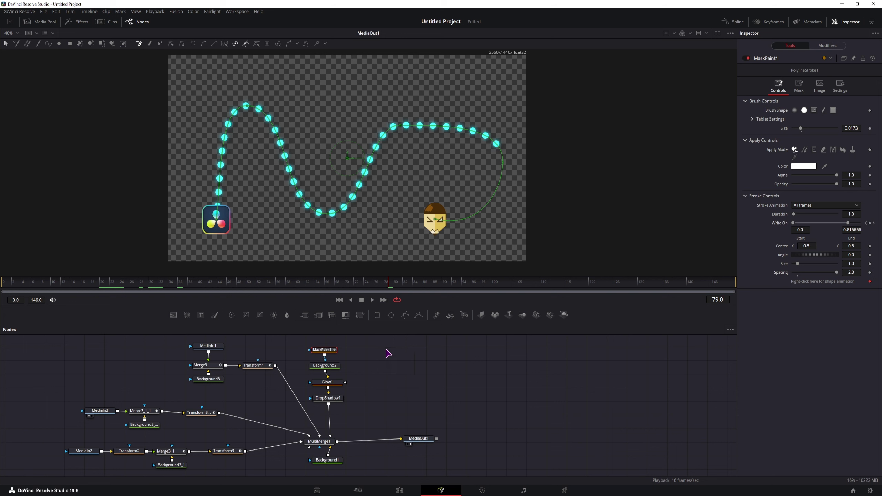
pyautogui.keyDown('ctrl'); pyautogui.click(208, 346); pyautogui.keyUp('ctrl')
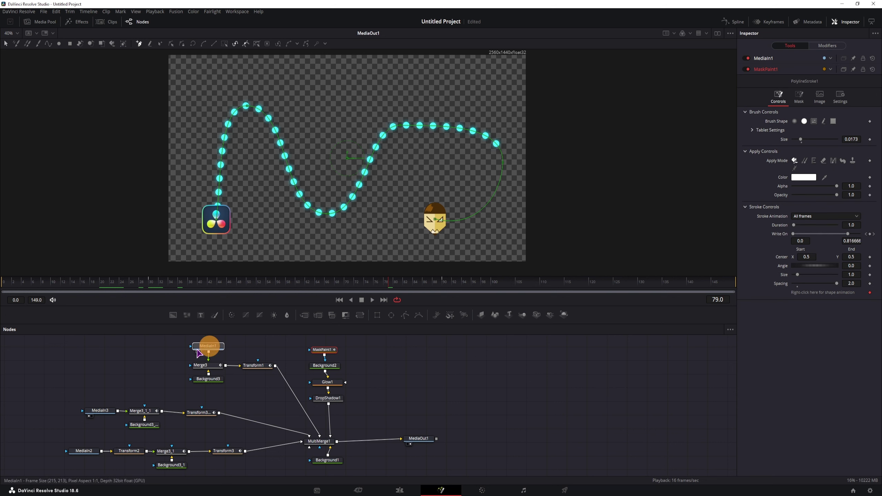
pyautogui.keyDown('ctrl'); pyautogui.click(97, 411); pyautogui.keyUp('ctrl')
pyautogui.keyDown('ctrl'); pyautogui.click(87, 452); pyautogui.keyUp('ctrl')
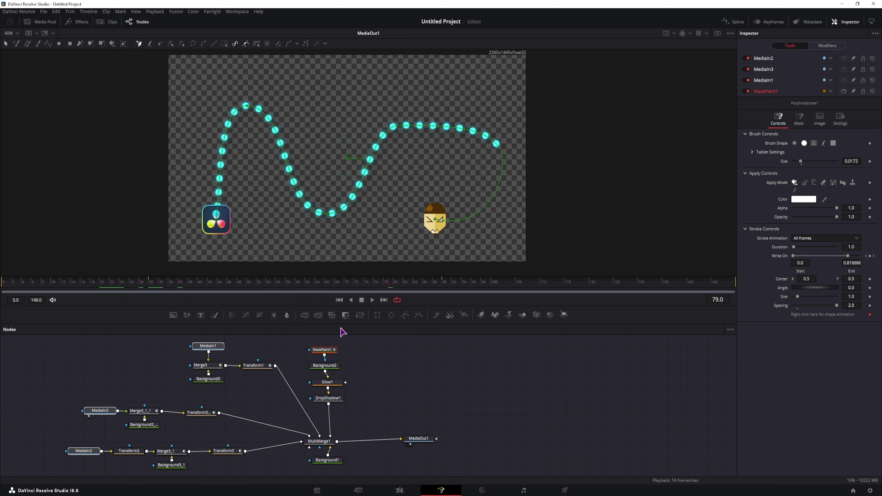
pyautogui.keyDown('ctrl'); pyautogui.click(324, 365); pyautogui.keyUp('ctrl')
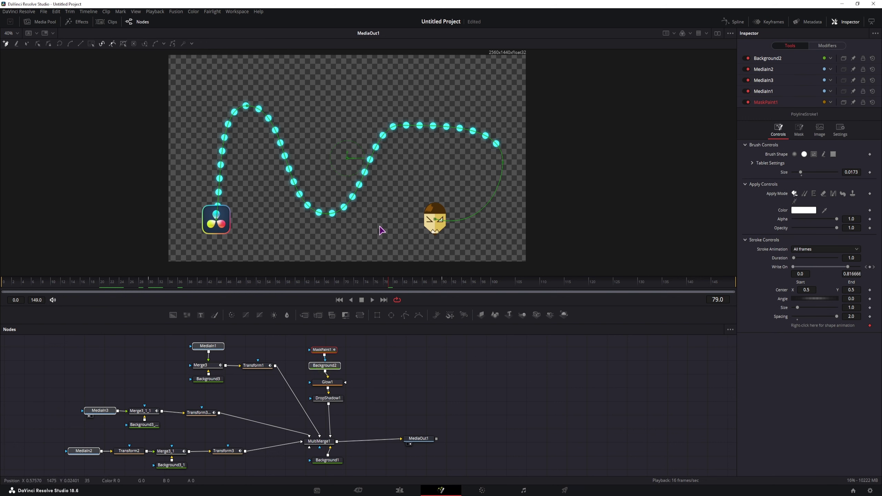
pyautogui.keyDown('ctrl'); pyautogui.click(336, 382); pyautogui.keyUp('ctrl')
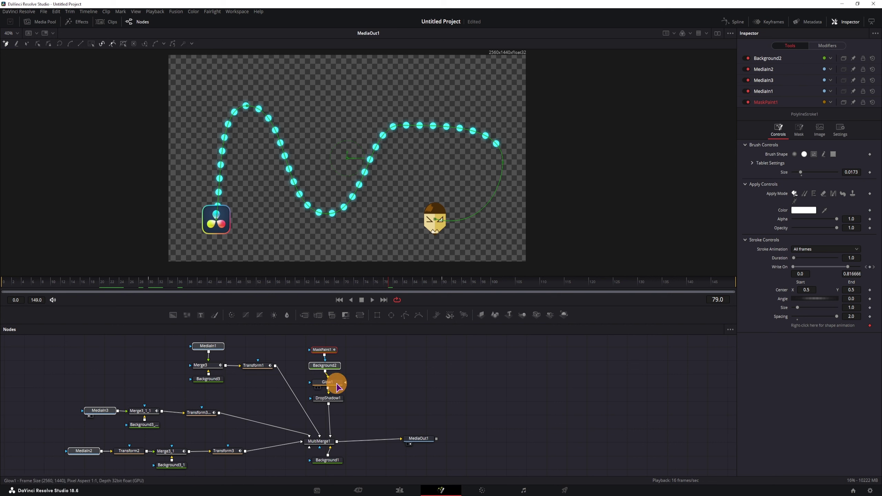
pyautogui.keyDown('ctrl'); pyautogui.click(337, 400); pyautogui.keyUp('ctrl')
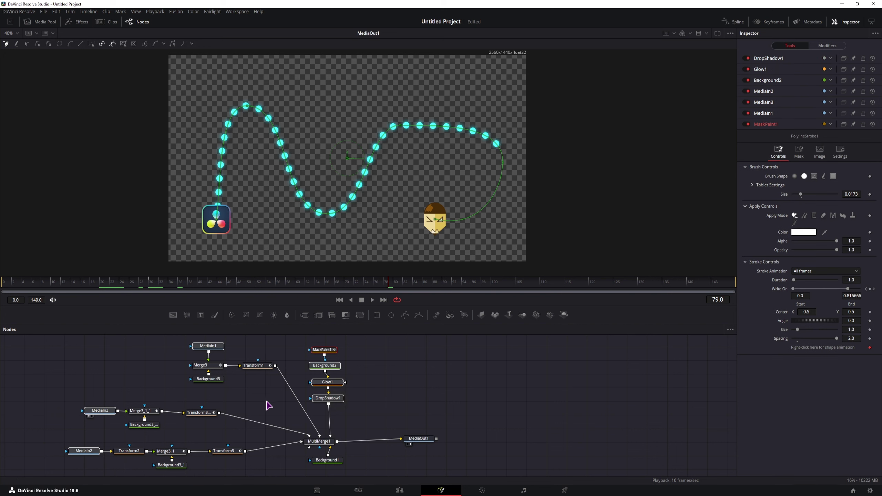
# Add all remaining nodes of the three image branches, MultiMerge1 and Background1 to the selection, leaving out MediaOut1.
pyautogui.moveTo(280, 395); pyautogui.dragTo(179, 353)
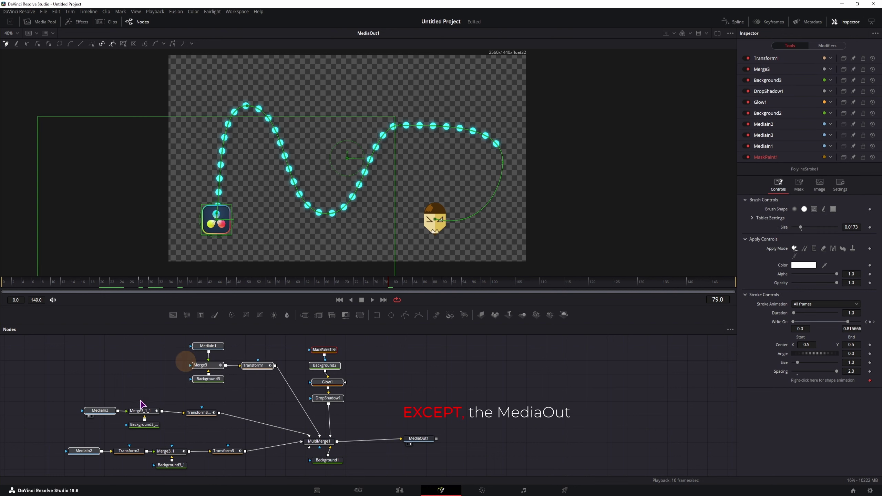
pyautogui.moveTo(140, 405); pyautogui.dragTo(226, 429)
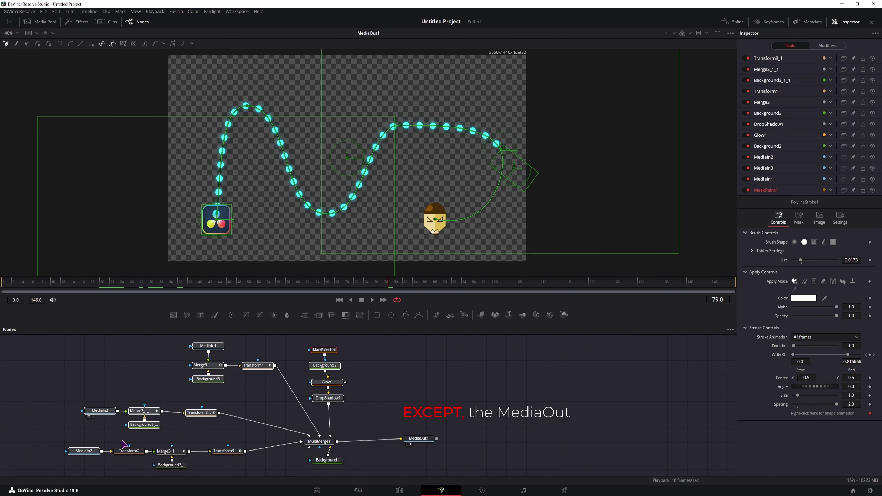
pyautogui.moveTo(120, 443); pyautogui.dragTo(303, 475)
# Start creating a macro from the selected nodes and collapse the MaskPaint1 parameter group.
pyautogui.rightClick(331, 446)
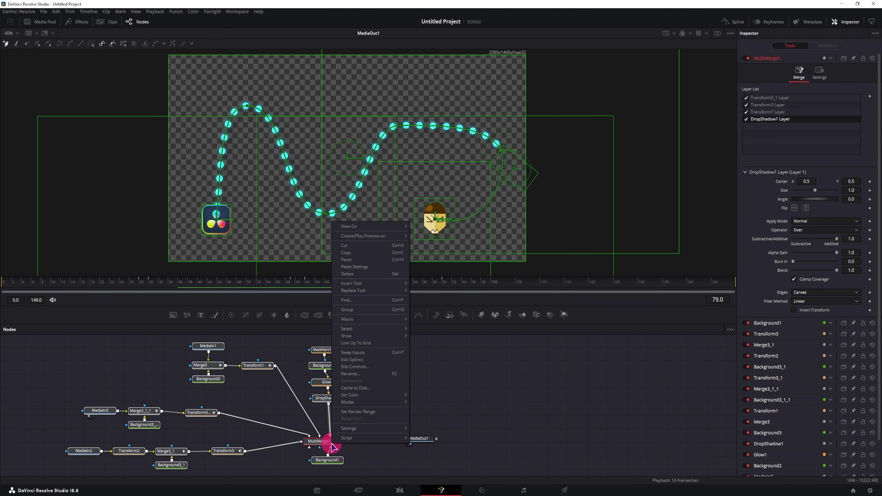
pyautogui.moveTo(381, 320)
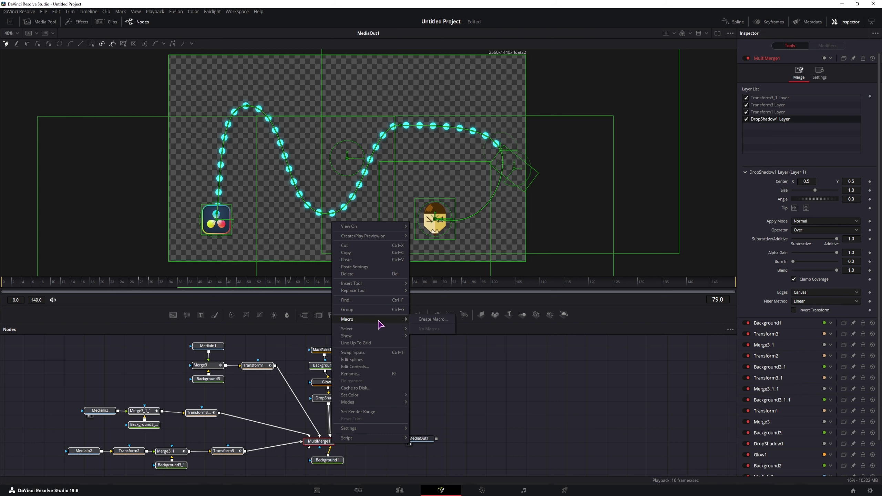
pyautogui.click(443, 319)
pyautogui.moveTo(444, 73); pyautogui.dragTo(407, 64)
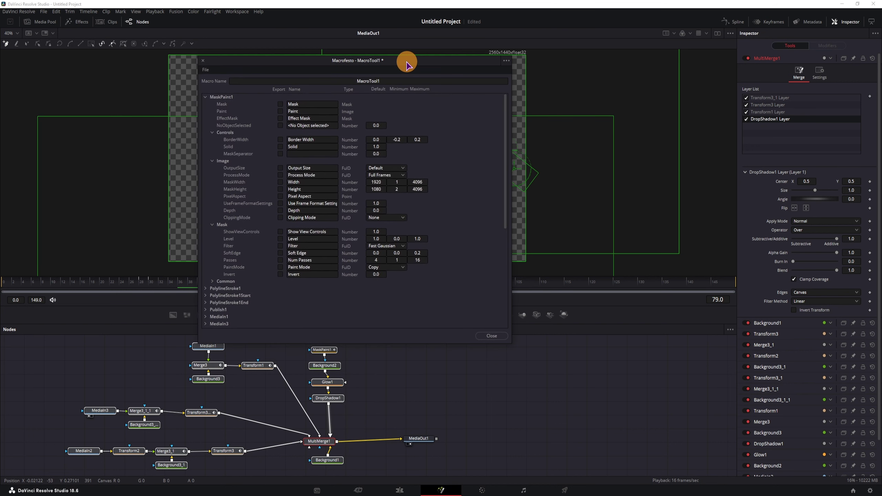
pyautogui.click(206, 97)
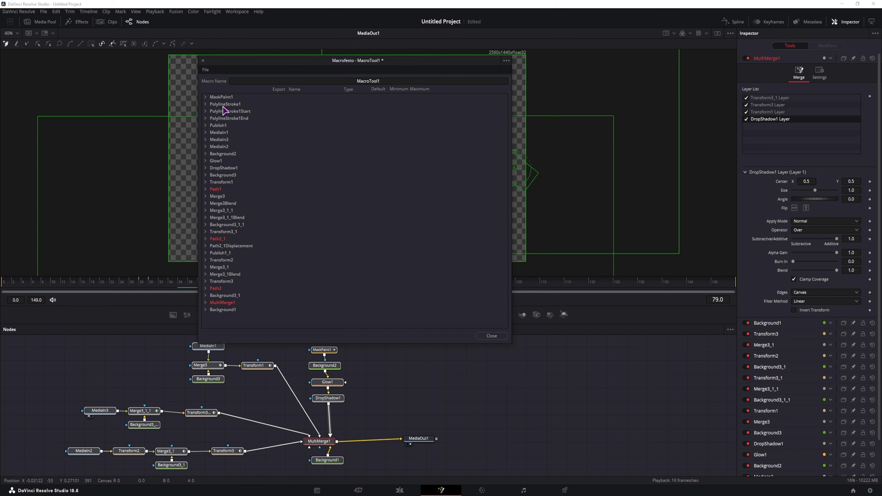
# Export PolylineStroke1's Polyline parameter in the macro so the stroke shape can be controlled.
pyautogui.click(206, 105)
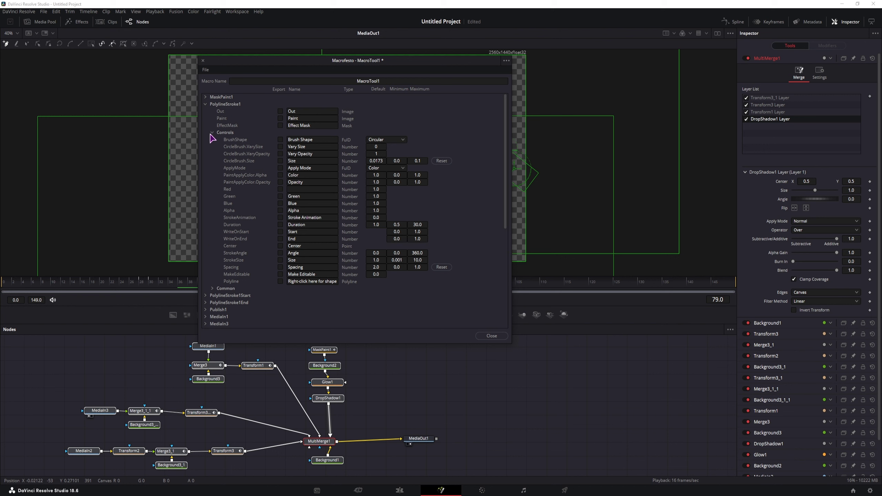
pyautogui.click(235, 282)
pyautogui.click(280, 282)
pyautogui.click(206, 104)
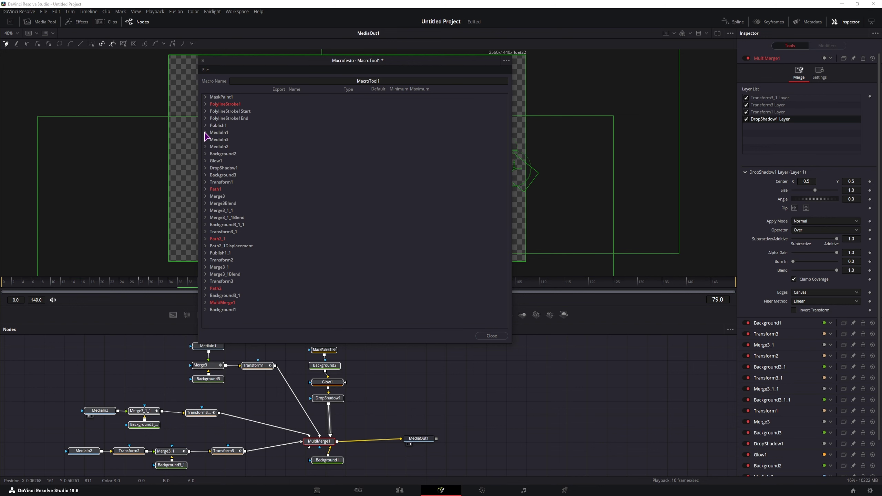
# Export MediaIn1's ClipName parameter and label it "start".
pyautogui.click(205, 132)
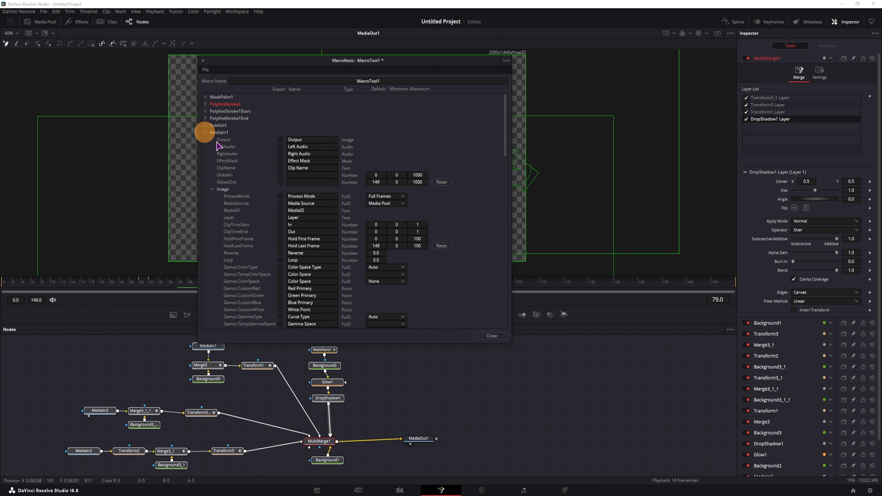
pyautogui.click(280, 169)
pyautogui.click(285, 170)
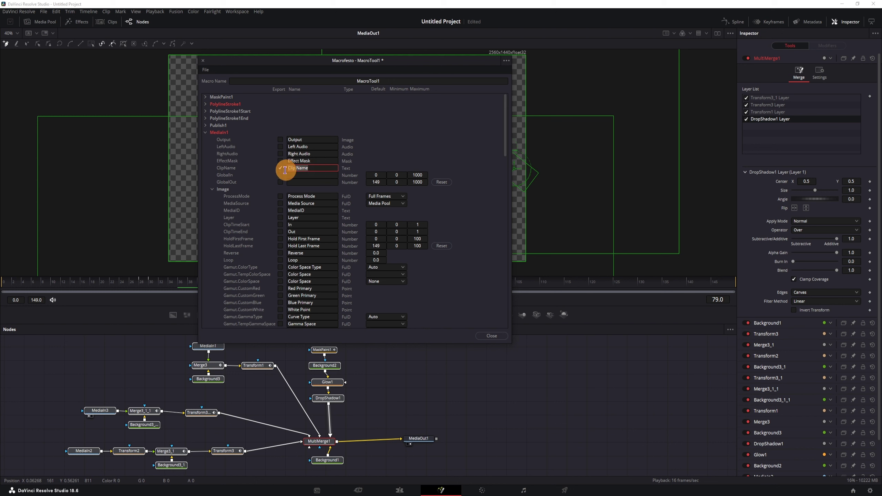
pyautogui.write('start')
pyautogui.click(205, 132)
# Export MediaIn3's ClipName parameter and open its label for editing.
pyautogui.click(280, 175)
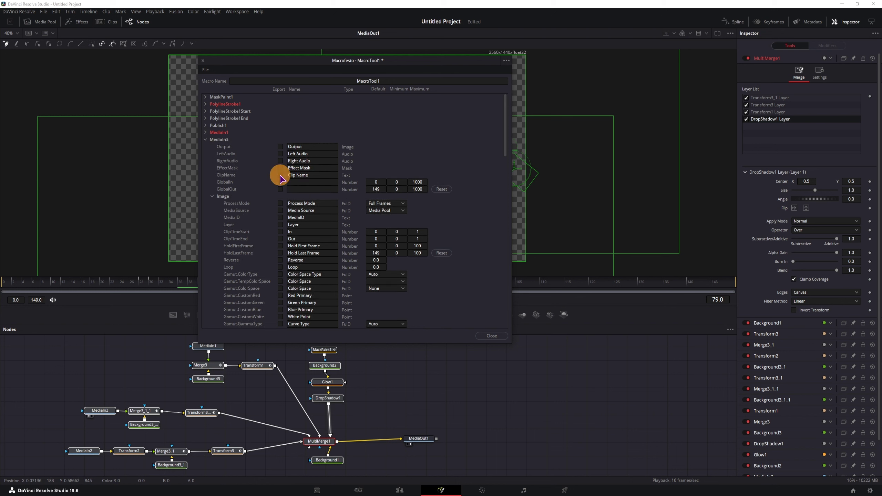
pyautogui.click(311, 177)
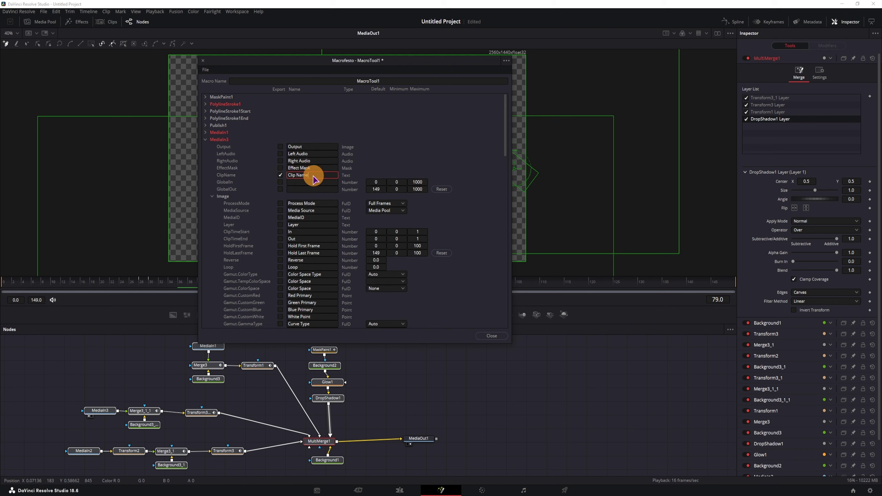
pyautogui.click(206, 139)
# Export MediaIn2's ClipName parameter and label it "end".
pyautogui.click(205, 146)
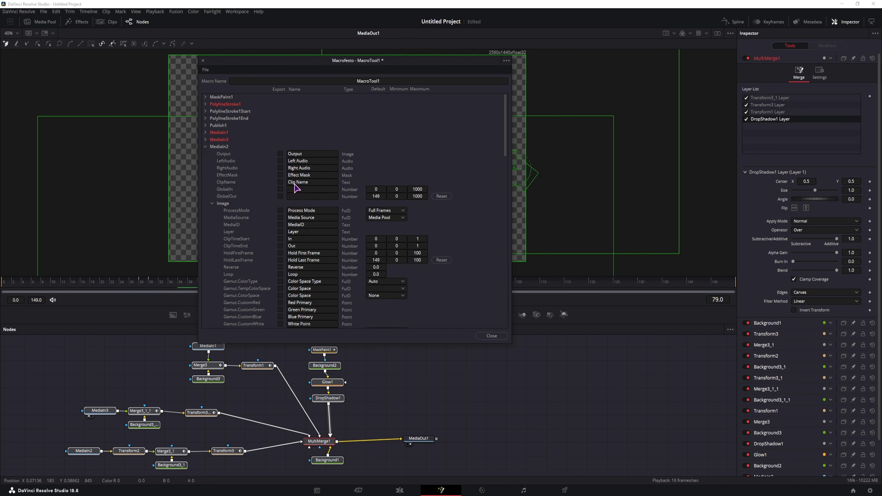
pyautogui.click(280, 181)
pyautogui.click(293, 182)
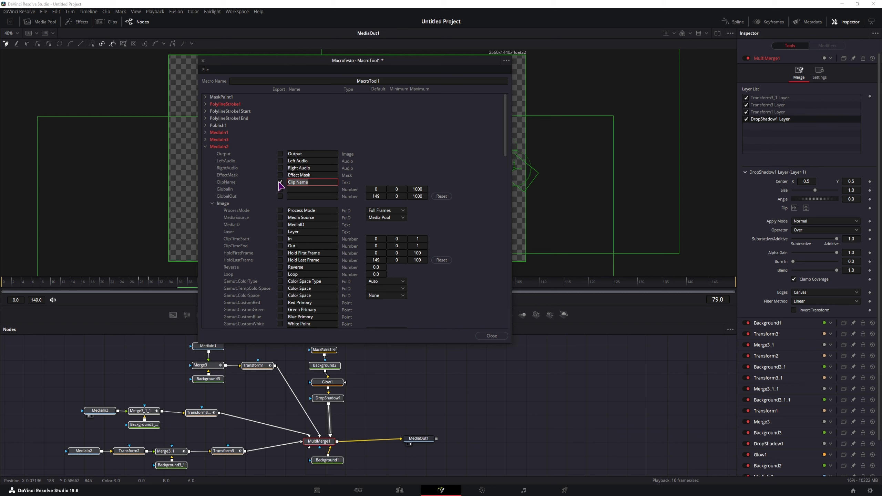
pyautogui.click(206, 147)
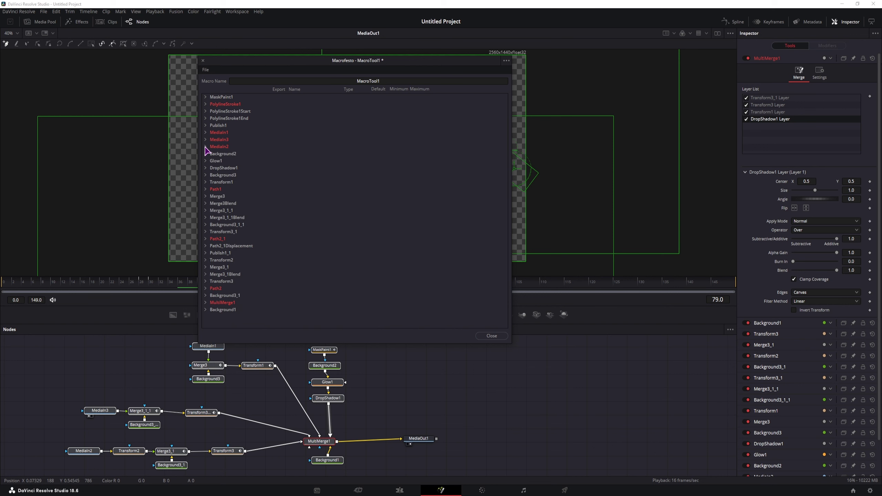
pyautogui.click(206, 147)
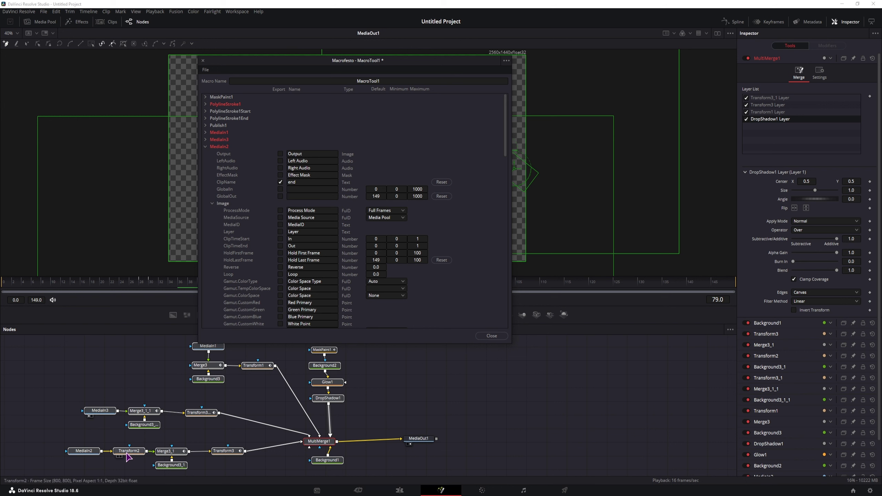
pyautogui.click(145, 413)
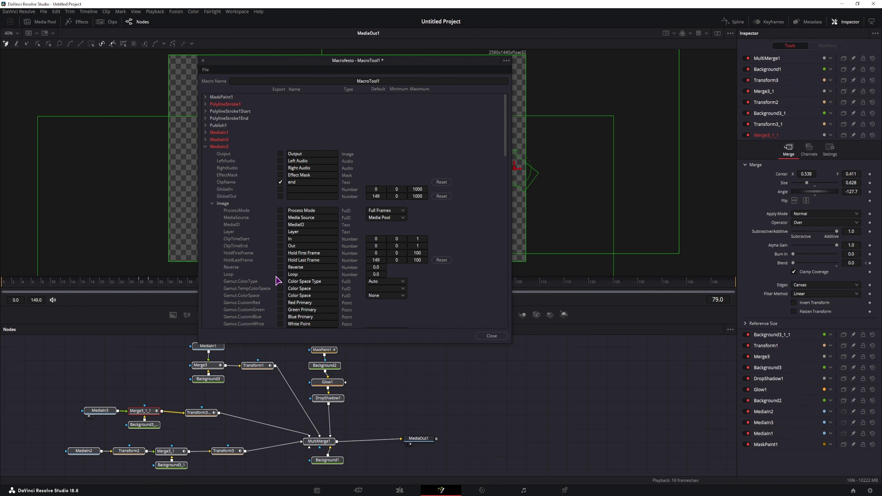
pyautogui.click(281, 259)
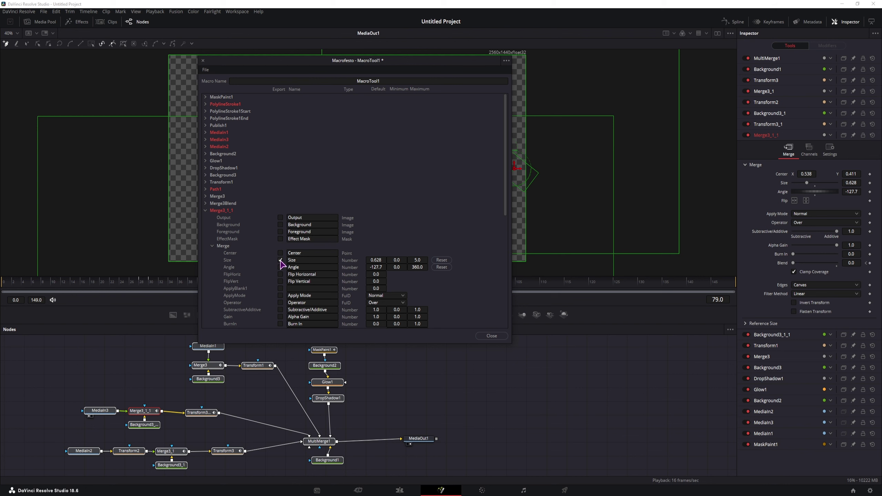
pyautogui.click(280, 260)
pyautogui.click(134, 450)
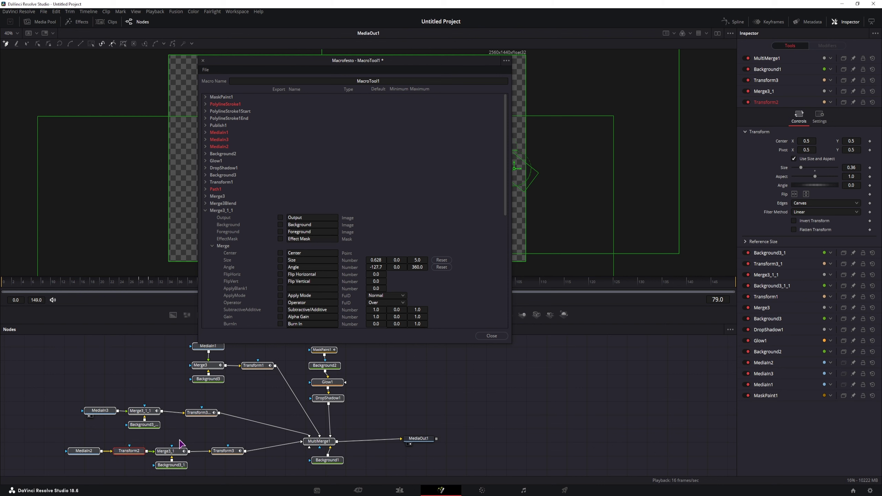
pyautogui.click(794, 159)
pyautogui.click(794, 159)
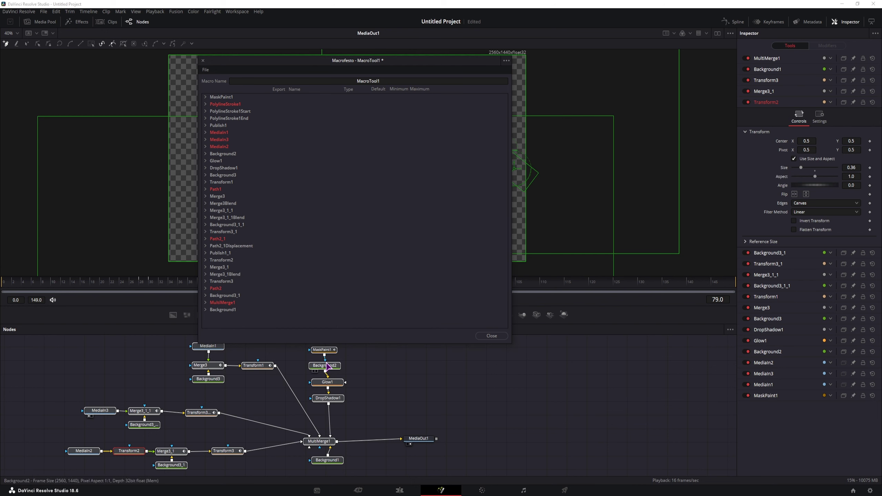
# Export Background2's Type parameter and its top-left red, green, blue and alpha color parameters in the macro.
pyautogui.click(206, 154)
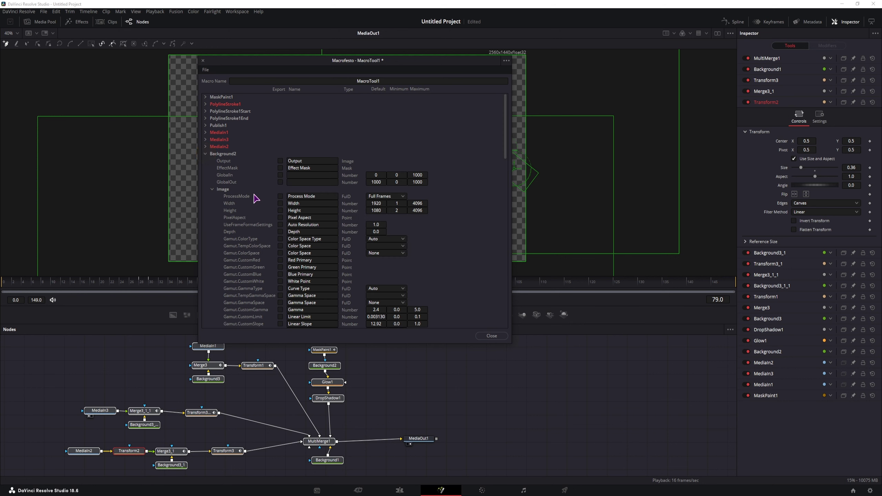
pyautogui.click(212, 190)
pyautogui.click(280, 211)
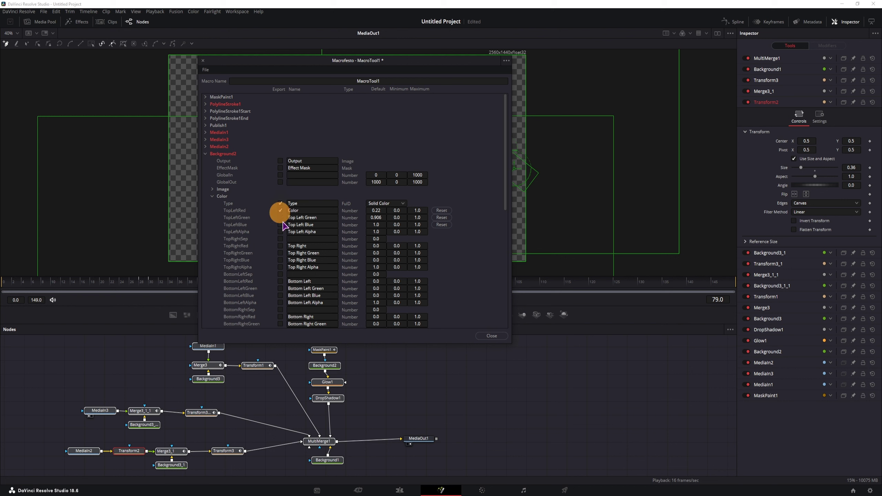
pyautogui.click(280, 218)
pyautogui.click(281, 225)
pyautogui.click(281, 232)
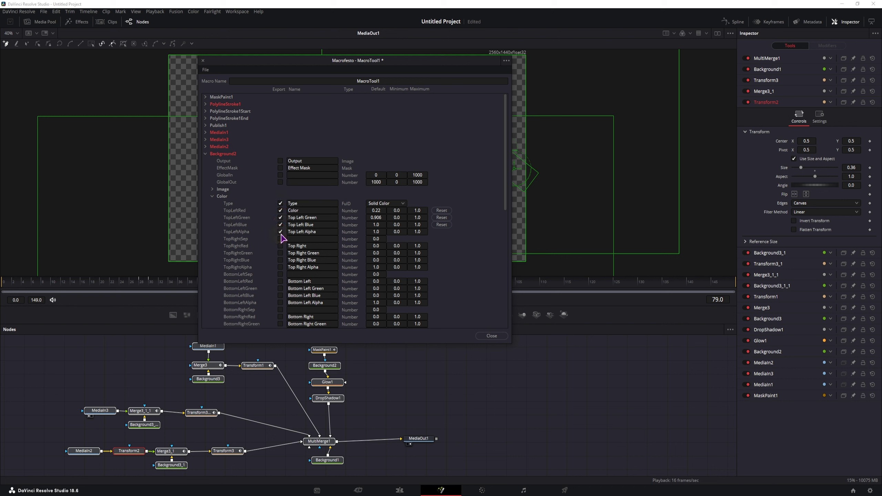
pyautogui.scroll(-5, 291, 234)
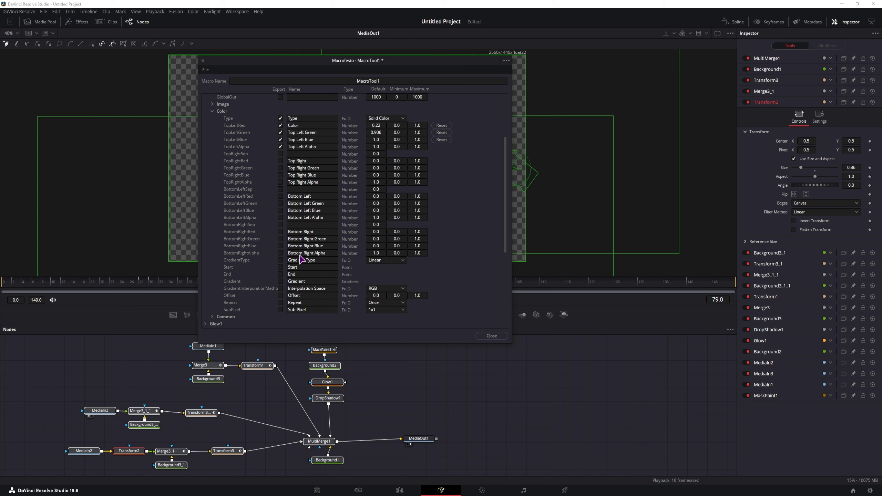
pyautogui.scroll(-1, 300, 256)
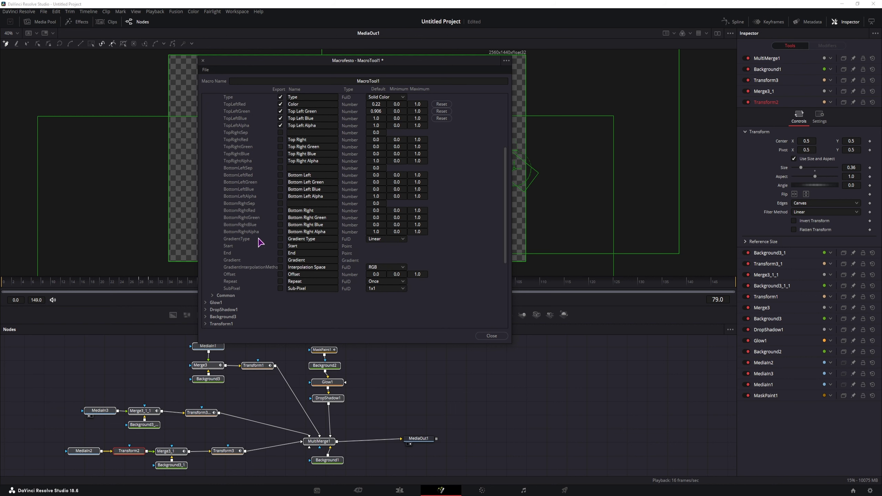
pyautogui.scroll(1, 256, 252)
pyautogui.click(206, 154)
pyautogui.click(206, 160)
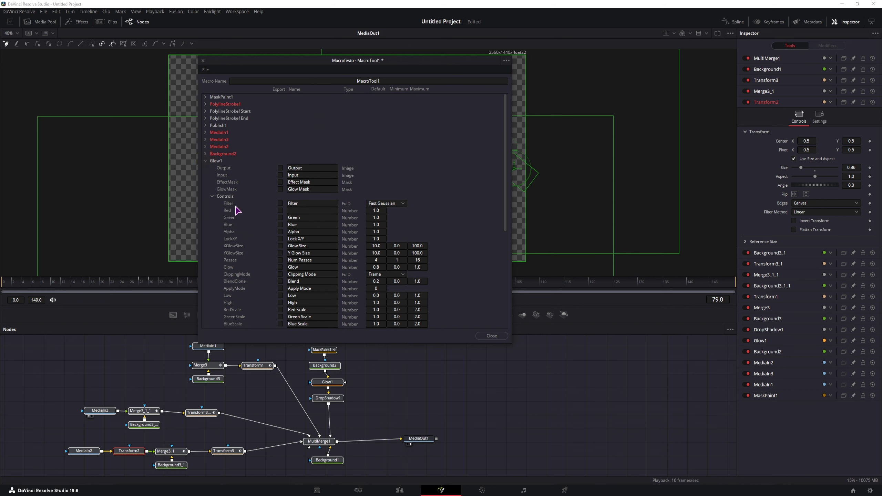
pyautogui.click(327, 384)
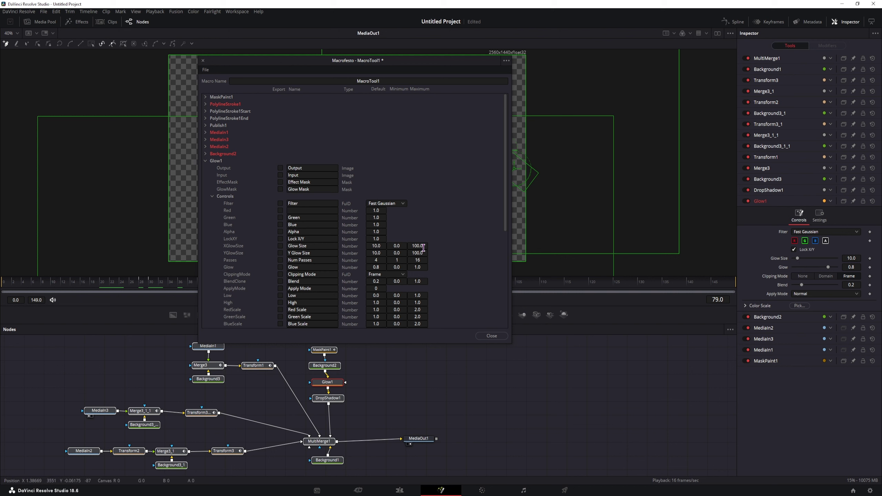
pyautogui.click(206, 161)
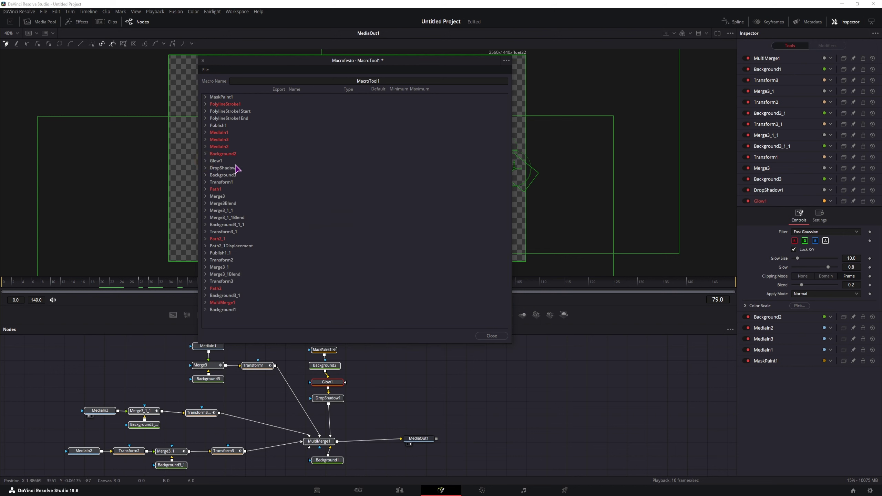
# Export DropShadow1's Shadow Strength, Drop Angle, Drop Distance and its red, green and blue shadow color parameters.
pyautogui.click(205, 168)
pyautogui.click(328, 398)
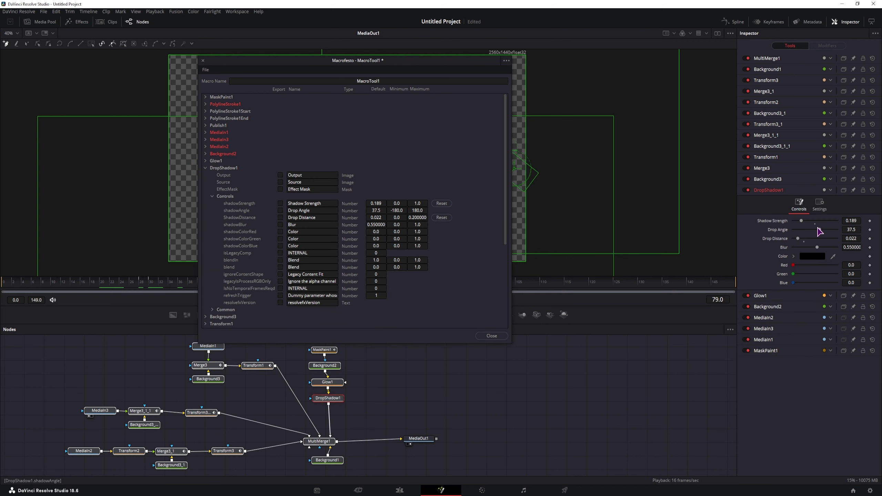
pyautogui.click(280, 204)
pyautogui.click(280, 210)
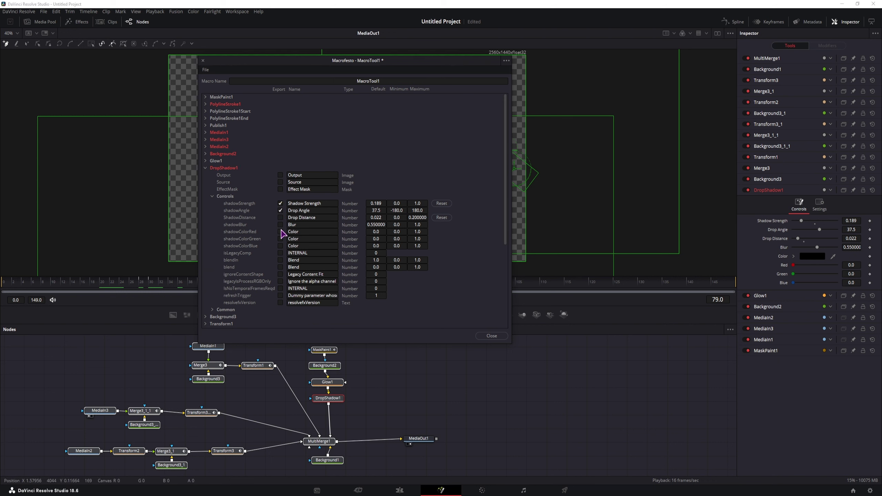
pyautogui.click(281, 217)
pyautogui.click(280, 232)
pyautogui.click(280, 238)
pyautogui.click(280, 246)
pyautogui.click(205, 167)
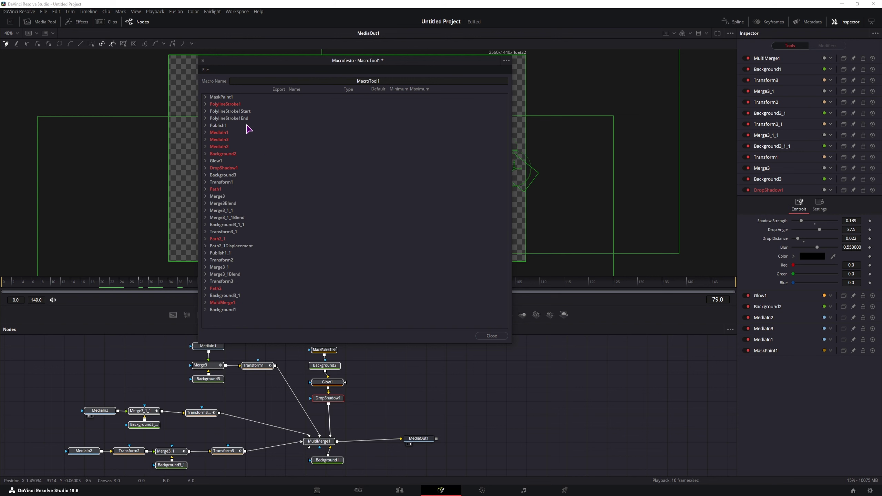
pyautogui.click(206, 70)
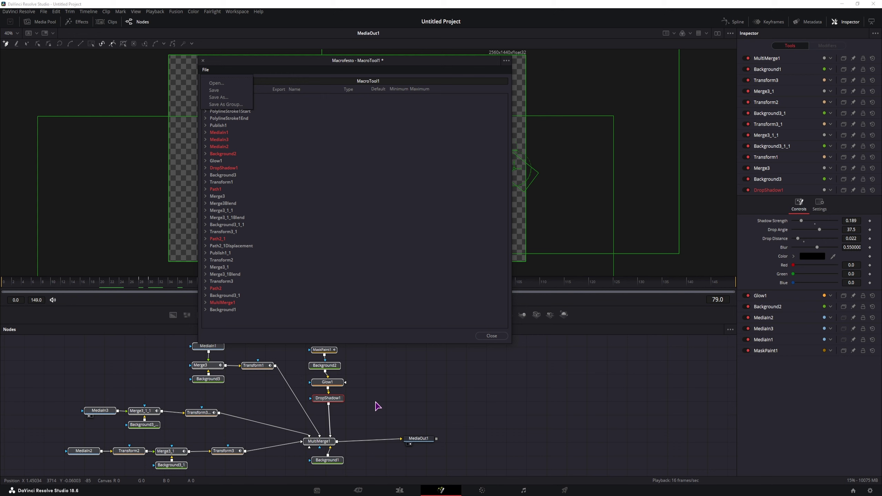
pyautogui.click(370, 394)
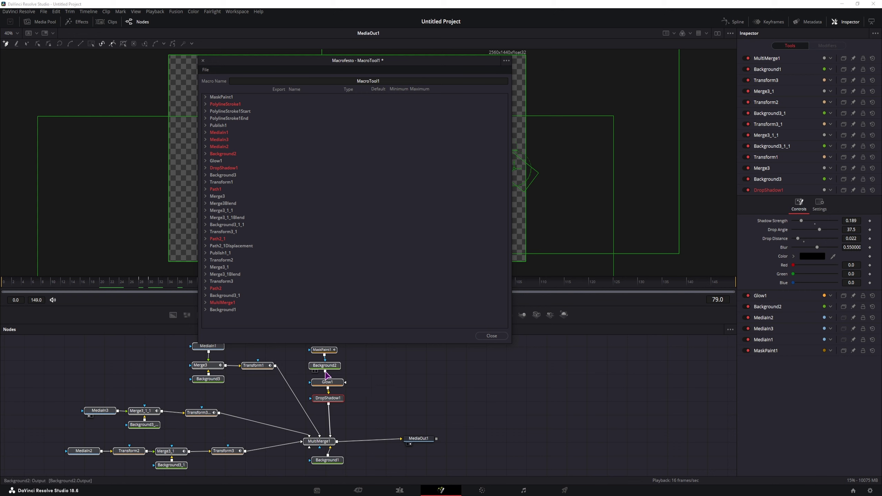
pyautogui.moveTo(326, 372); pyautogui.dragTo(327, 381)
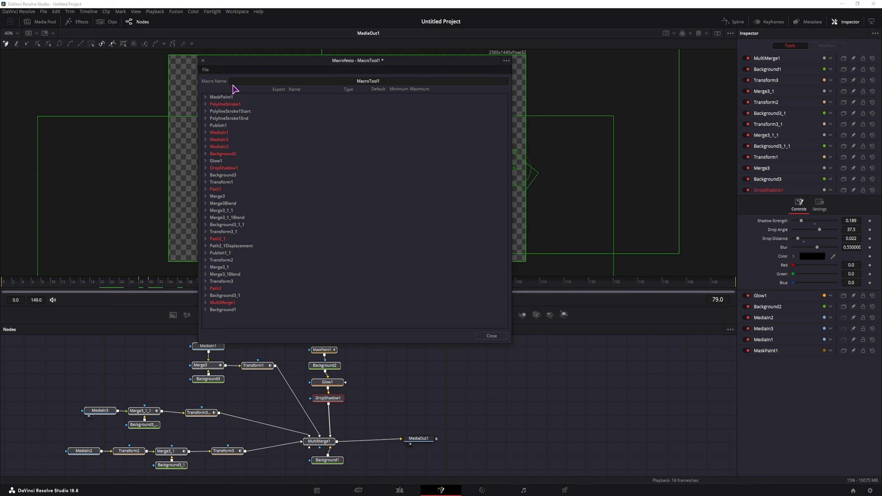
# Save the macro over Point A to B.setting in the Fusion Templates > Edit > Titles folder.
pyautogui.click(206, 70)
pyautogui.click(239, 107)
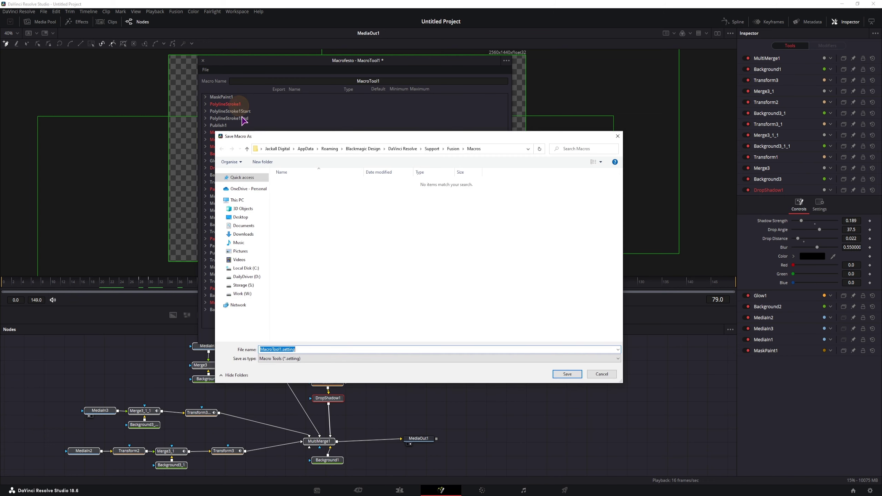
pyautogui.click(453, 149)
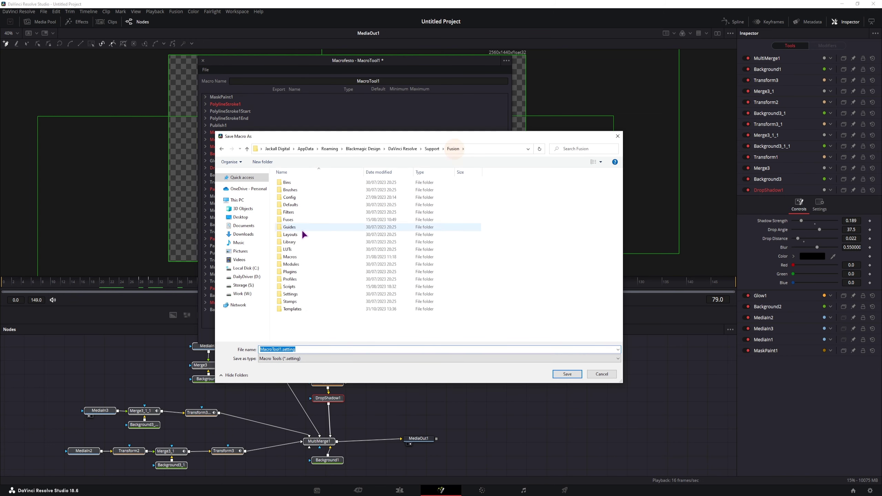
pyautogui.doubleClick(294, 307)
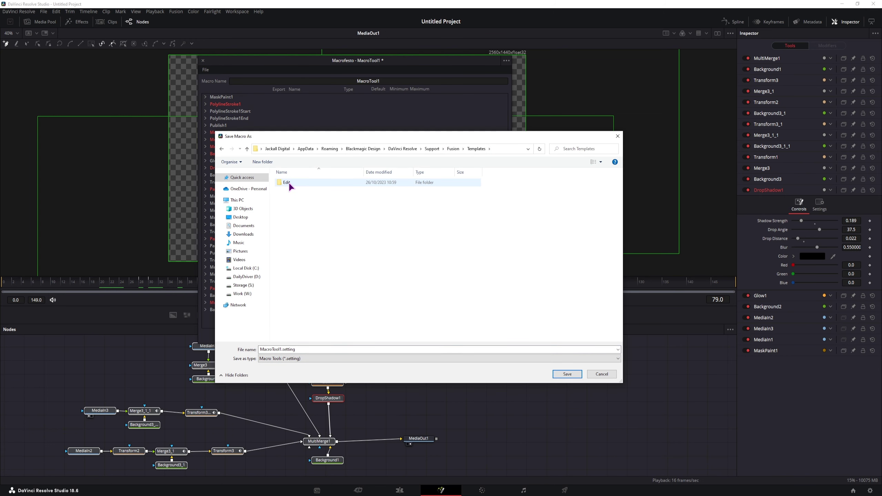
pyautogui.rightClick(307, 211)
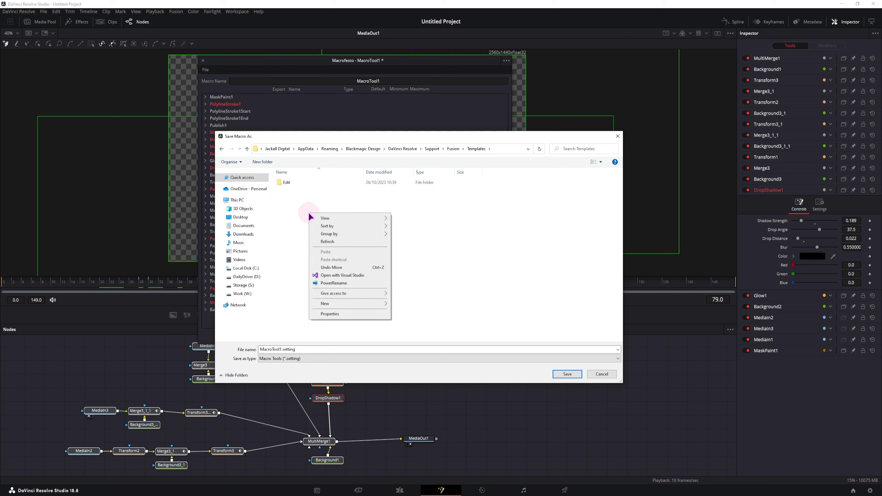
pyautogui.moveTo(339, 303)
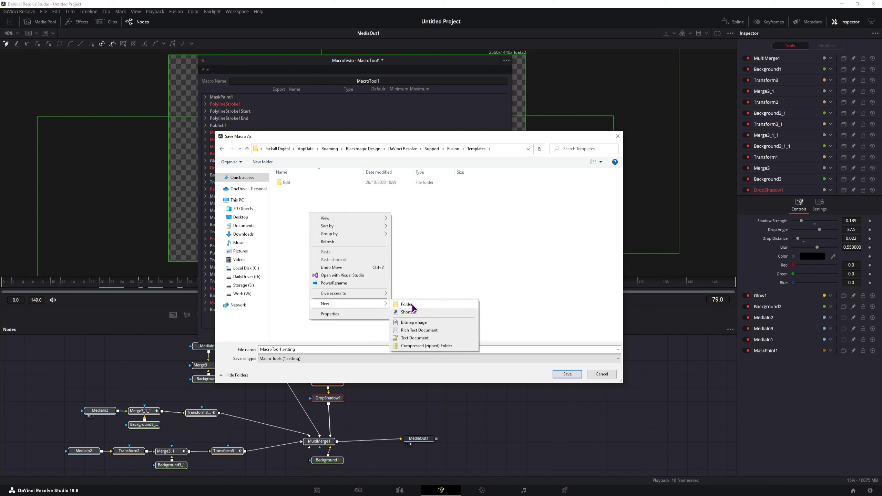
pyautogui.click(288, 184)
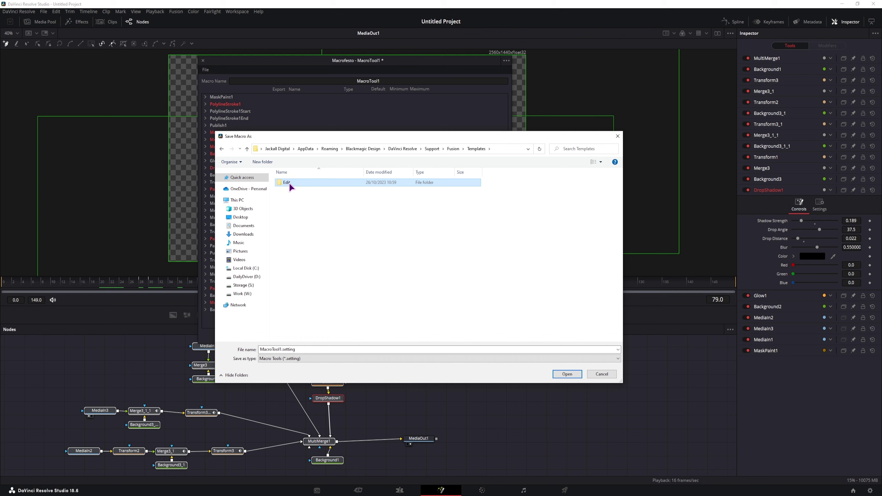
pyautogui.doubleClick(288, 183)
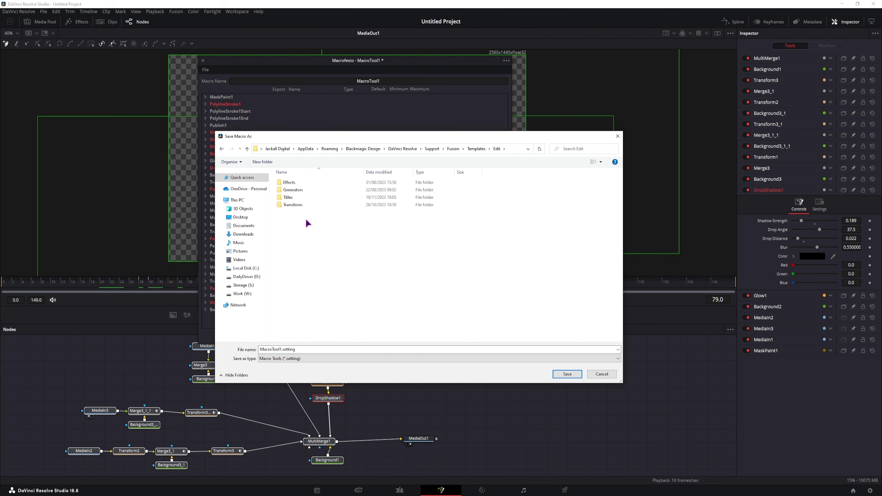
pyautogui.doubleClick(306, 197)
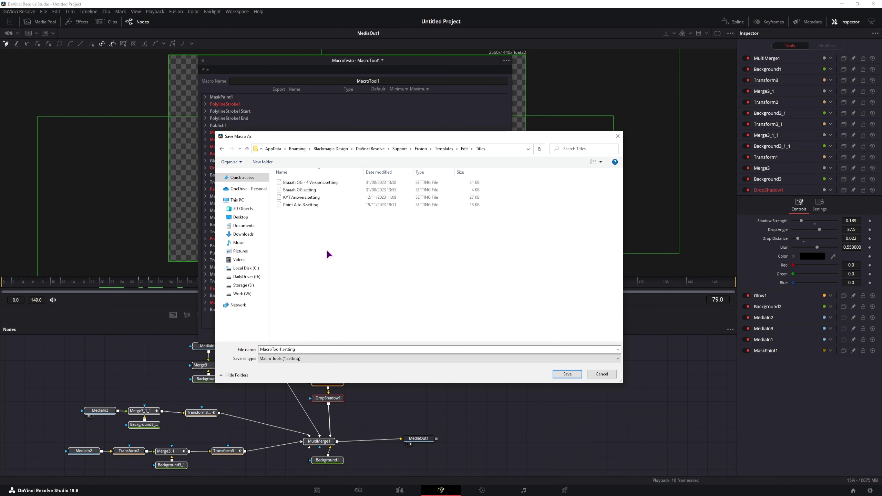
pyautogui.click(296, 206)
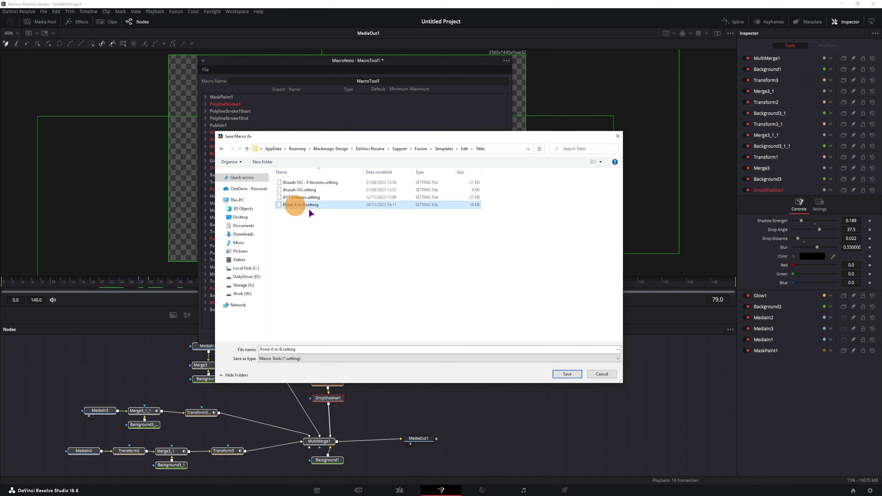
pyautogui.click(568, 374)
# Shrink the macro editor out of the way and add the Point A to B title after the last clip on Video 1 of the timeline.
pyautogui.moveTo(432, 63); pyautogui.dragTo(254, 59)
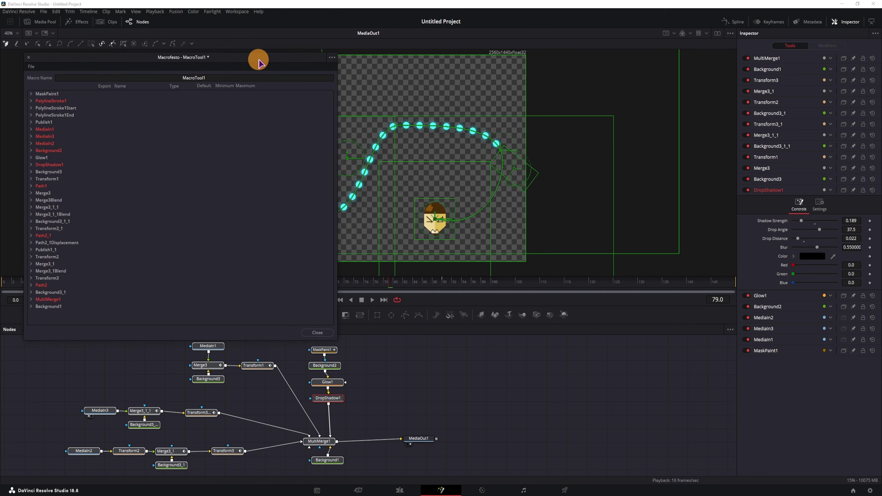
pyautogui.moveTo(330, 339); pyautogui.dragTo(166, 262)
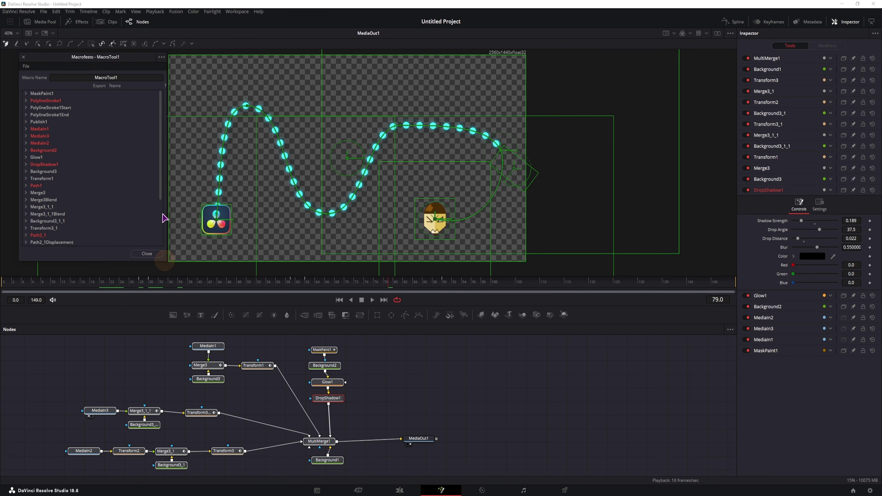
pyautogui.click(400, 491)
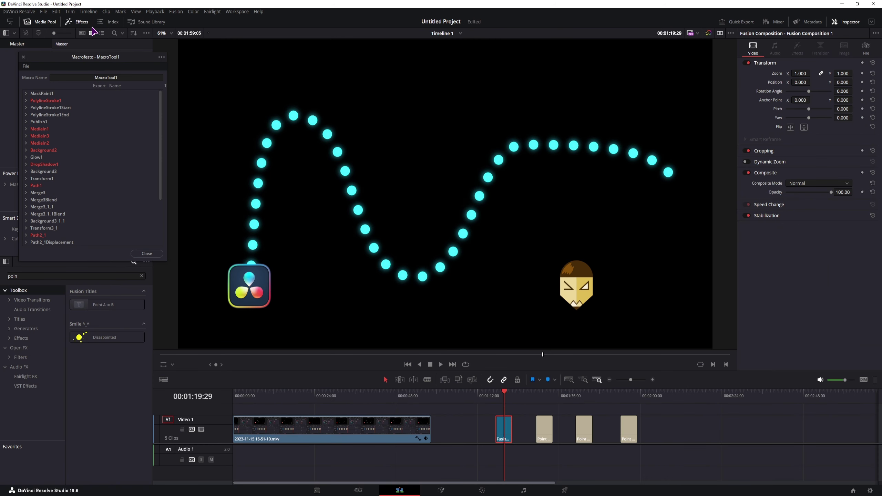
pyautogui.click(80, 22)
pyautogui.click(80, 22)
pyautogui.moveTo(88, 307); pyautogui.dragTo(683, 440)
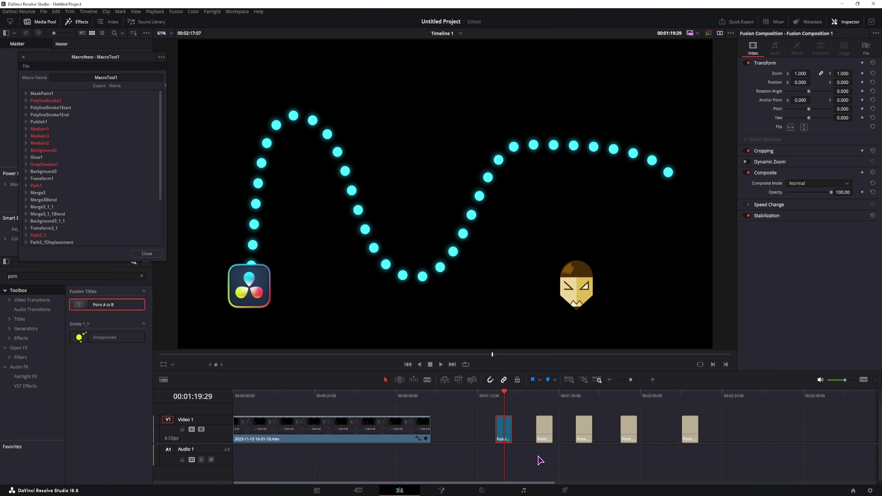
# Preview an earlier Point A to B clip and review the macro's node list, including which Glow1 parameters are exported.
pyautogui.moveTo(539, 397); pyautogui.dragTo(585, 398)
pyautogui.click(627, 400)
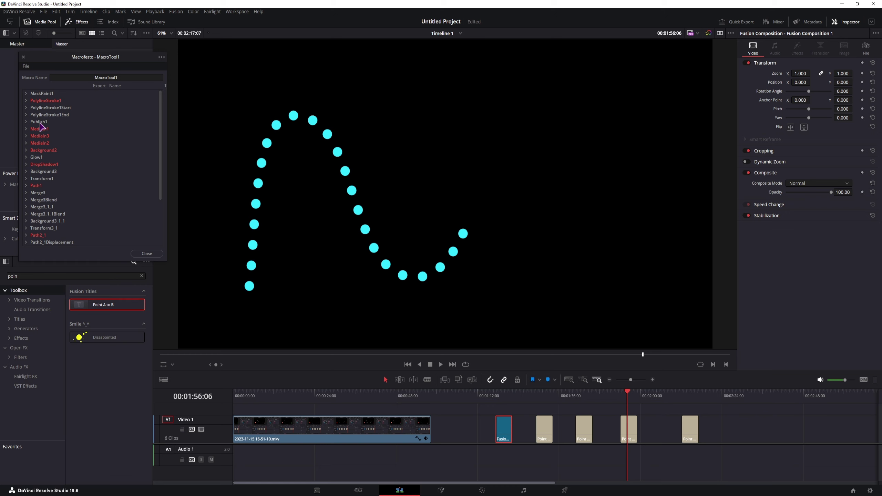
pyautogui.scroll(-3, 75, 199)
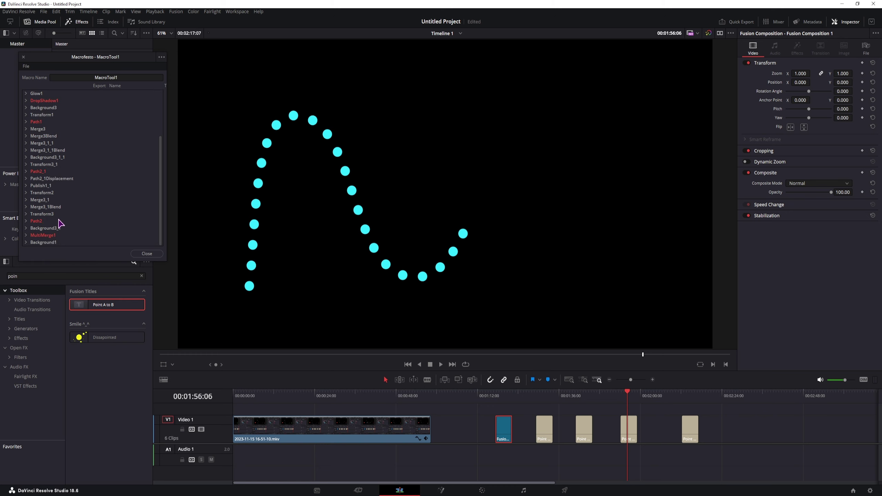
pyautogui.scroll(3, 60, 229)
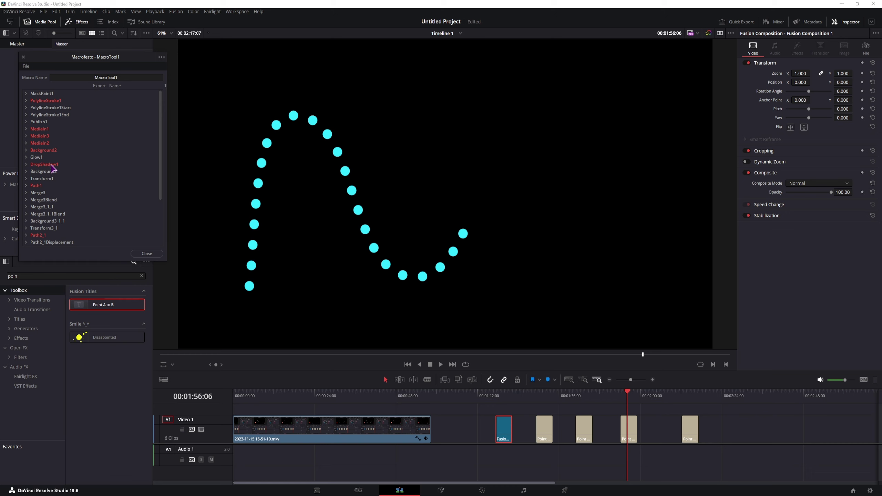
pyautogui.click(25, 157)
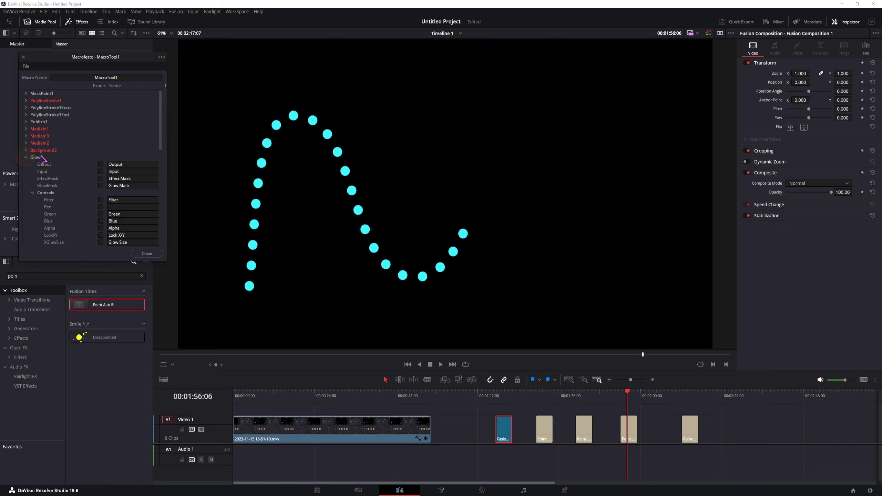
pyautogui.scroll(-2, 103, 202)
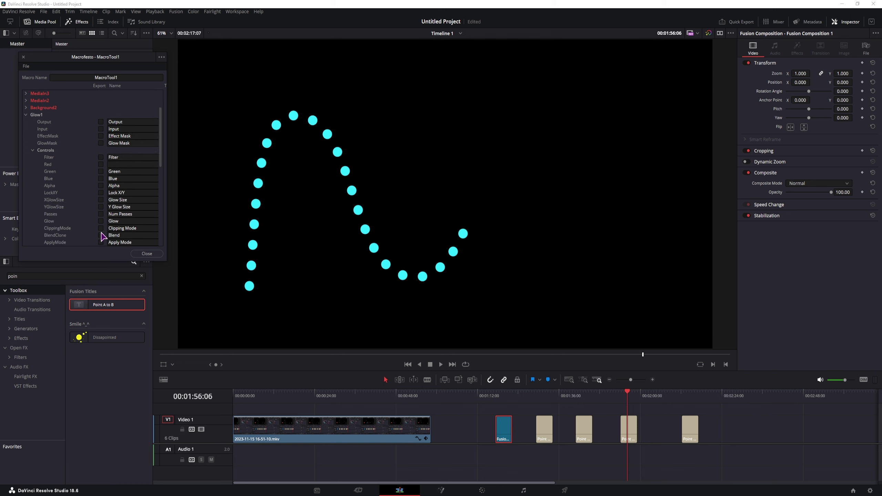
pyautogui.click(26, 116)
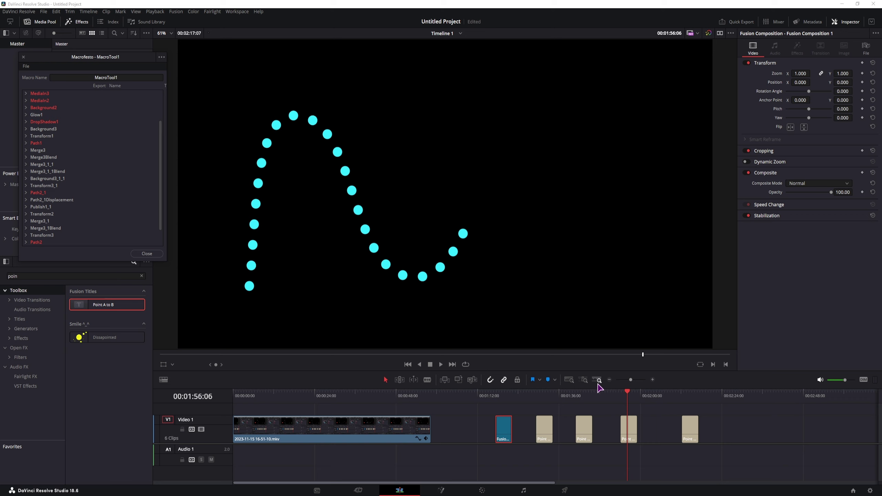
# Play the newly added Point A to B title and select it to examine its exposed controls.
pyautogui.click(685, 397)
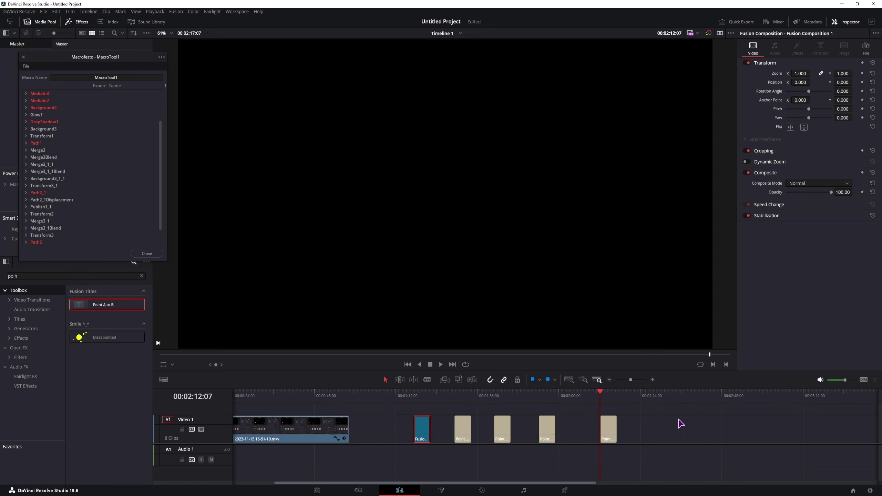
pyautogui.press('space')
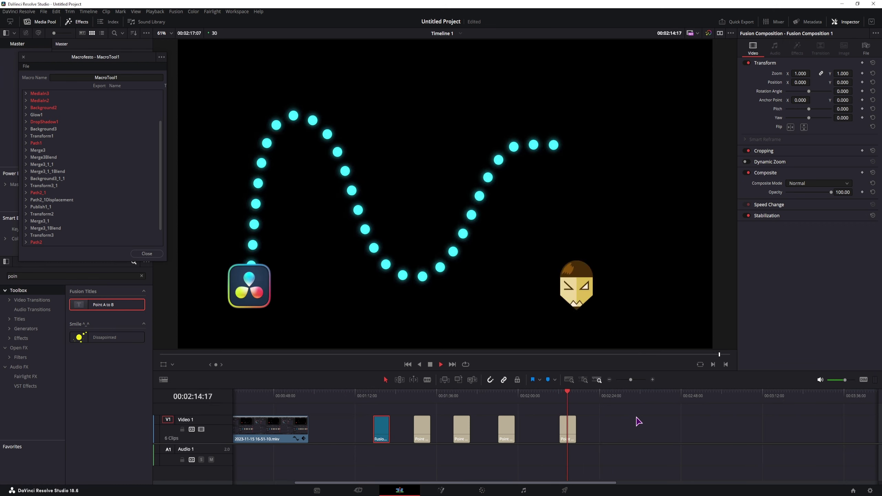
pyautogui.moveTo(571, 416); pyautogui.dragTo(570, 417)
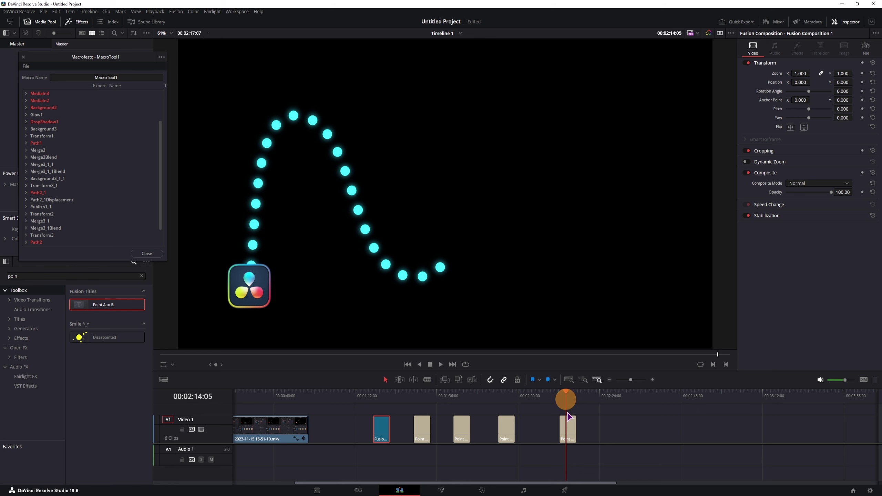
pyautogui.click(569, 418)
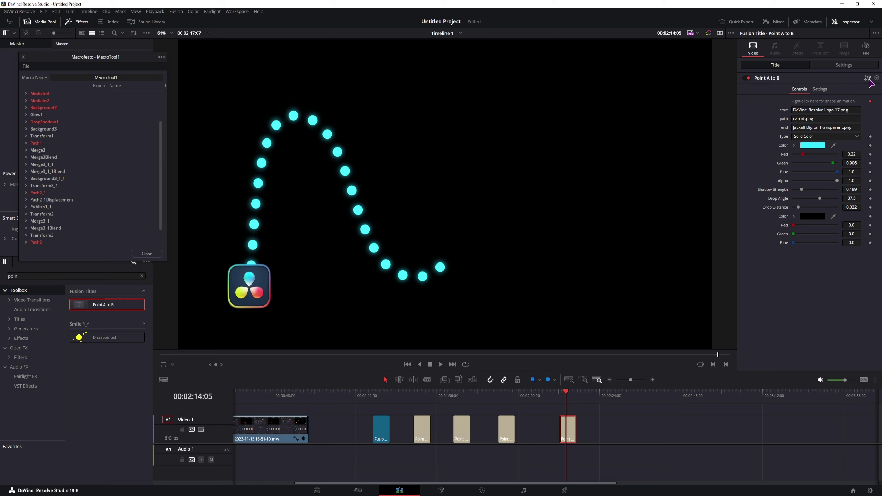
# Open the title's composition in Fusion and raise Merge3_1_1's Blend at frame 30 to reveal the carrot image.
pyautogui.click(442, 490)
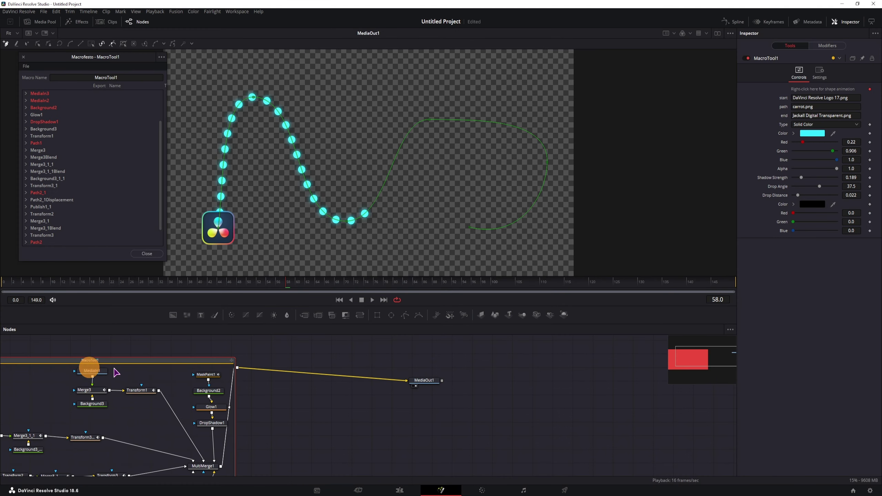
pyautogui.moveTo(116, 373); pyautogui.dragTo(226, 360)
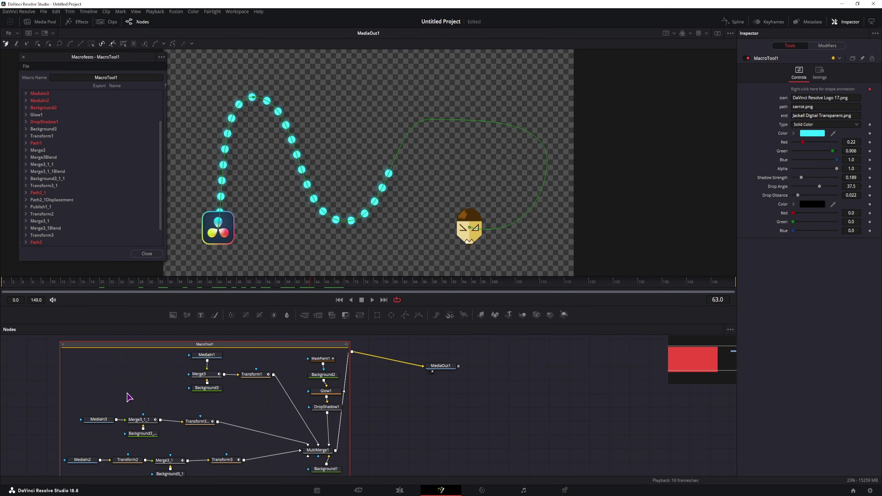
pyautogui.click(99, 420)
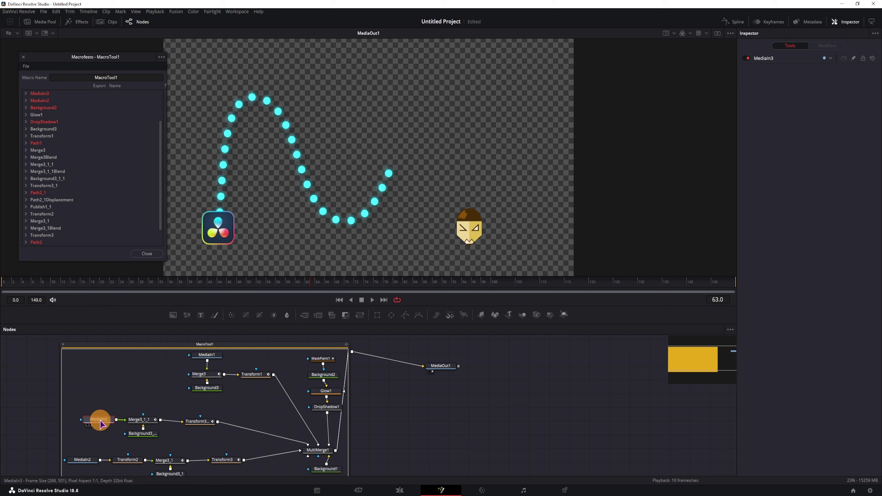
pyautogui.click(147, 420)
pyautogui.moveTo(151, 284)
pyautogui.mouseDown()
pyautogui.moveTo(129, 287)
pyautogui.moveTo(151, 288)
pyautogui.mouseUp()
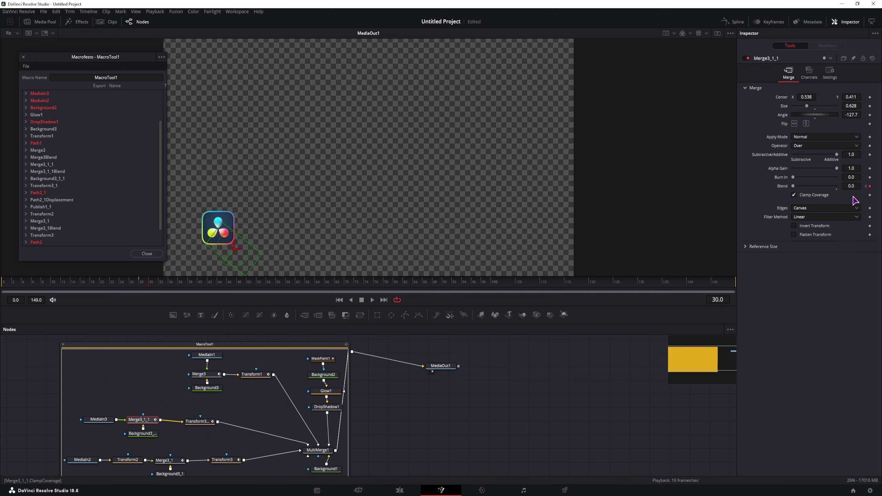
pyautogui.click(142, 285)
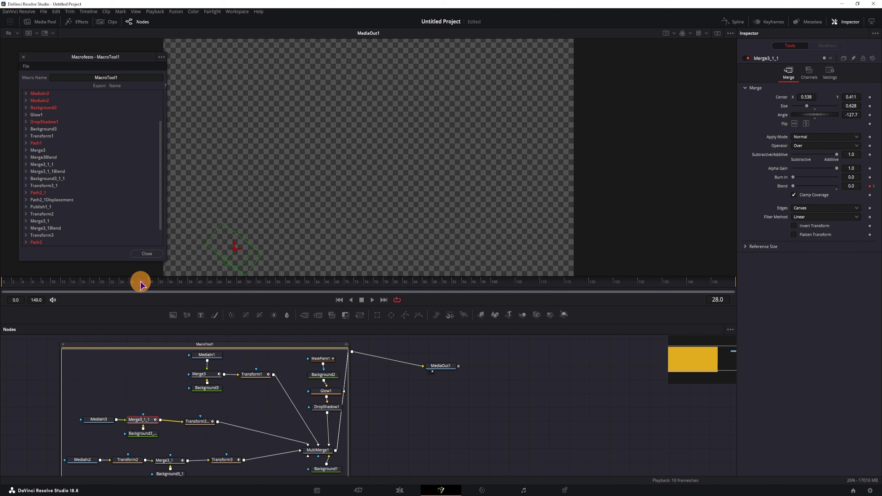
pyautogui.click(148, 285)
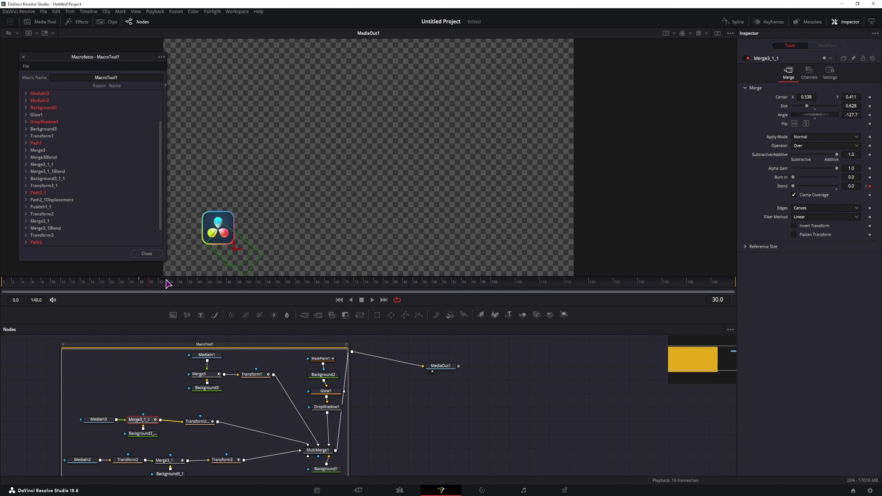
pyautogui.moveTo(793, 185); pyautogui.dragTo(873, 191)
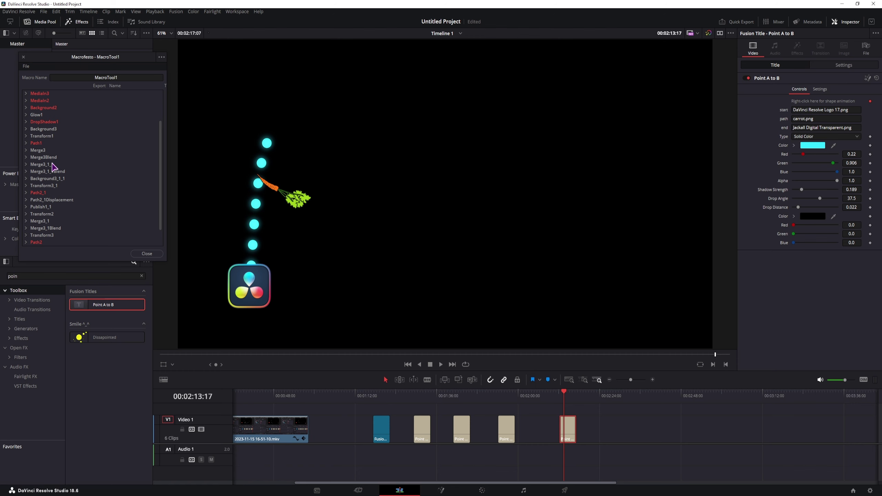
# Browse from the macro's Save As dialog to Fusion/Templates/Edit/Titles and open Point A to B.setting in Notepad++.
pyautogui.click(26, 66)
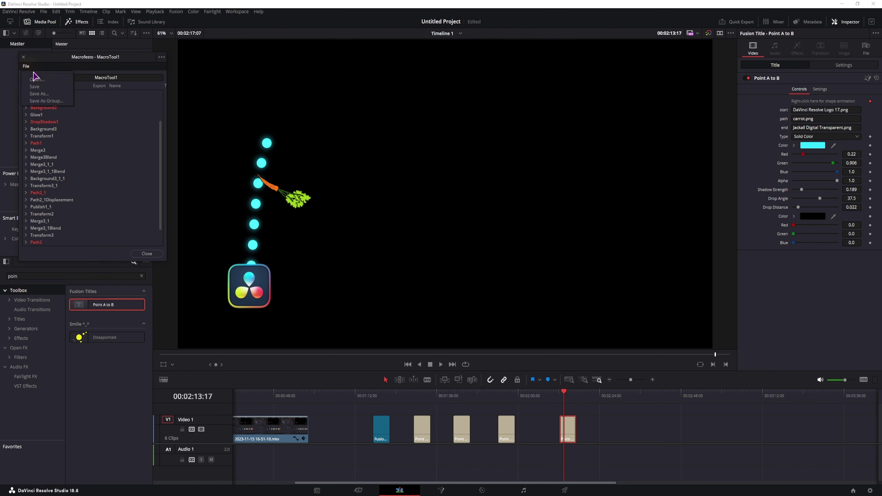
pyautogui.click(45, 95)
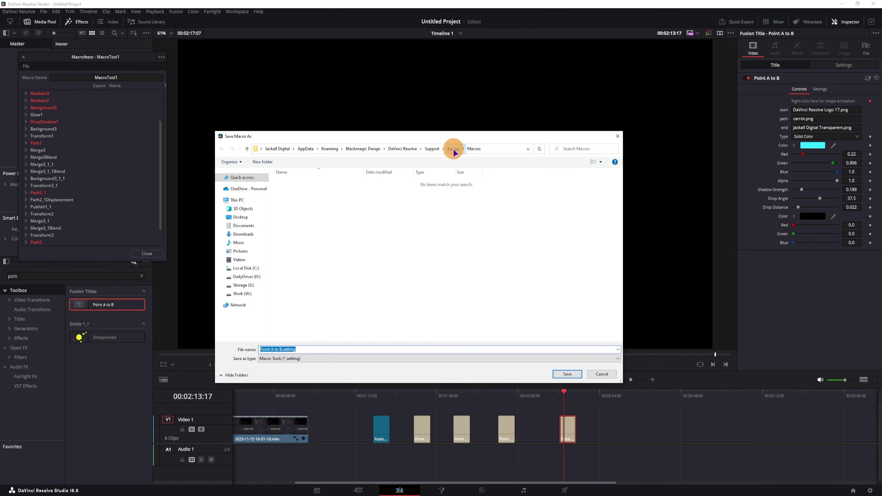
pyautogui.click(453, 148)
pyautogui.click(302, 309)
pyautogui.doubleClick(302, 309)
pyautogui.doubleClick(295, 182)
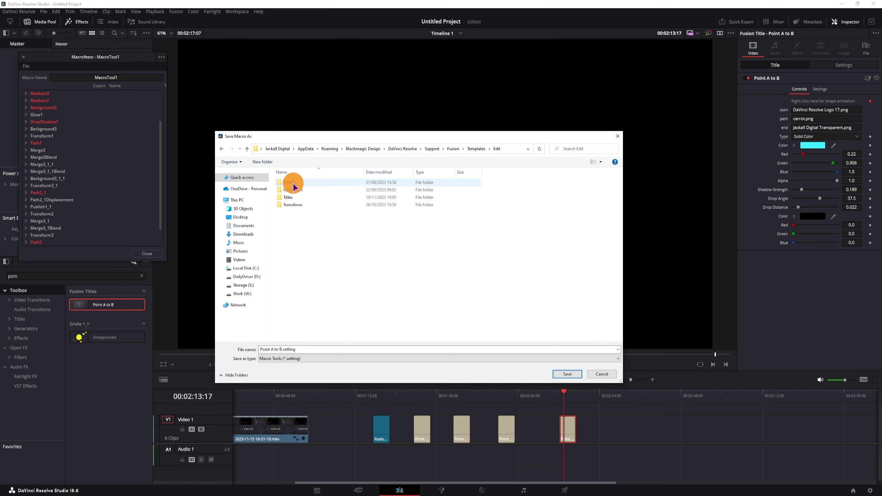
pyautogui.doubleClick(296, 197)
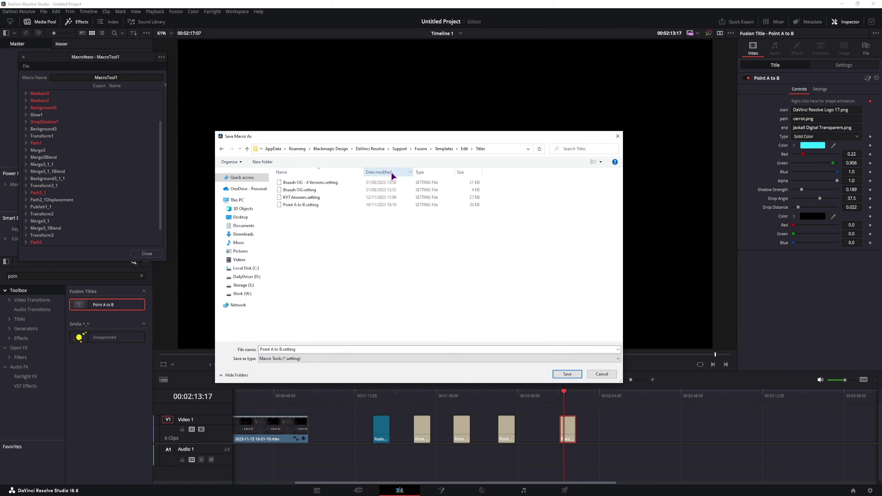
pyautogui.rightClick(302, 206)
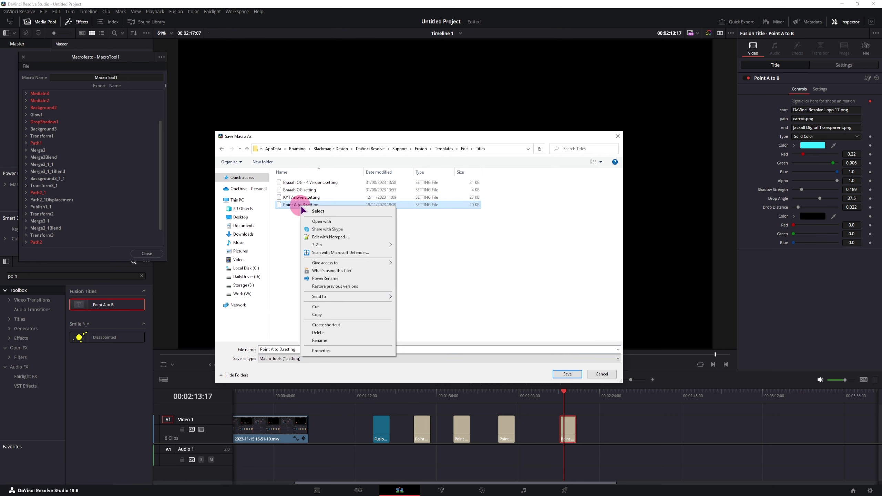
pyautogui.click(328, 237)
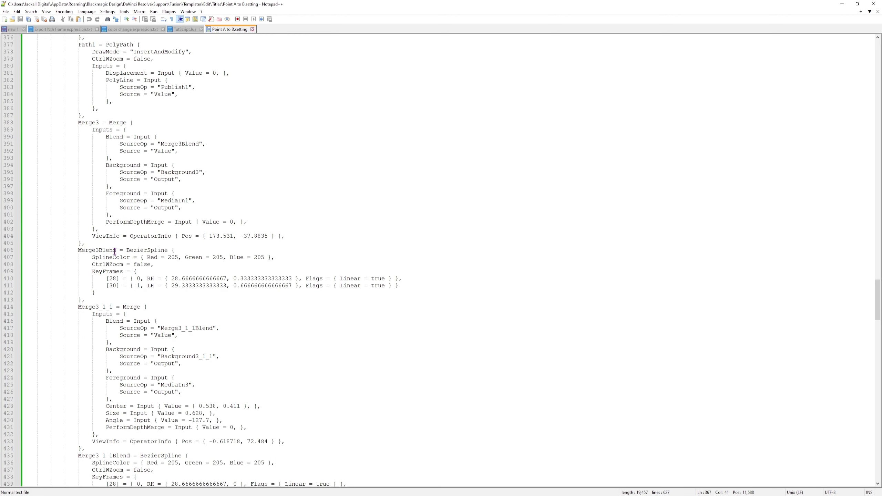
# Leave the macro's save dialog and open the title's composition in Fusion to identify the Merge3_1_1 node holding the carrot image.
pyautogui.doubleClick(115, 250)
pyautogui.hotkey('alt', 'Tab')
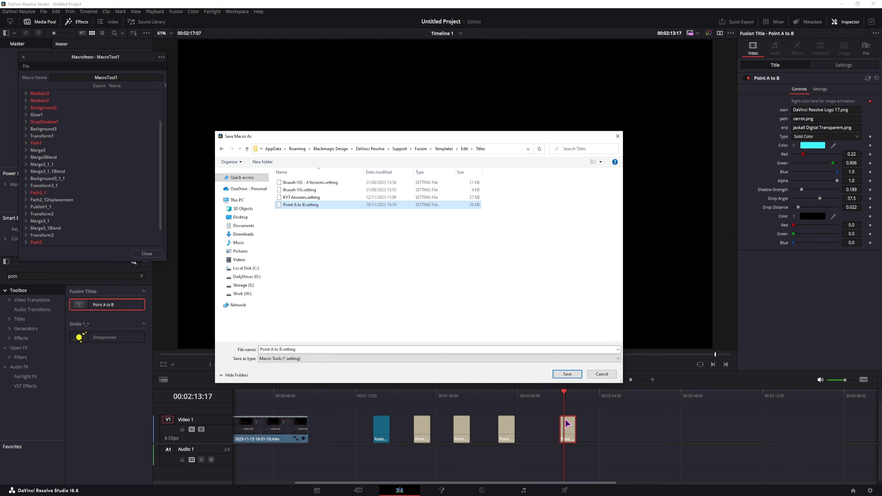
pyautogui.press('Return')
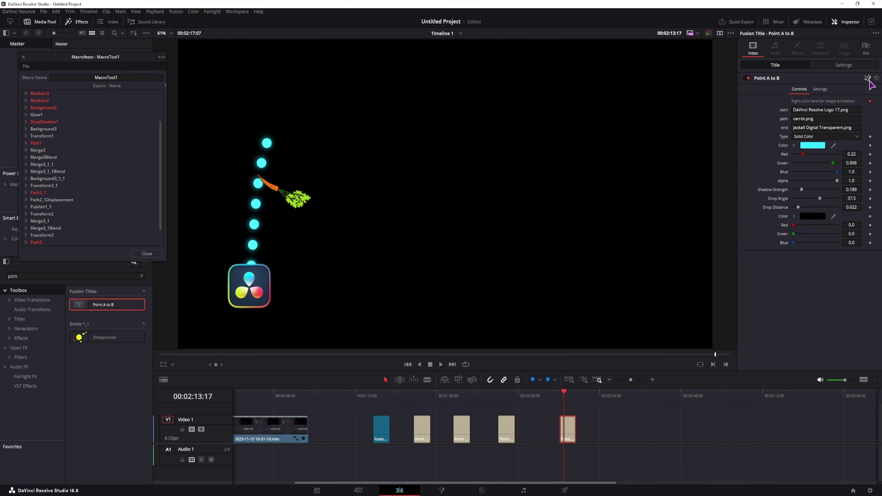
pyautogui.click(868, 79)
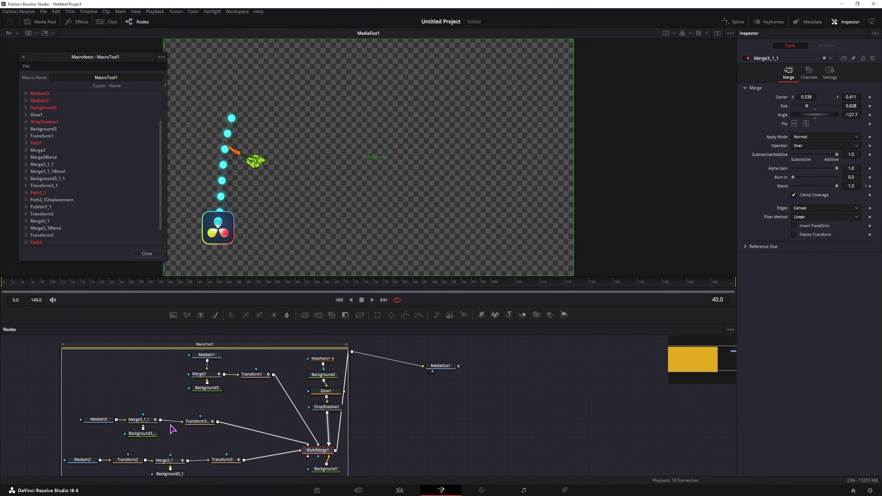
pyautogui.click(142, 420)
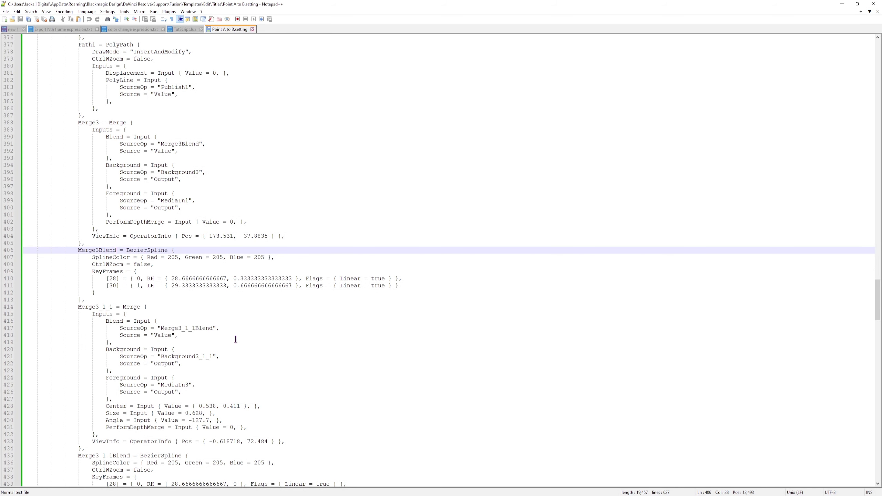
# In Point A to B.setting, set the frame 30 keyframe value of Merge3_1_1Blend to 1 and save the file.
pyautogui.moveTo(83, 307); pyautogui.dragTo(109, 307)
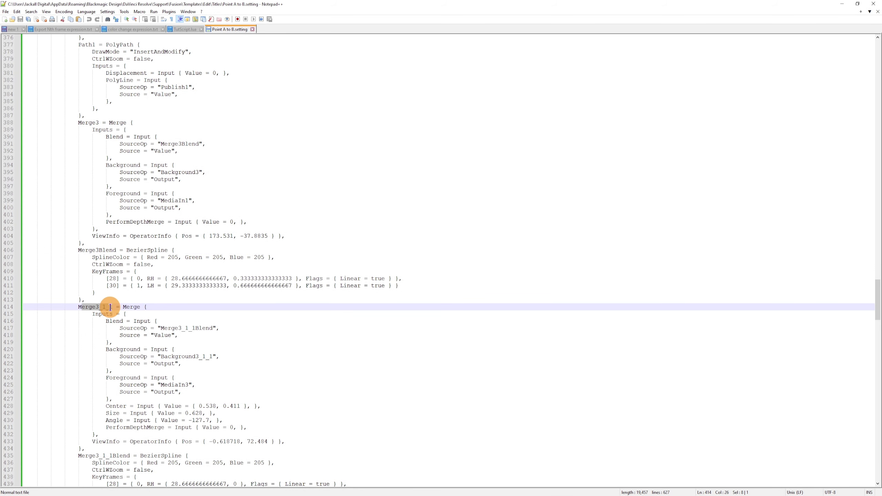
pyautogui.scroll(-2, 110, 307)
pyautogui.moveTo(138, 236)
pyautogui.mouseDown()
pyautogui.moveTo(142, 251)
pyautogui.moveTo(145, 243)
pyautogui.mouseUp()
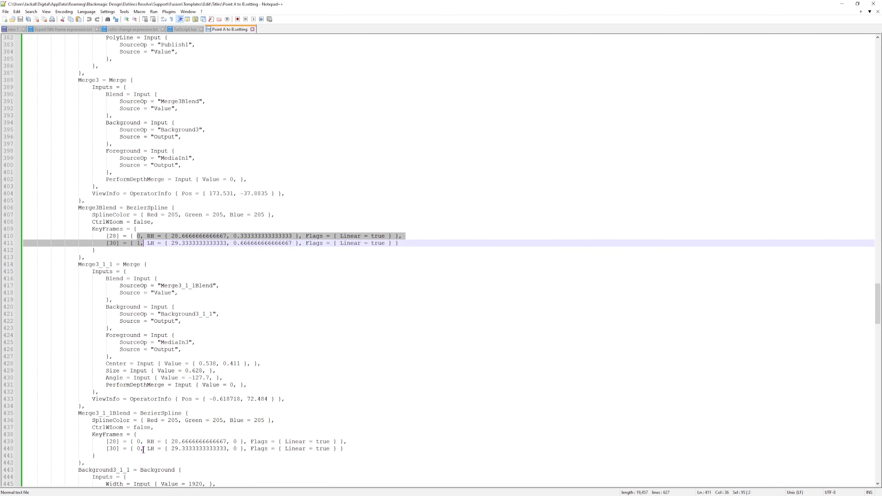
pyautogui.moveTo(141, 449); pyautogui.dragTo(135, 449)
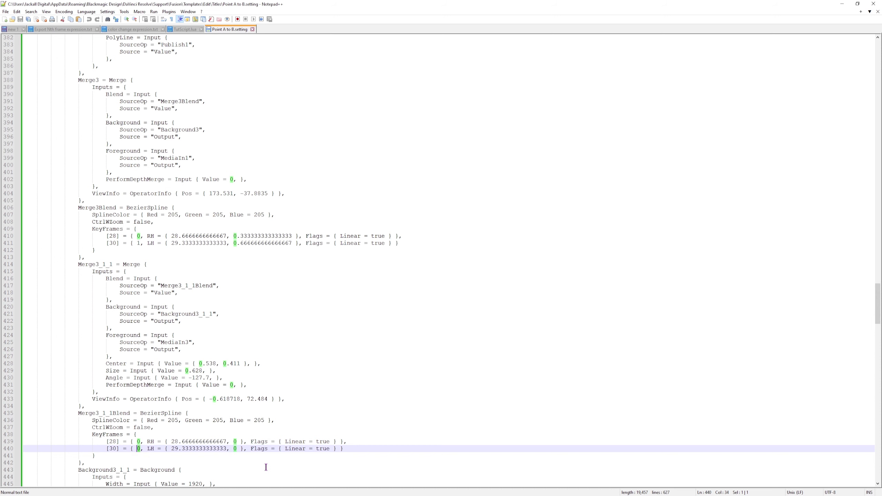
pyautogui.write('1')
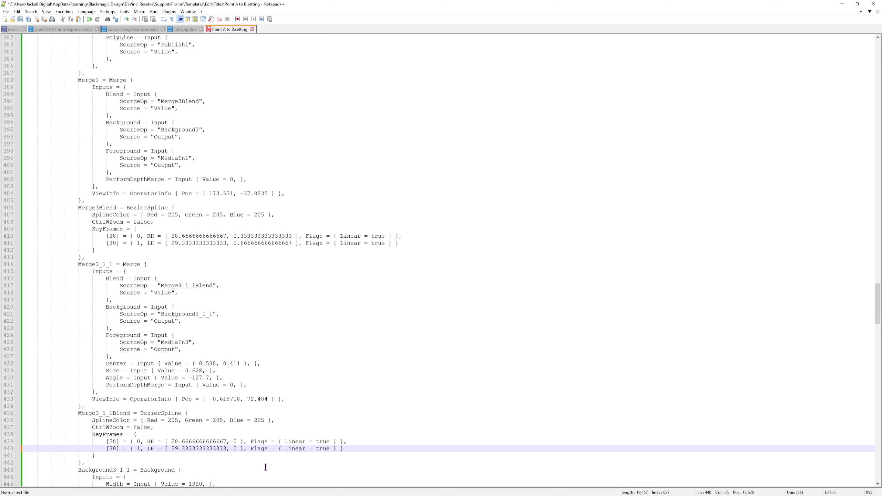
pyautogui.hotkey('ctrl', 's')
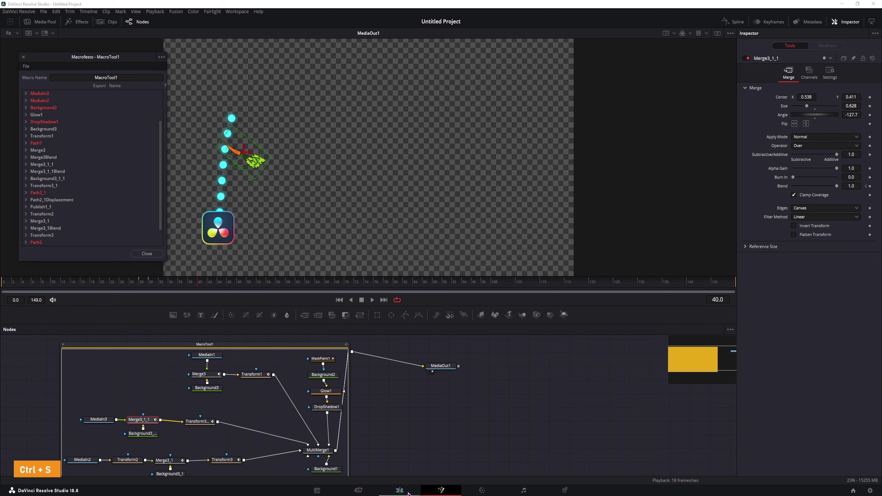
# Return to the Edit page, add a fresh Point A to B title after the last Video 1 clip and play it.
pyautogui.click(400, 490)
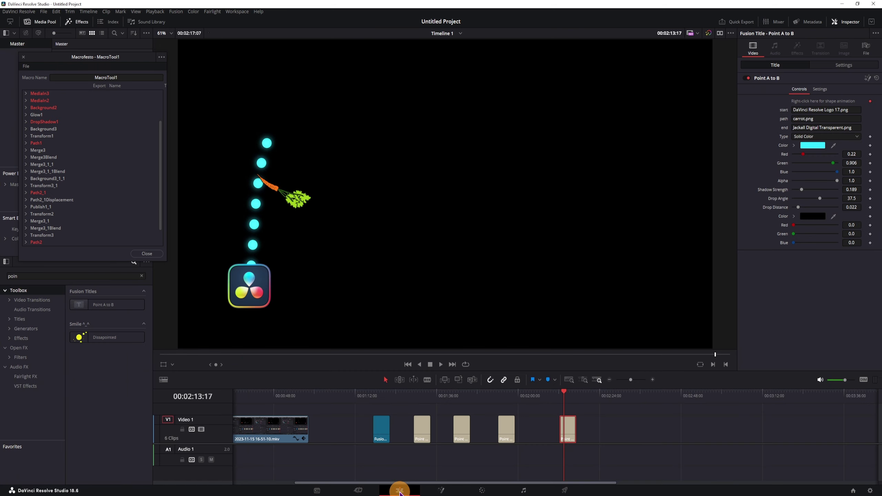
pyautogui.moveTo(104, 305); pyautogui.dragTo(600, 435)
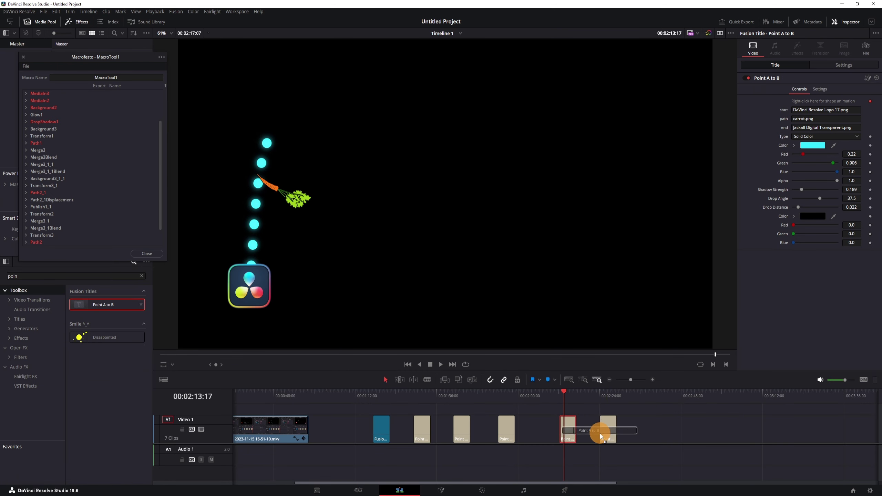
pyautogui.click(605, 397)
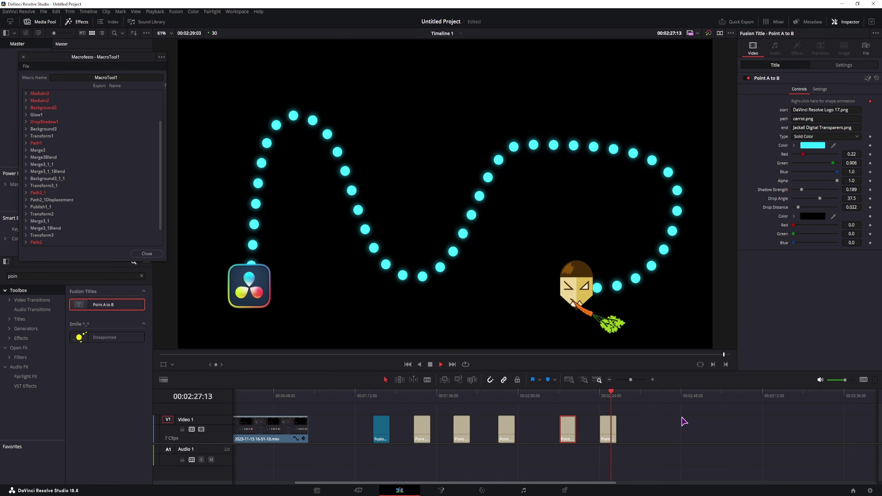
pyautogui.press('space')
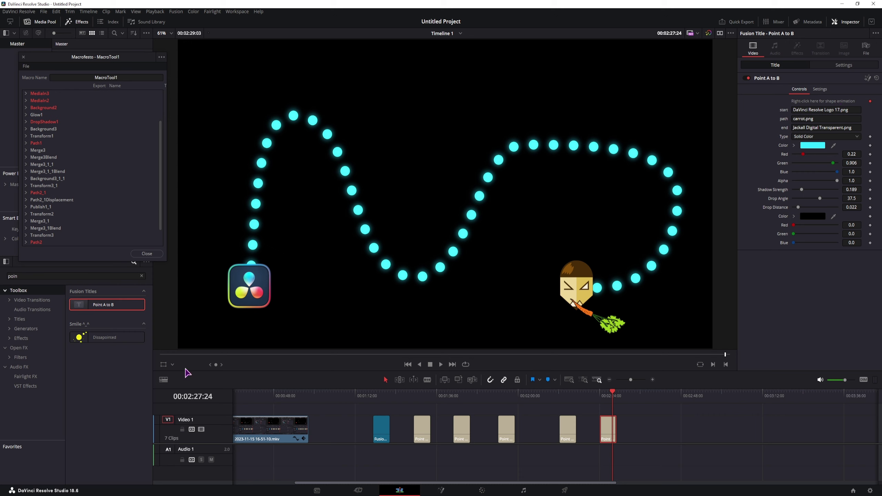
# Switch the viewer's on-screen controls to Fusion Overlay for the new title clip.
pyautogui.click(165, 365)
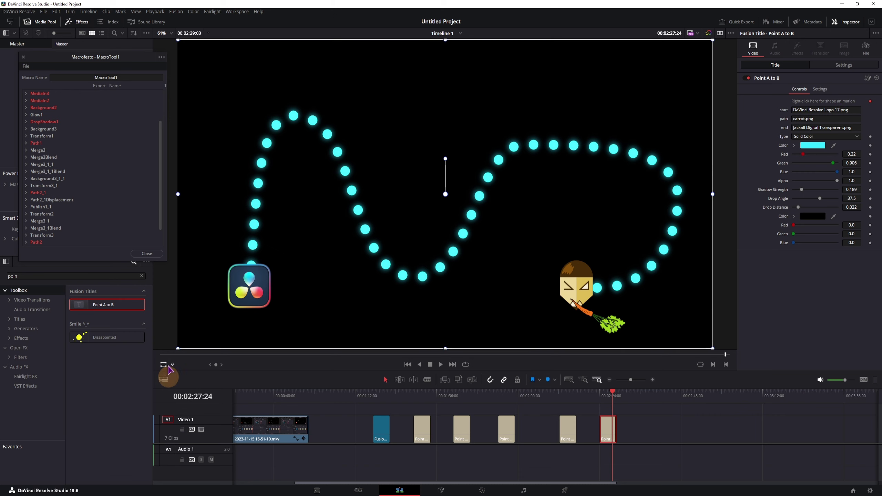
pyautogui.click(165, 365)
pyautogui.click(173, 365)
pyautogui.click(173, 365)
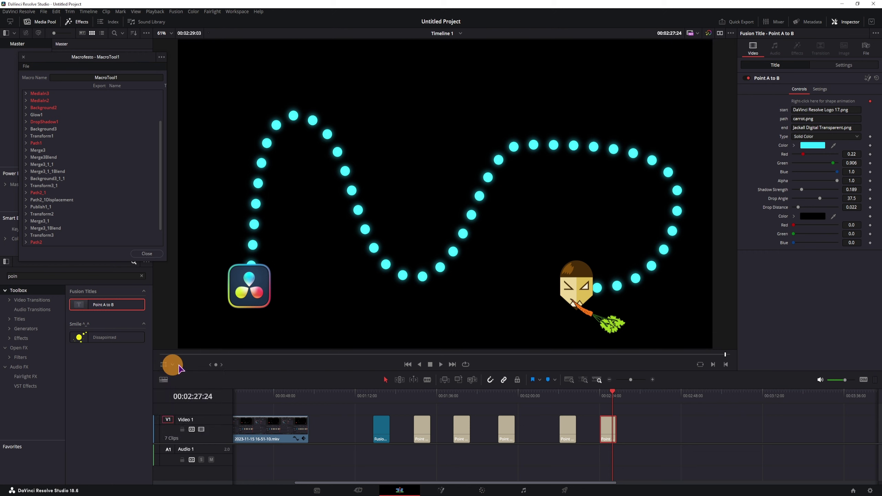
pyautogui.click(173, 365)
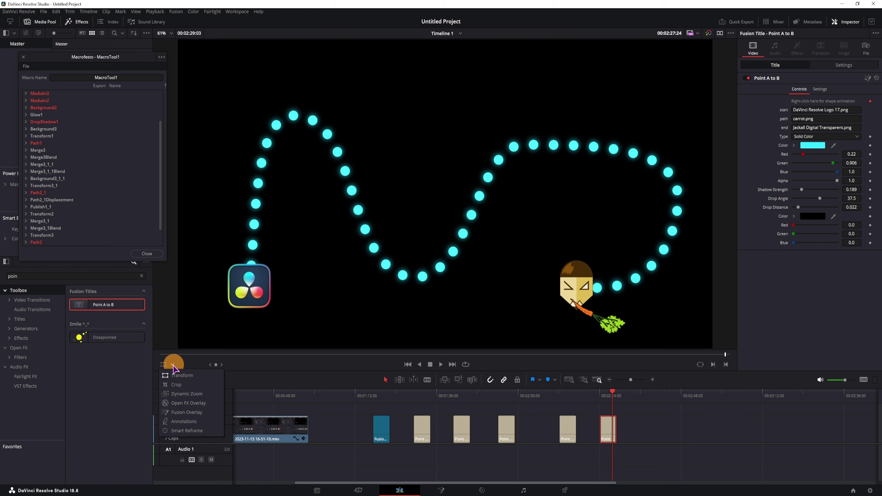
pyautogui.click(186, 412)
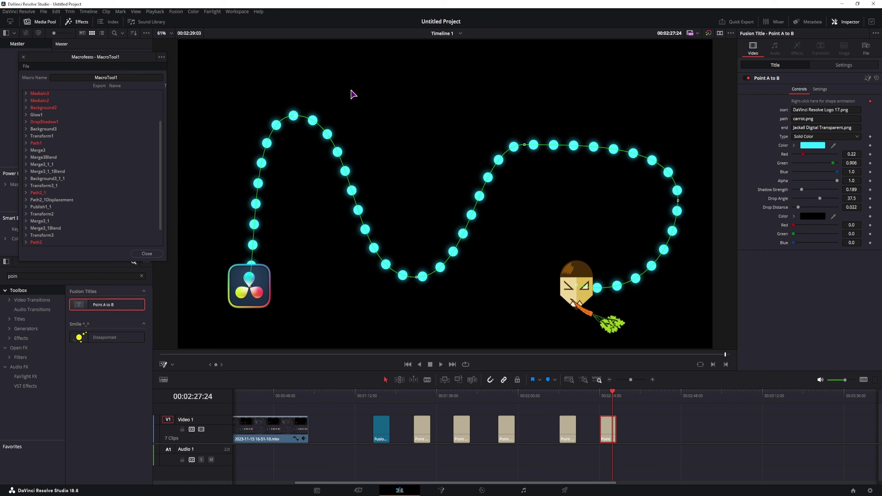
# Undo a trial point appended to the path, and shift the path's first peak slightly up and left while trying out its curve handles.
pyautogui.moveTo(351, 91); pyautogui.dragTo(413, 103)
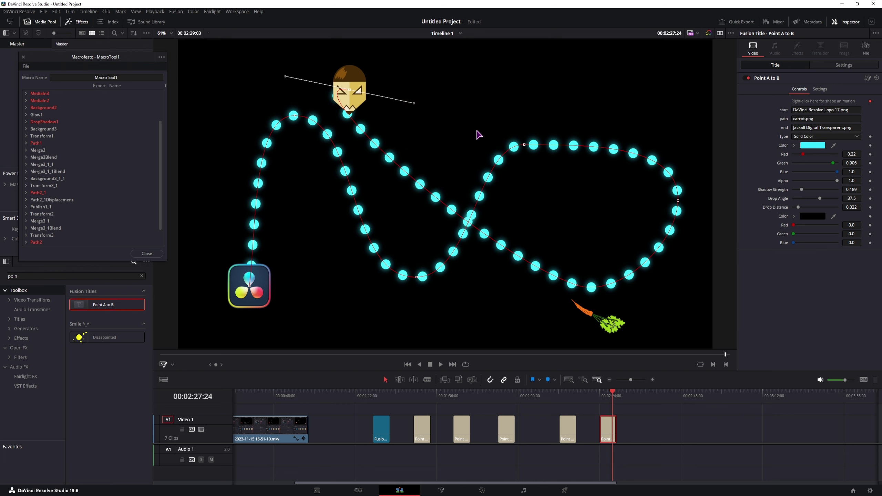
pyautogui.hotkey('ctrl', 'z')
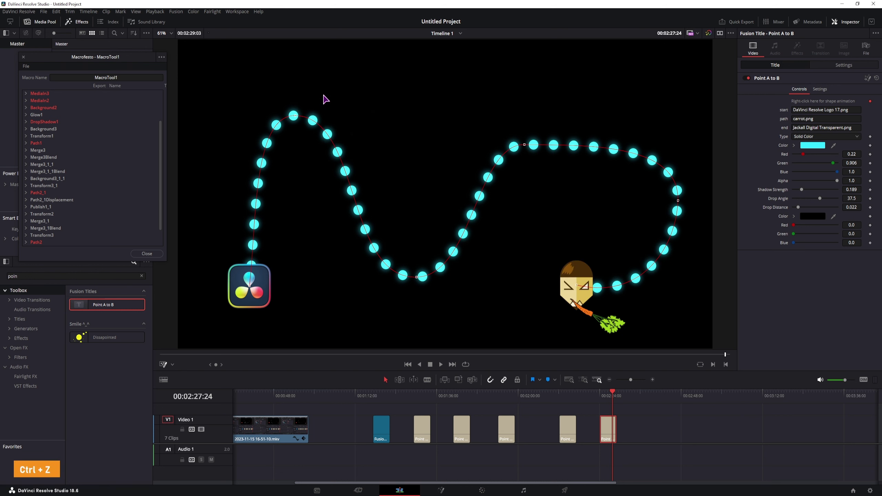
pyautogui.click(295, 116)
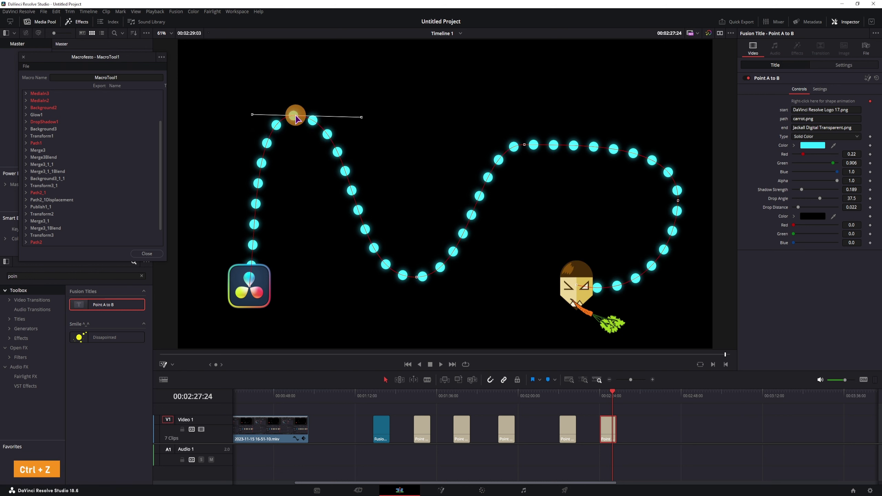
pyautogui.moveTo(297, 120)
pyautogui.mouseDown()
pyautogui.moveTo(253, 103)
pyautogui.moveTo(301, 101)
pyautogui.moveTo(312, 113)
pyautogui.moveTo(283, 114)
pyautogui.mouseUp()
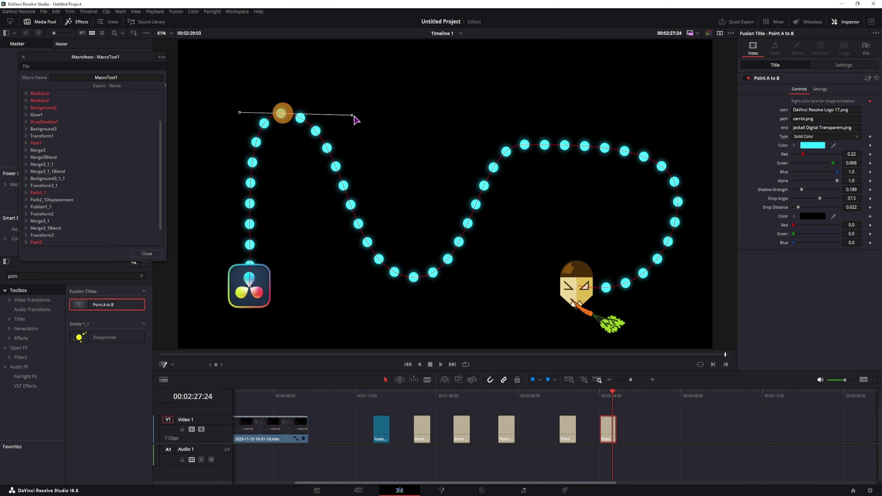
pyautogui.hotkey('ctrl', 'z')
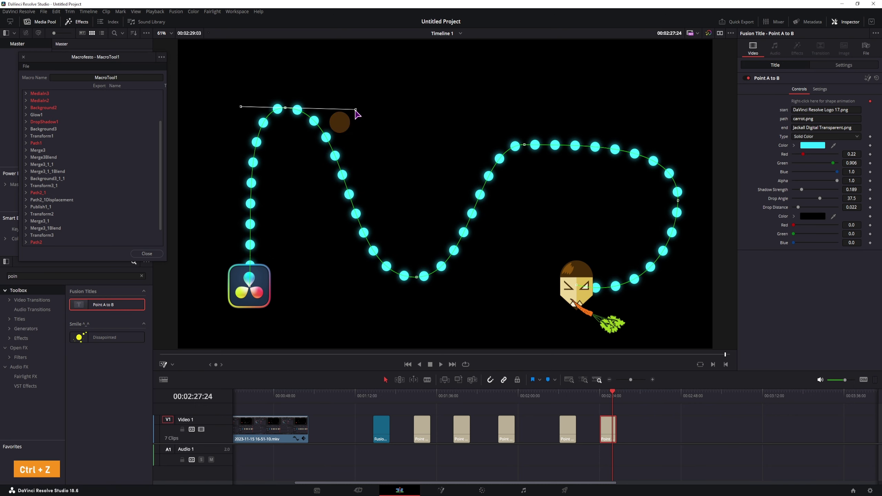
pyautogui.moveTo(356, 111); pyautogui.dragTo(242, 110)
pyautogui.hotkey('ctrl', 'z')
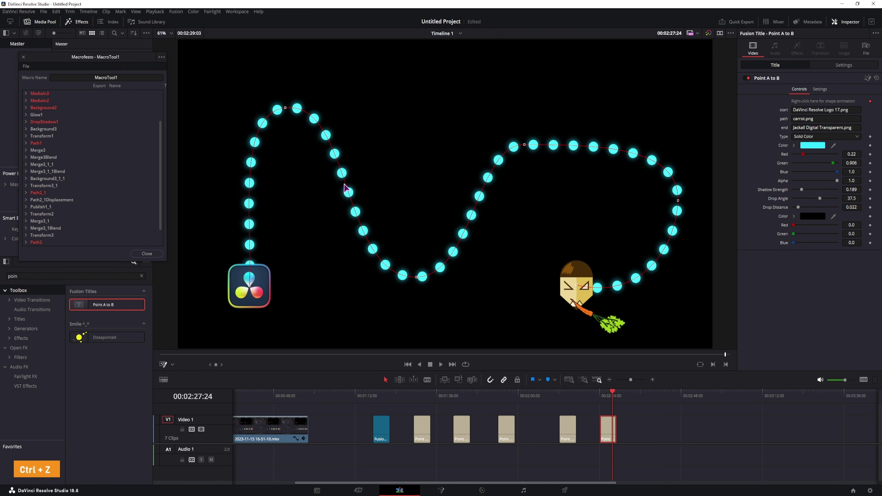
pyautogui.click(345, 188)
pyautogui.click(350, 204)
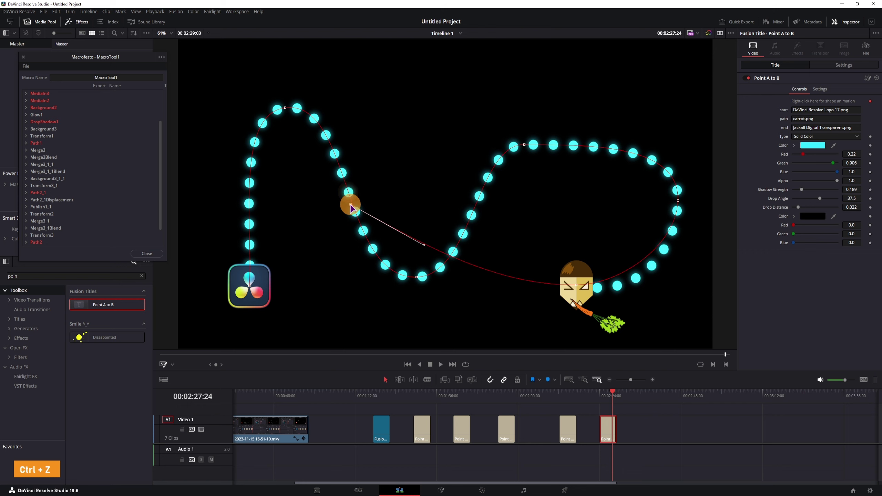
pyautogui.hotkey('ctrl', 'z')
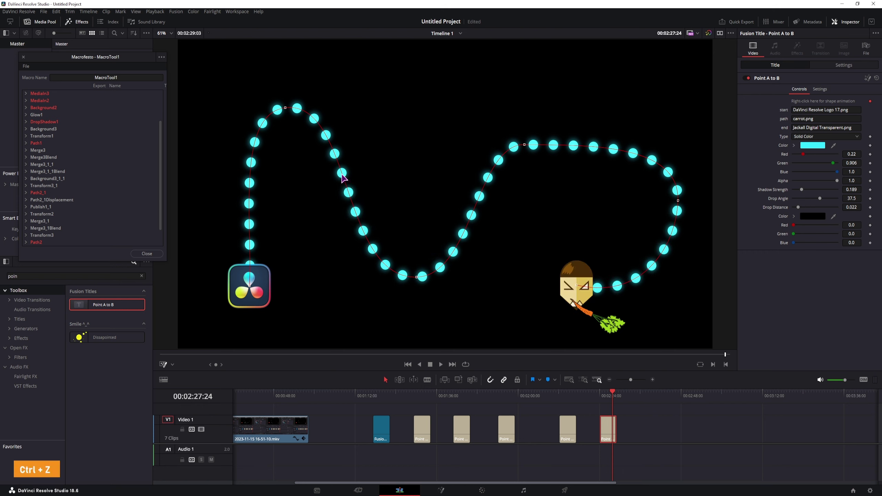
pyautogui.click(346, 190)
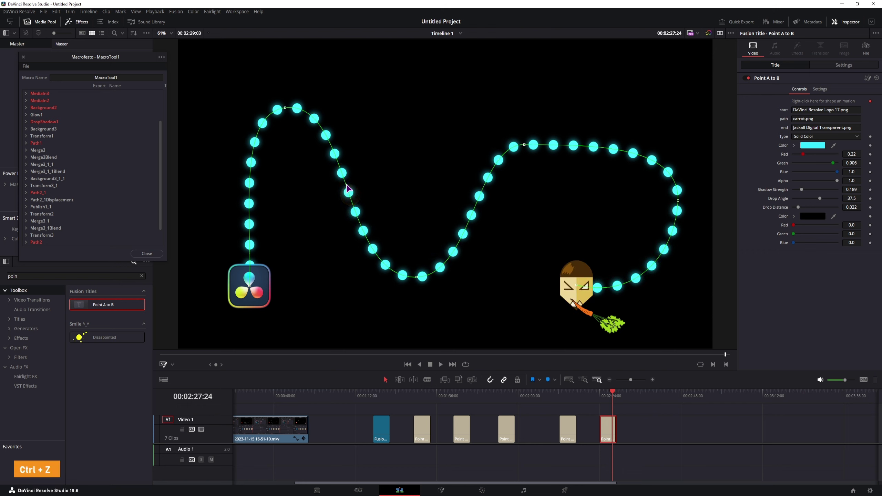
# Set the path's drawing mode to Insert and Modify and insert a point midway down its first descending slope.
pyautogui.rightClick(320, 176)
pyautogui.moveTo(342, 191)
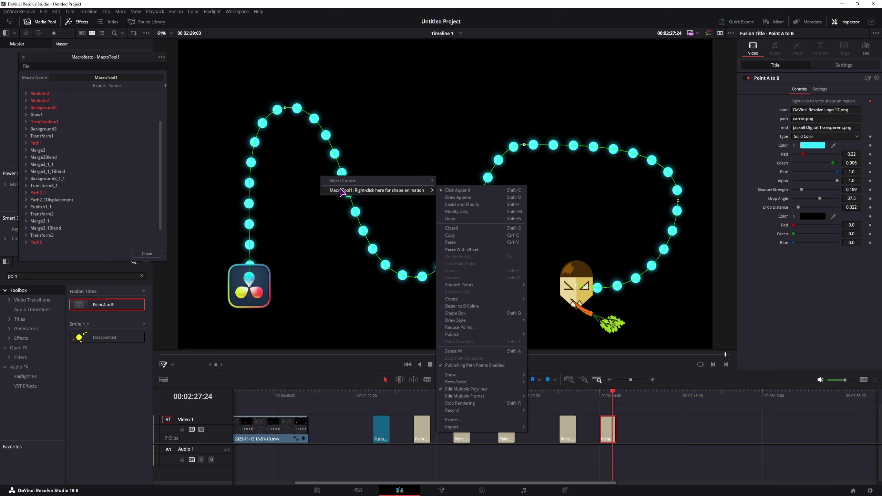
pyautogui.click(474, 205)
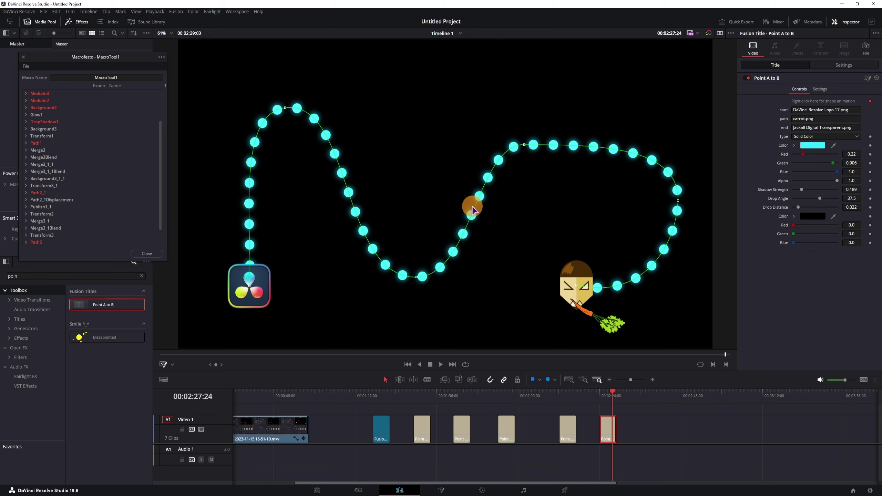
pyautogui.click(347, 189)
# Reshape the path by moving its intermediate points, shift the end point up and left and the start point right, and adjust the start handle.
pyautogui.moveTo(346, 189)
pyautogui.mouseDown()
pyautogui.moveTo(327, 187)
pyautogui.moveTo(344, 191)
pyautogui.moveTo(365, 175)
pyautogui.moveTo(670, 203)
pyautogui.mouseUp()
pyautogui.moveTo(579, 288); pyautogui.dragTo(560, 248)
pyautogui.moveTo(250, 291); pyautogui.dragTo(312, 282)
pyautogui.moveTo(329, 330); pyautogui.dragTo(381, 277)
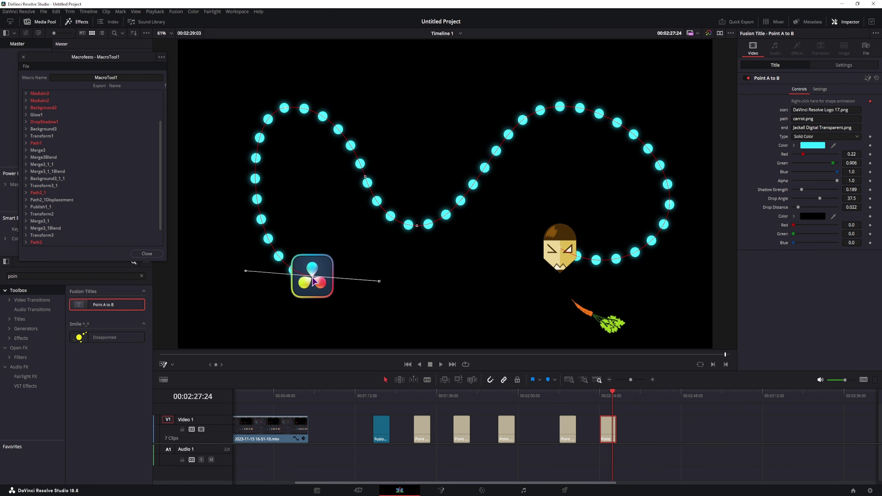
# Undo the last path edit, open the title's node composition in Fusion, and examine the path modifier on the carrot's Transform3_1 node.
pyautogui.hotkey('ctrl', 'z')
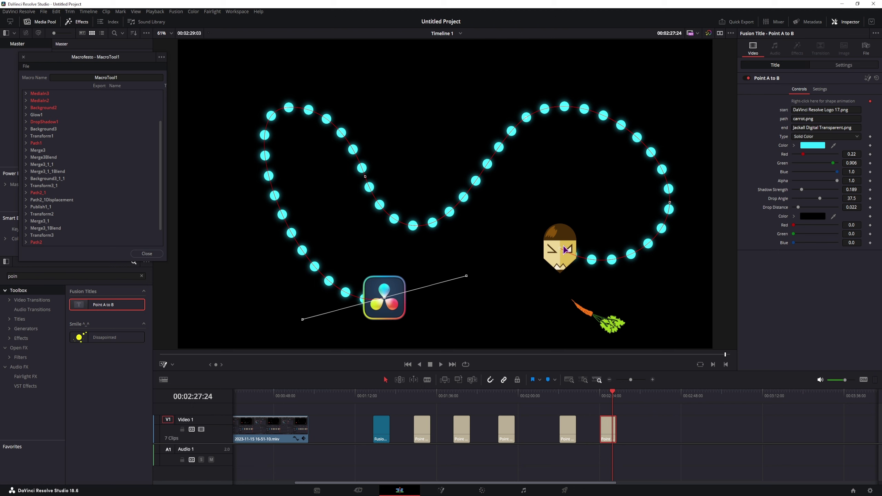
pyautogui.hotkey('shift', '5')
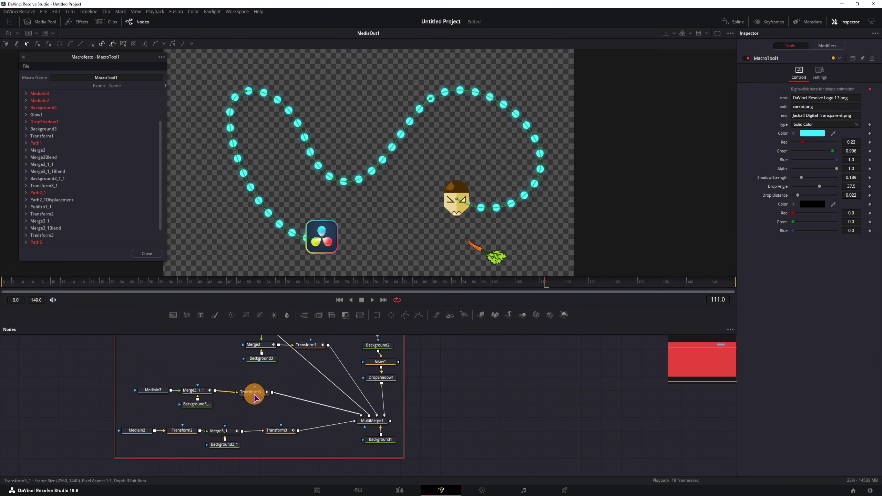
pyautogui.click(255, 395)
pyautogui.moveTo(257, 398); pyautogui.dragTo(247, 404)
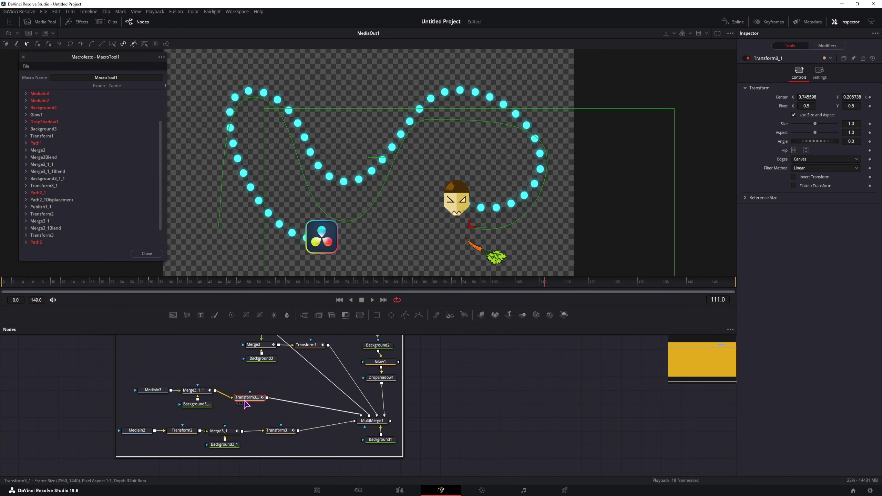
pyautogui.rightClick(786, 101)
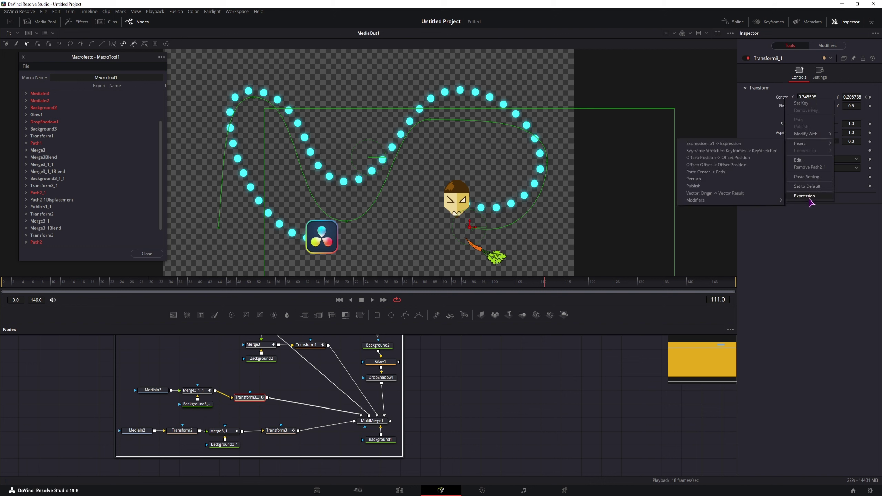
pyautogui.press('Escape')
pyautogui.click(827, 45)
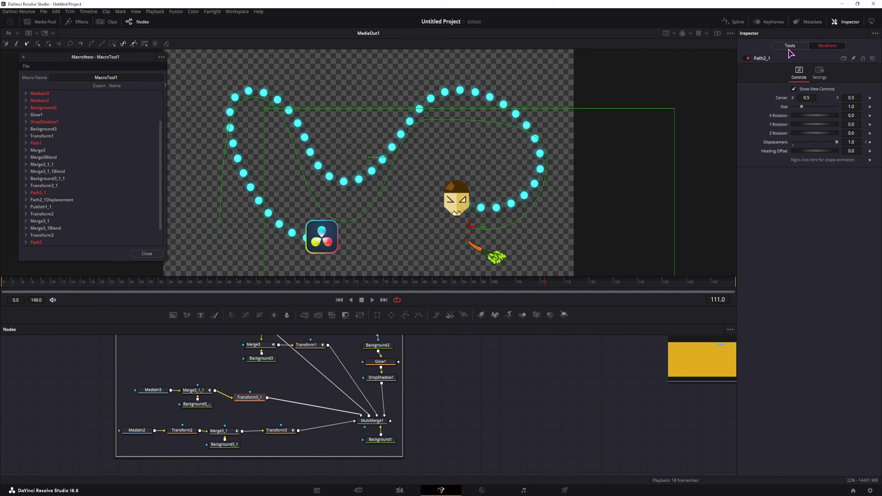
# Delete Transform3_1 and insert a new Transform node between Merge3_1_1 and MultiMerge1.
pyautogui.moveTo(263, 395); pyautogui.dragTo(286, 380)
pyautogui.press('Delete')
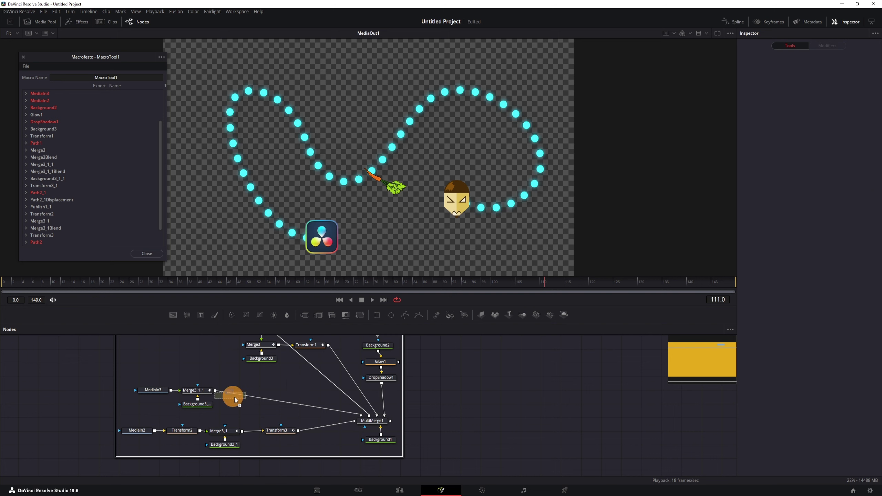
pyautogui.moveTo(235, 398); pyautogui.dragTo(263, 400)
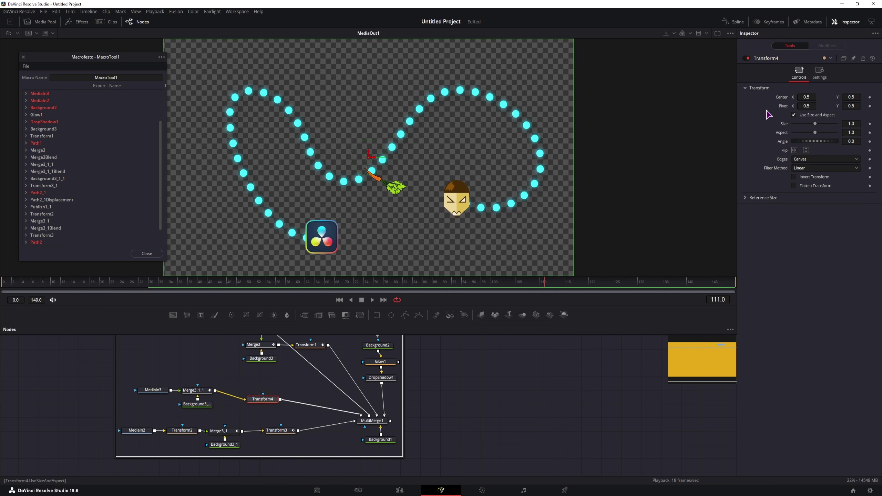
# Add a path modifier to the new Transform's center and connect its shape to the PolylineStroke1 polyline.
pyautogui.rightClick(783, 97)
pyautogui.click(797, 112)
pyautogui.click(828, 45)
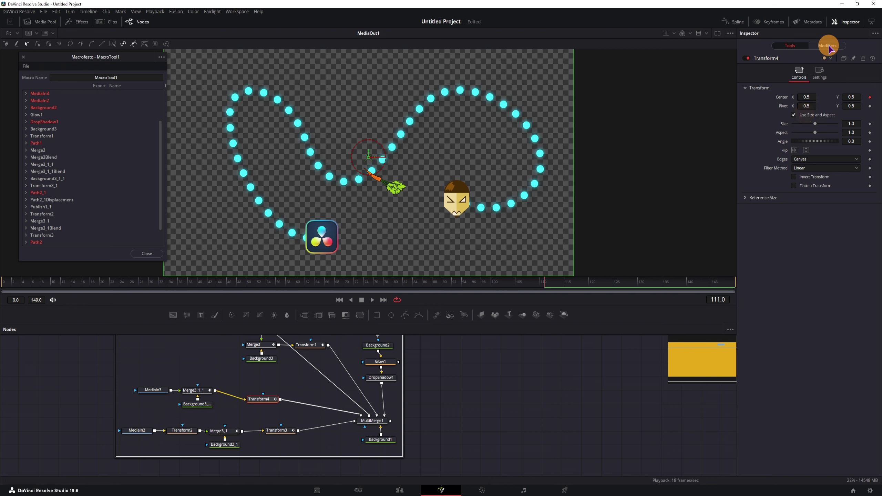
pyautogui.rightClick(840, 160)
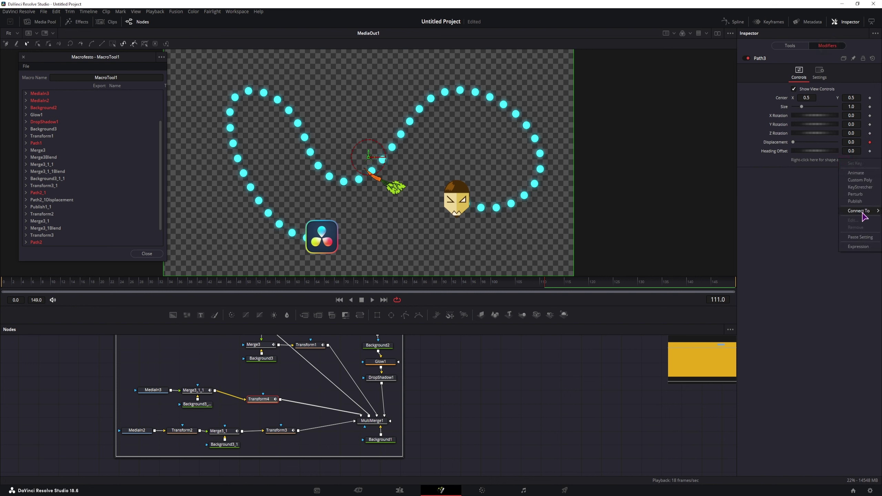
pyautogui.click(852, 211)
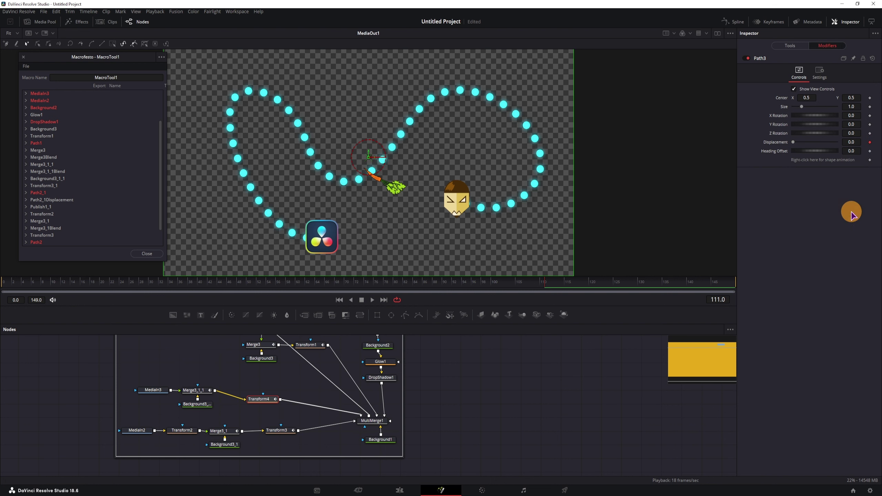
# Animate the new path's displacement with a keyframe of 0.0 at frame 30 and a higher value at frame 90.
pyautogui.moveTo(242, 283); pyautogui.dragTo(152, 283)
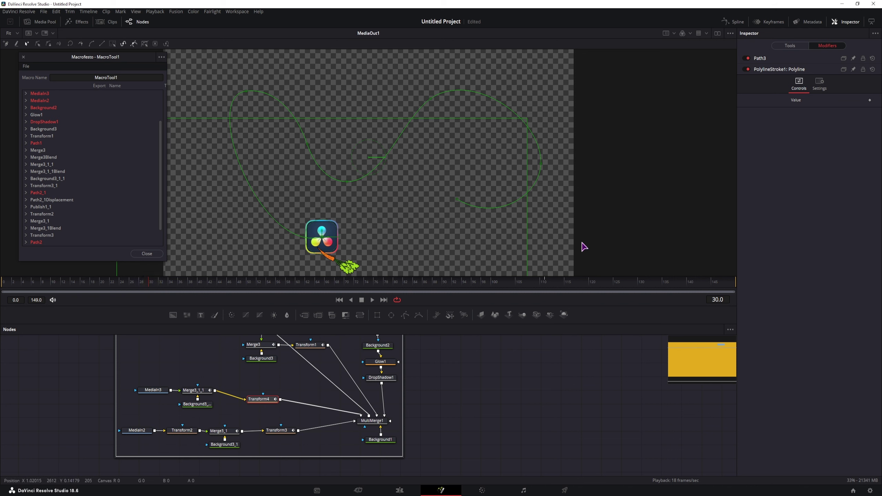
pyautogui.click(150, 286)
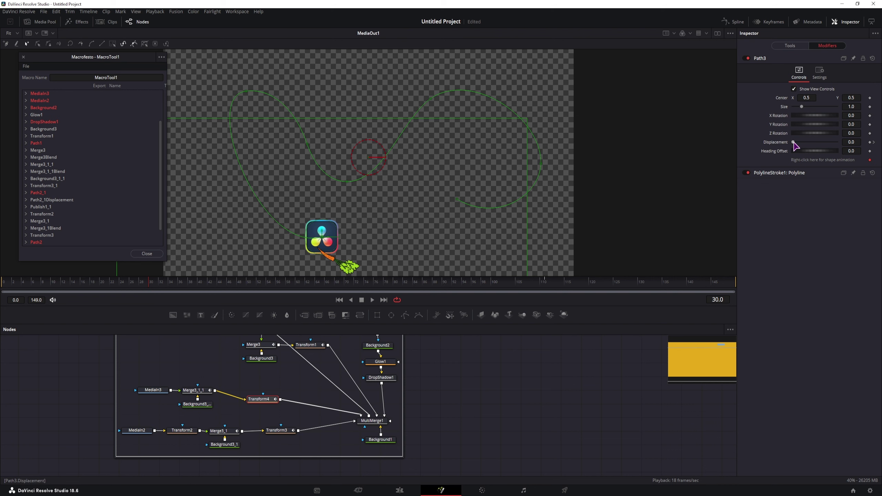
pyautogui.moveTo(795, 146); pyautogui.dragTo(765, 148)
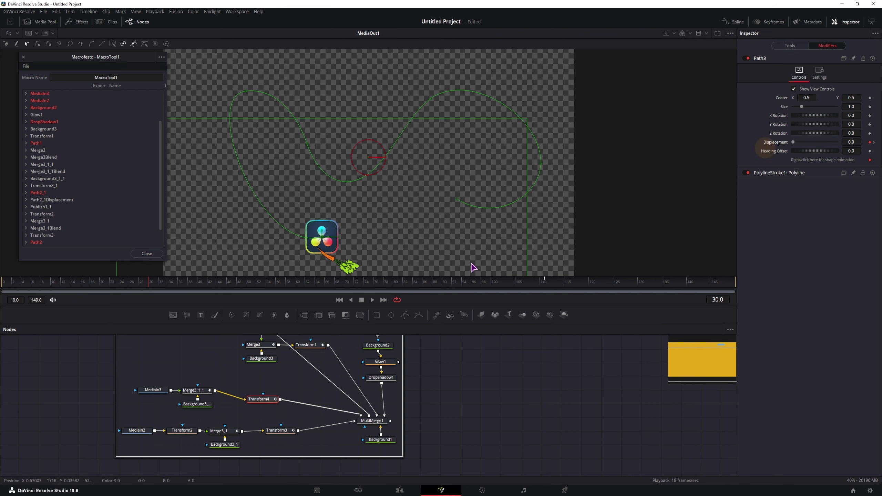
pyautogui.moveTo(311, 281); pyautogui.dragTo(443, 280)
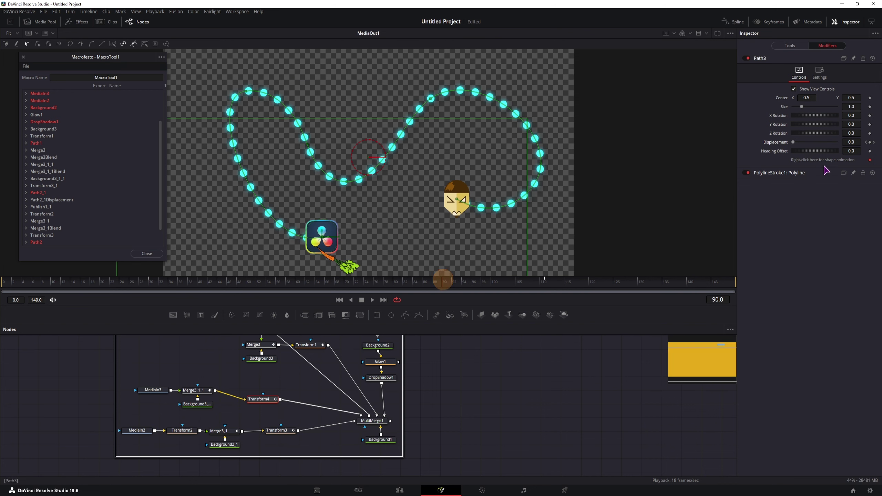
pyautogui.moveTo(794, 142); pyautogui.dragTo(805, 142)
# Return to the Edit page, play back the title, and try moving the path's center control up and left in the viewer.
pyautogui.click(399, 490)
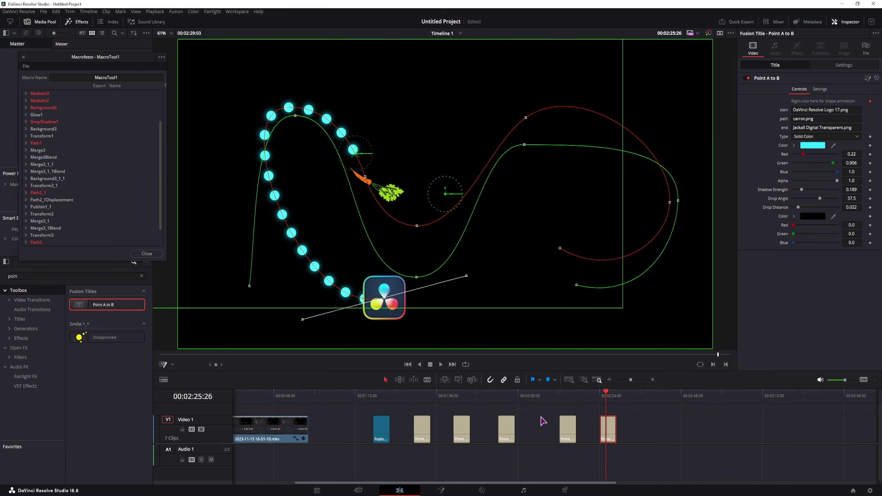
pyautogui.click(223, 321)
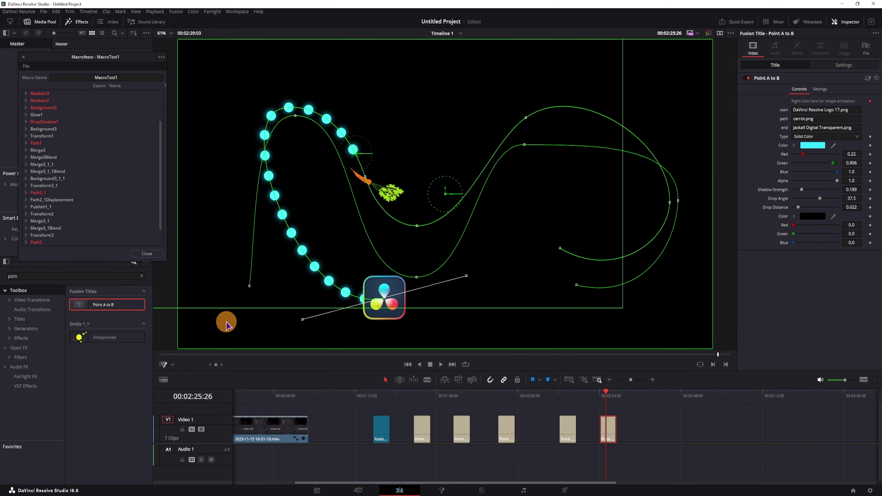
pyautogui.press('space')
pyautogui.click(448, 196)
pyautogui.moveTo(447, 196)
pyautogui.mouseDown()
pyautogui.moveTo(449, 148)
pyautogui.moveTo(587, 197)
pyautogui.moveTo(531, 213)
pyautogui.moveTo(532, 232)
pyautogui.moveTo(523, 180)
pyautogui.moveTo(542, 248)
pyautogui.moveTo(519, 216)
pyautogui.moveTo(521, 189)
pyautogui.moveTo(515, 232)
pyautogui.moveTo(513, 178)
pyautogui.moveTo(238, 265)
pyautogui.moveTo(212, 155)
pyautogui.moveTo(224, 111)
pyautogui.moveTo(234, 84)
pyautogui.moveTo(232, 106)
pyautogui.moveTo(295, 76)
pyautogui.mouseUp()
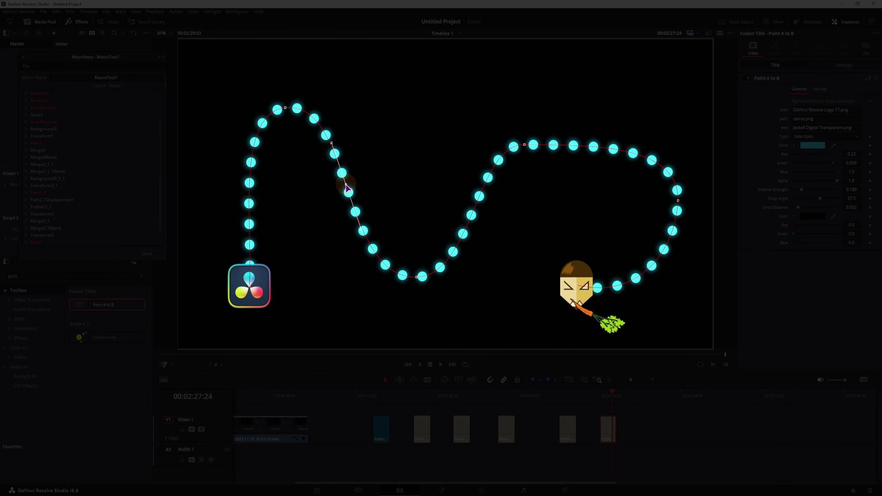
pyautogui.moveTo(341, 187); pyautogui.dragTo(416, 228)
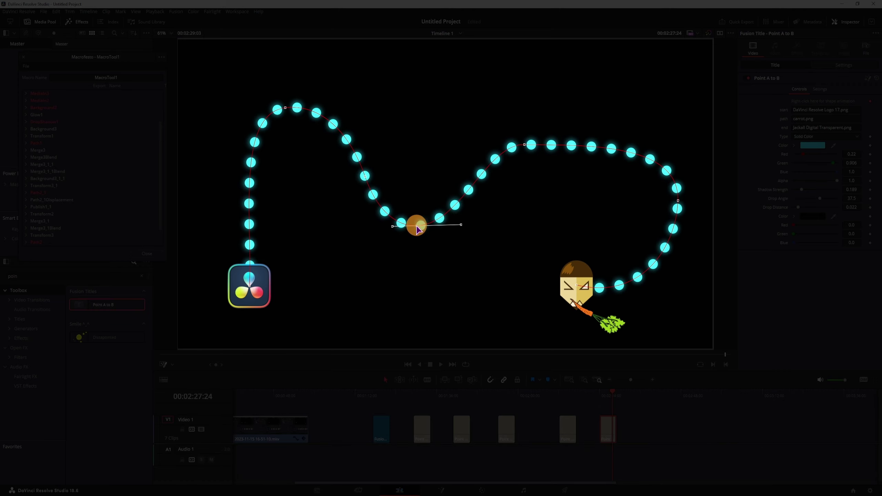